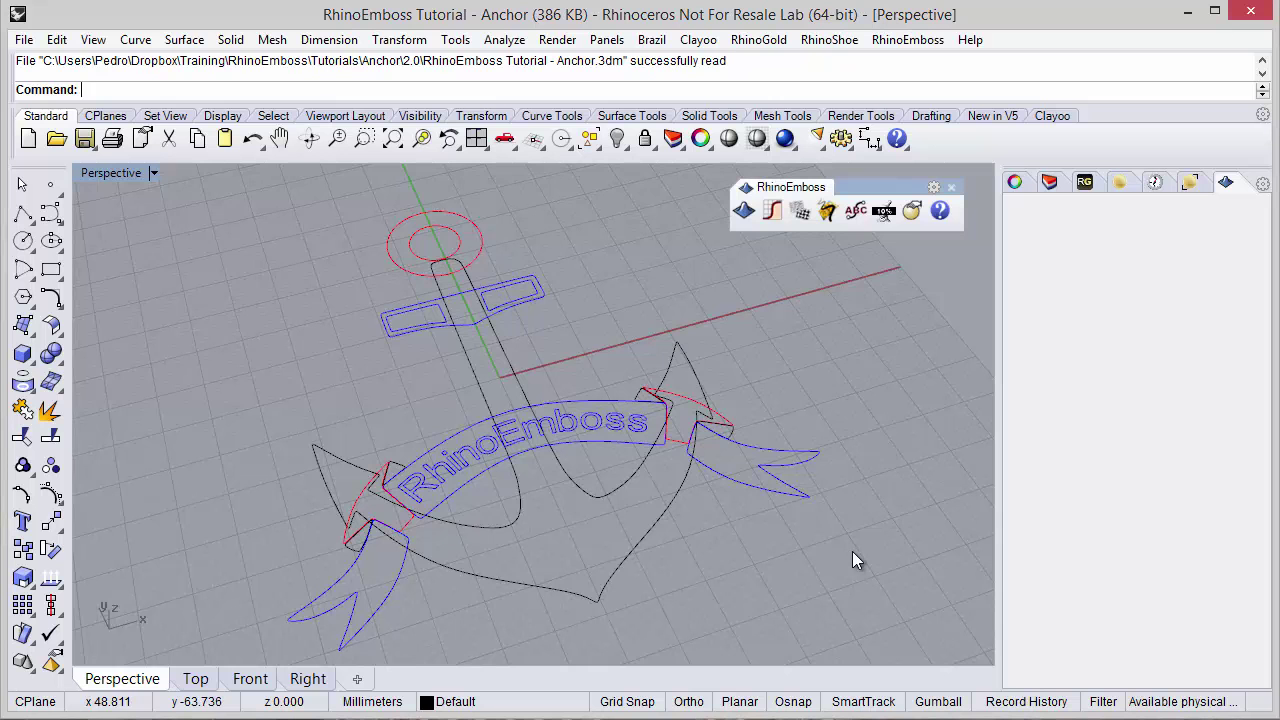
# - Examine the anchor drawing's ring, crossbar and banner curves from several angles
pyautogui.moveTo(719, 525); pyautogui.dragTo(731, 482, button='right')
pyautogui.moveTo(650, 471); pyautogui.dragTo(634, 504, button='right')
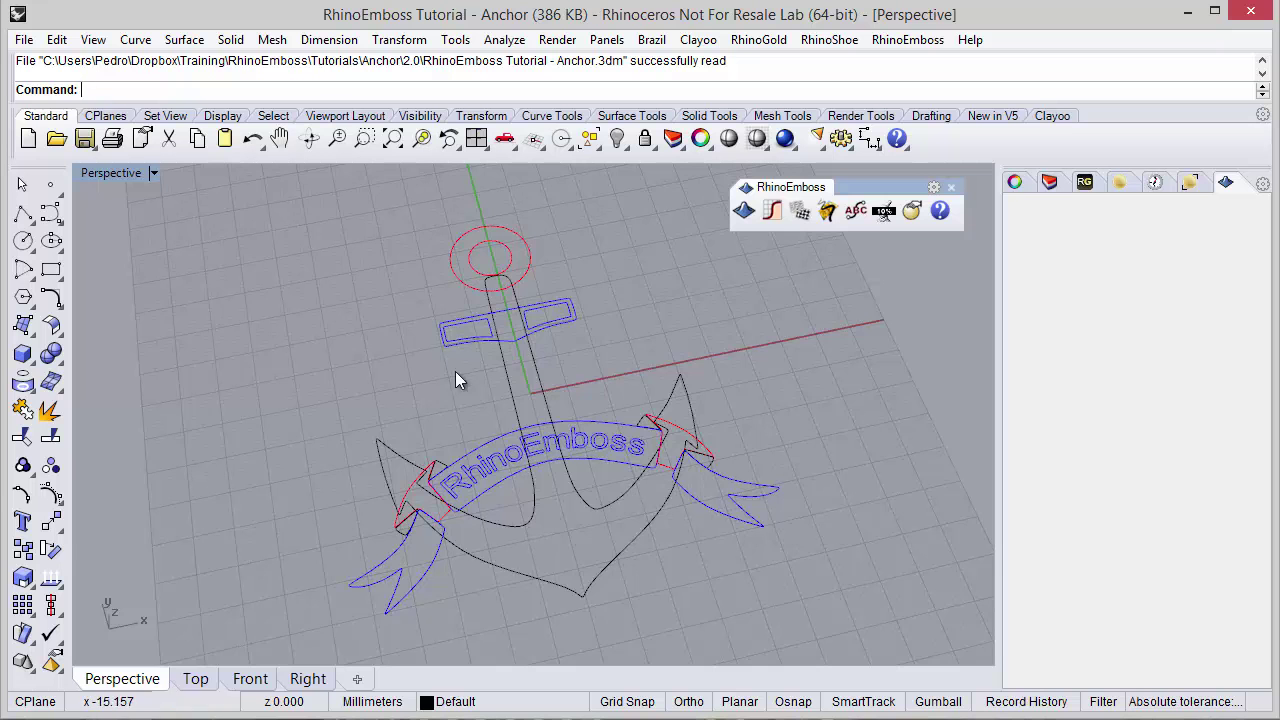
pyautogui.scroll(4, 470, 339)
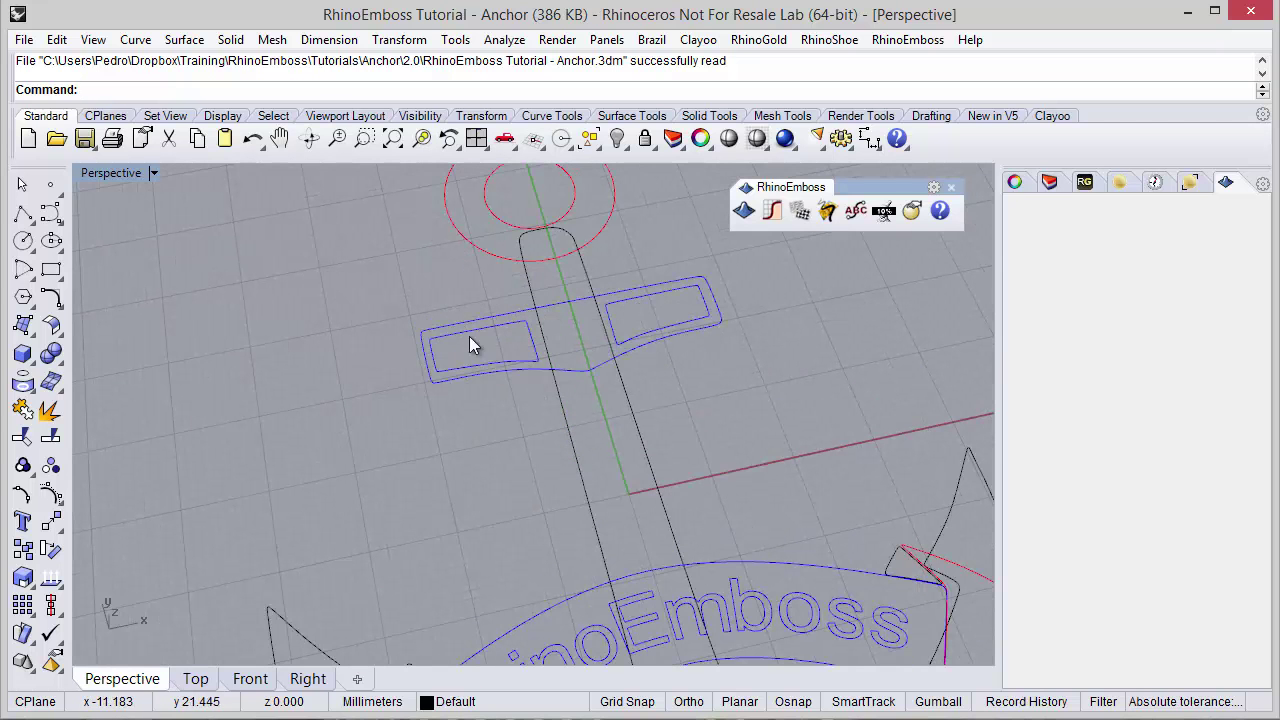
pyautogui.click(497, 255)
pyautogui.click(527, 367)
pyautogui.scroll(-7, 452, 336)
pyautogui.moveTo(472, 460); pyautogui.dragTo(728, 380, button='right')
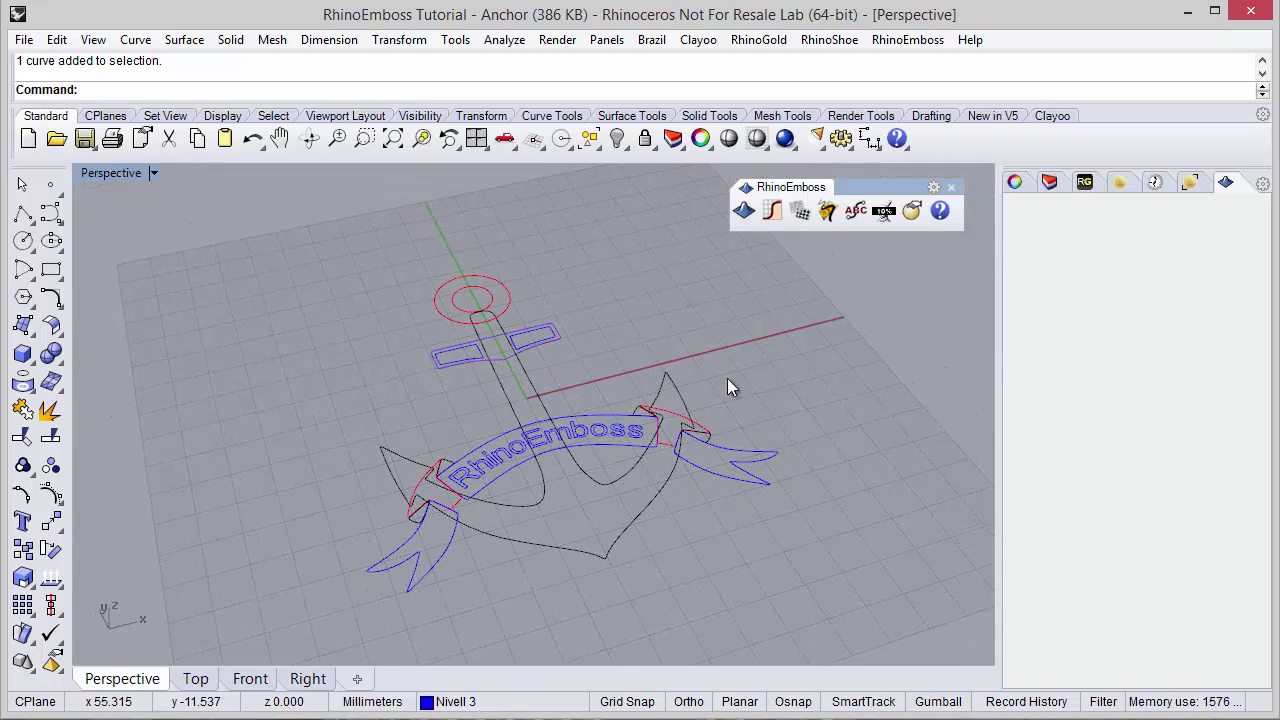
# - Create a new RhinoEmboss project of type Core, 114 mm wide and 127 mm high, with centred workbench and Brass material
pyautogui.click(744, 212)
pyautogui.moveTo(651, 182); pyautogui.dragTo(952, 169)
pyautogui.moveTo(552, 390); pyautogui.dragTo(502, 440, button='right')
pyautogui.click(813, 353)
pyautogui.scroll(10, 814, 355)
pyautogui.scroll(3, 814, 352)
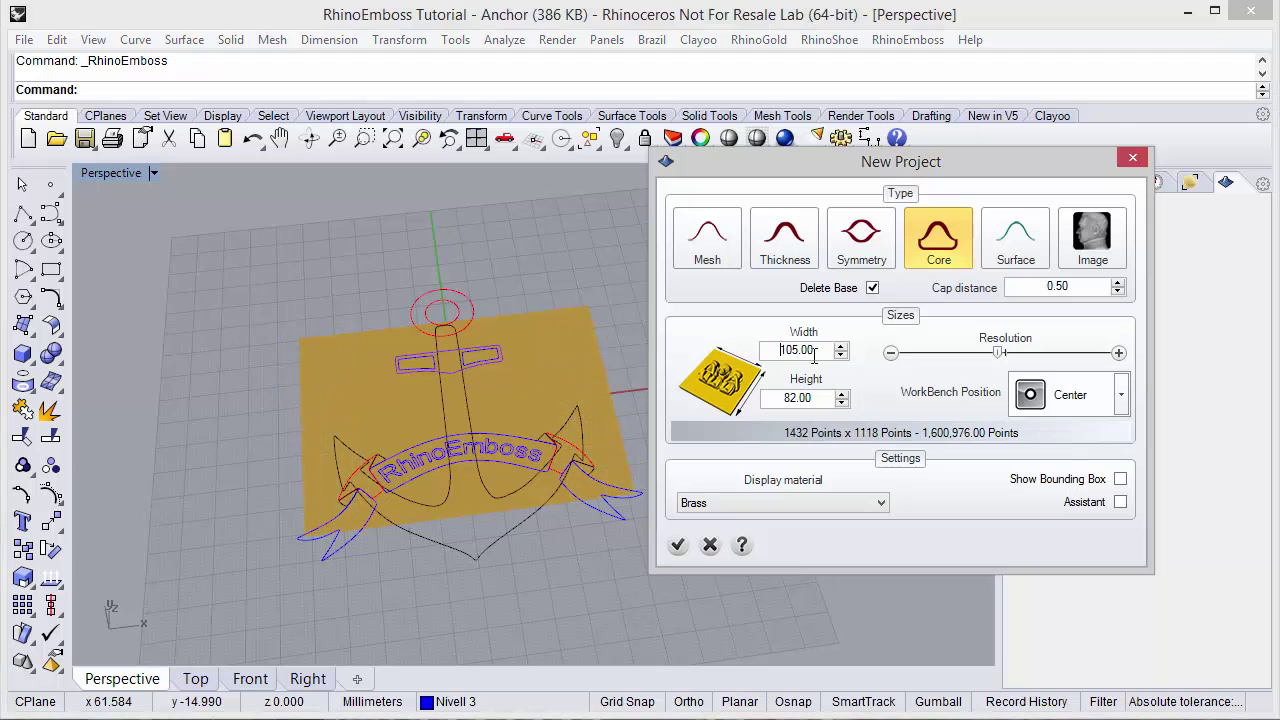
pyautogui.scroll(5, 819, 399)
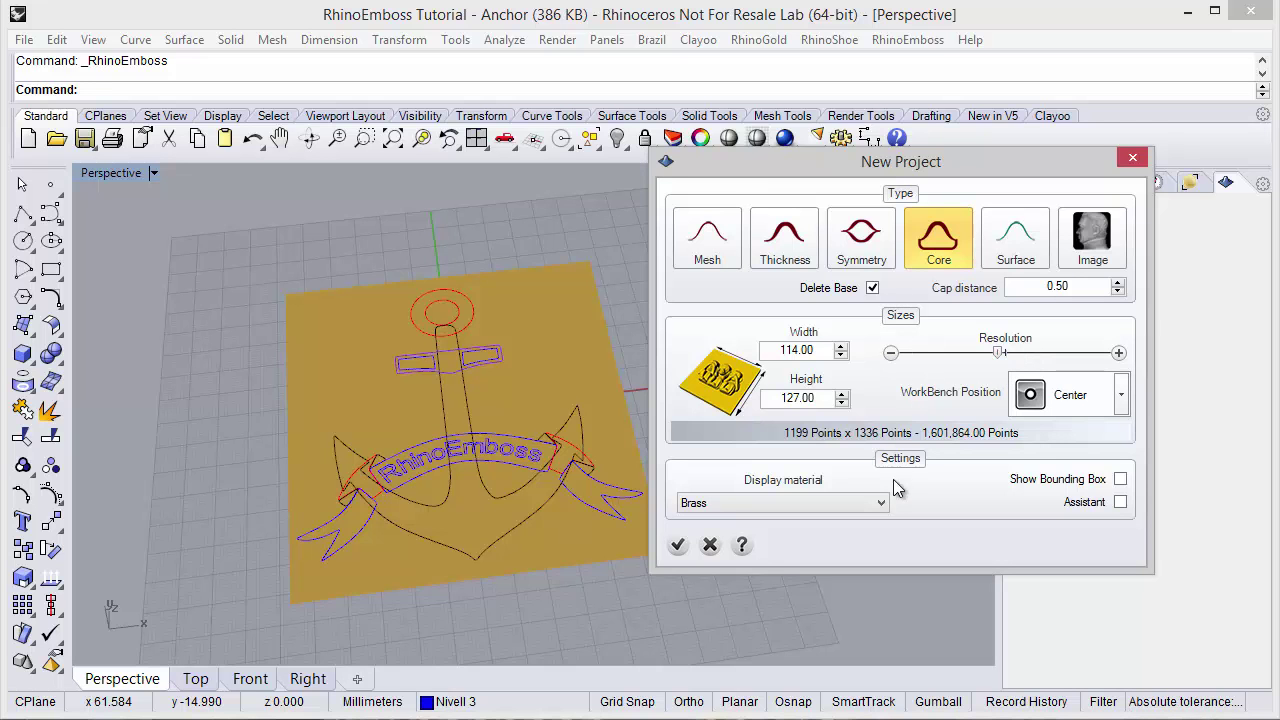
pyautogui.click(681, 543)
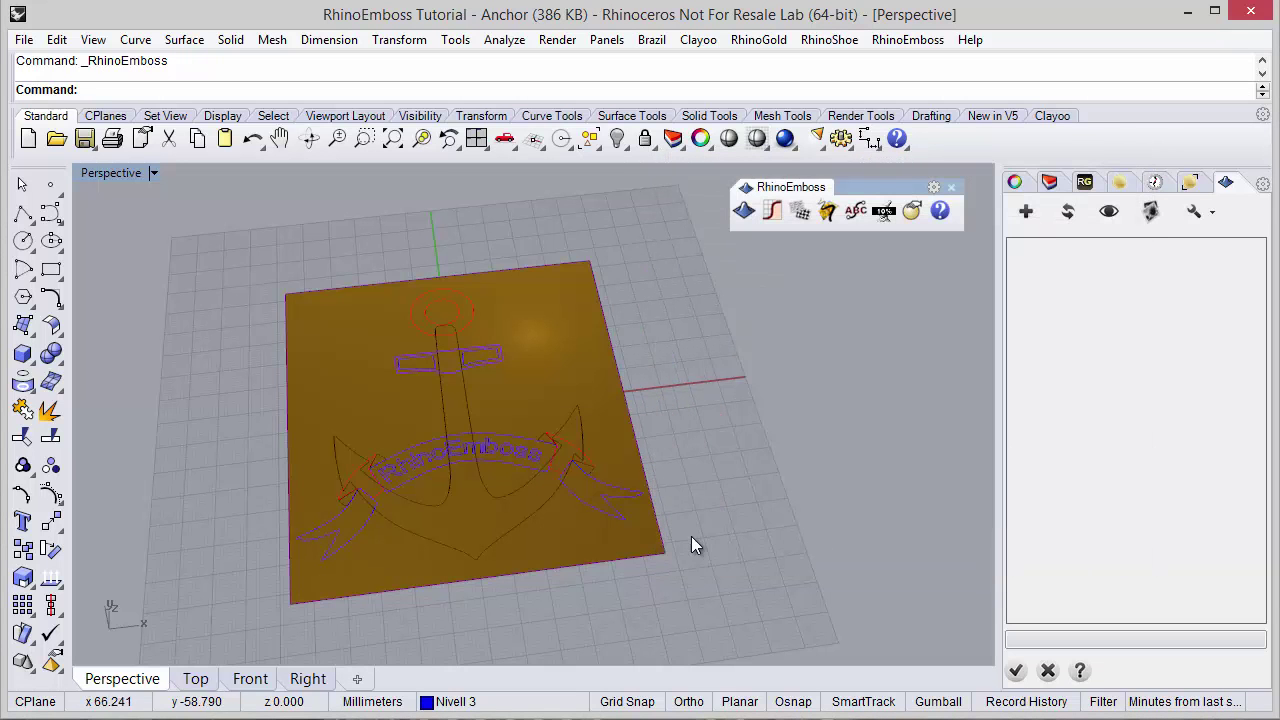
# - Add an emboss operation to the project and assign the anchor's outline as its curve
pyautogui.moveTo(707, 419); pyautogui.dragTo(735, 417, button='right')
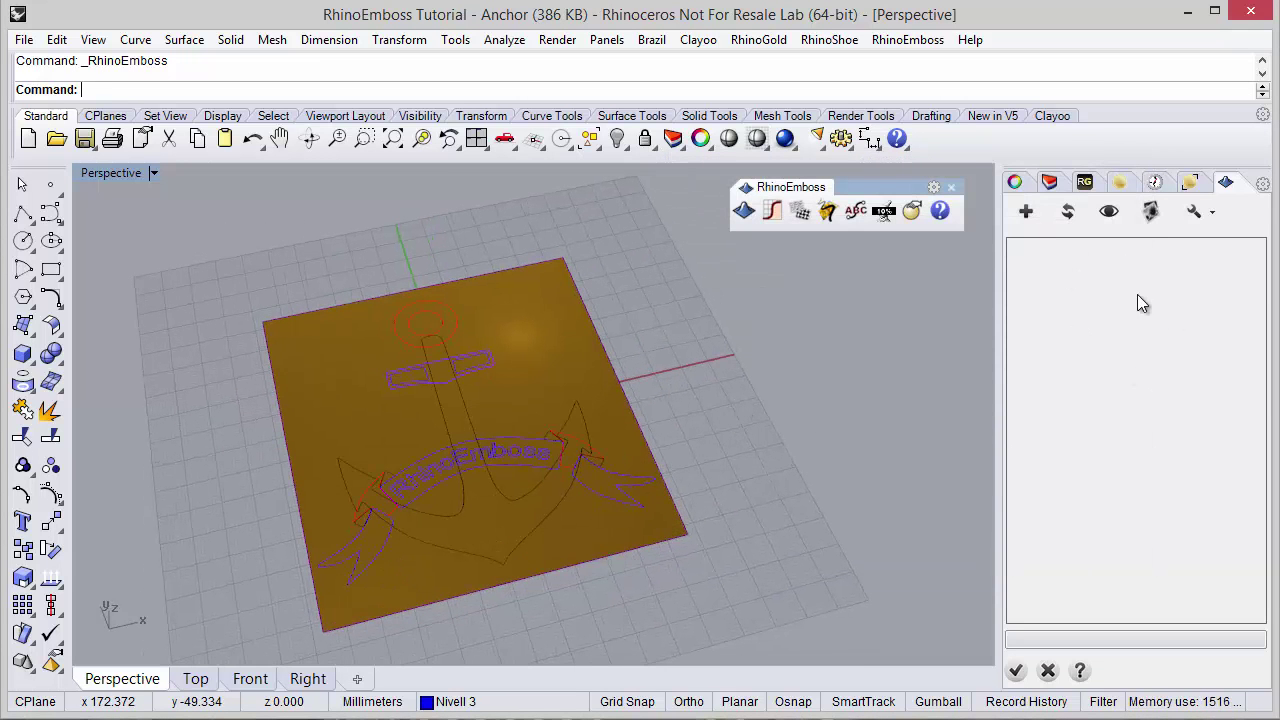
pyautogui.moveTo(794, 462); pyautogui.dragTo(786, 477, button='right')
pyautogui.scroll(-2, 778, 474)
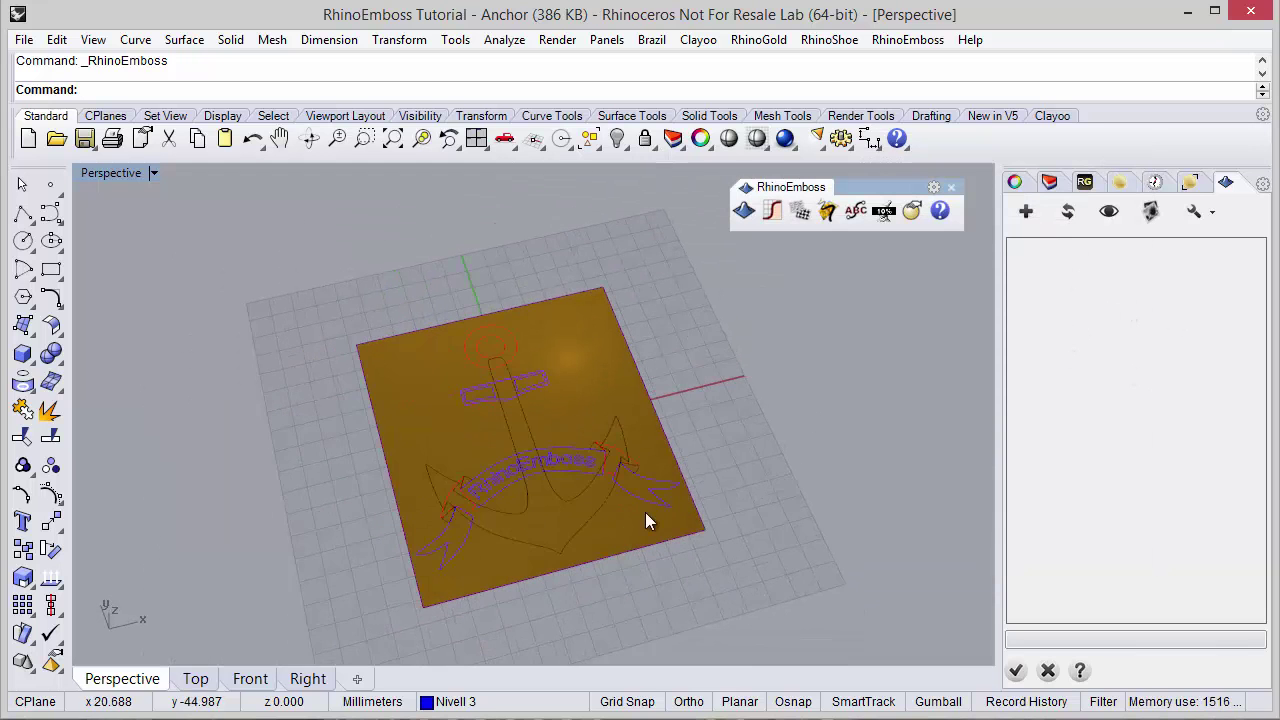
pyautogui.scroll(4, 520, 500)
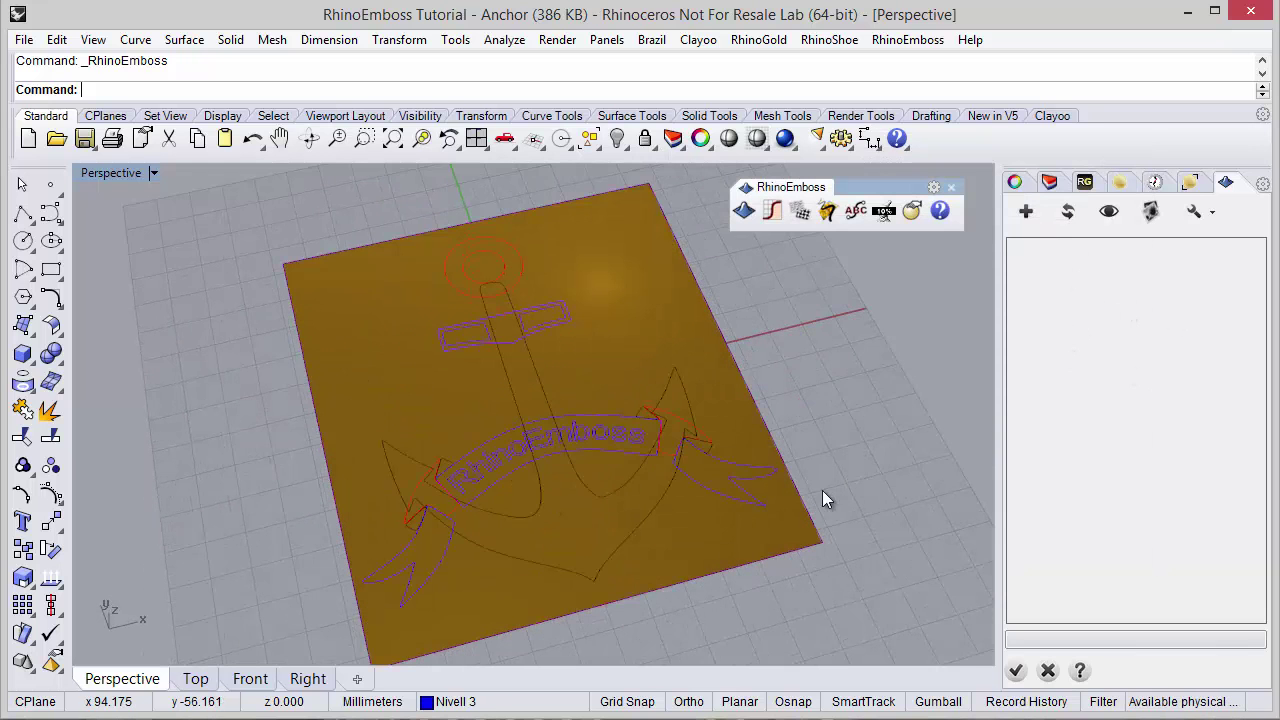
pyautogui.click(1029, 216)
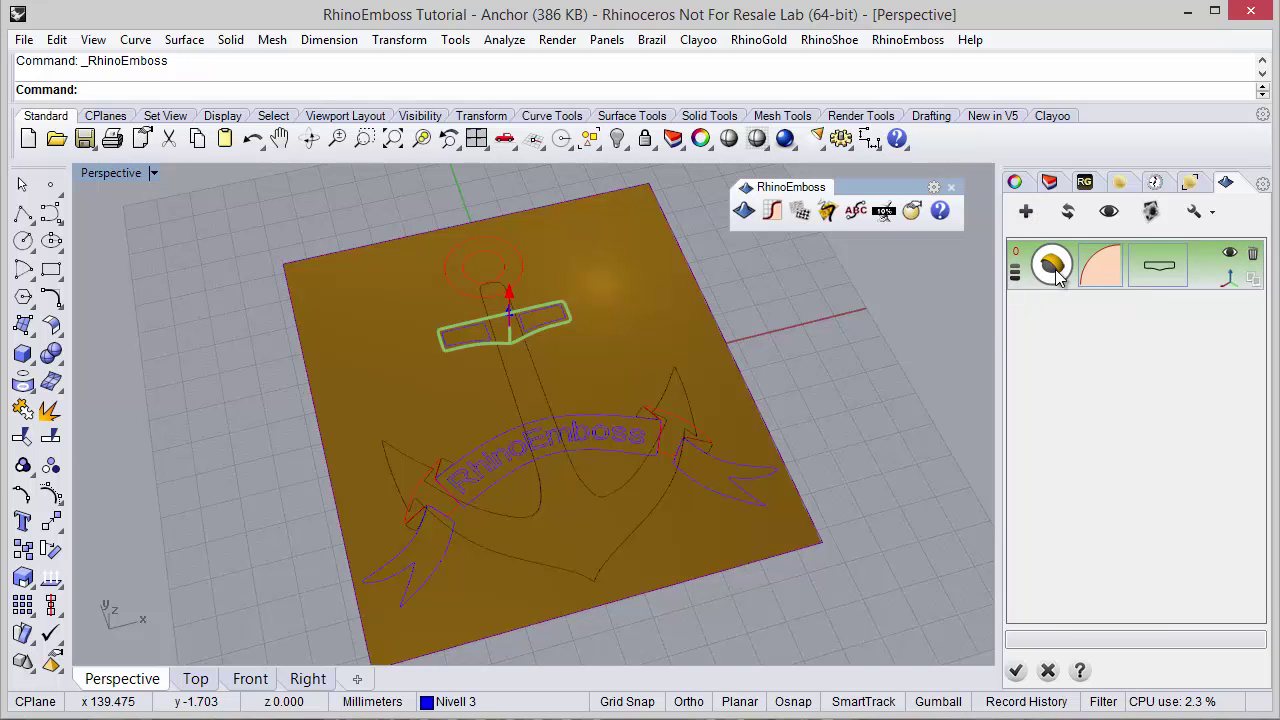
pyautogui.click(1058, 277)
pyautogui.click(1060, 203)
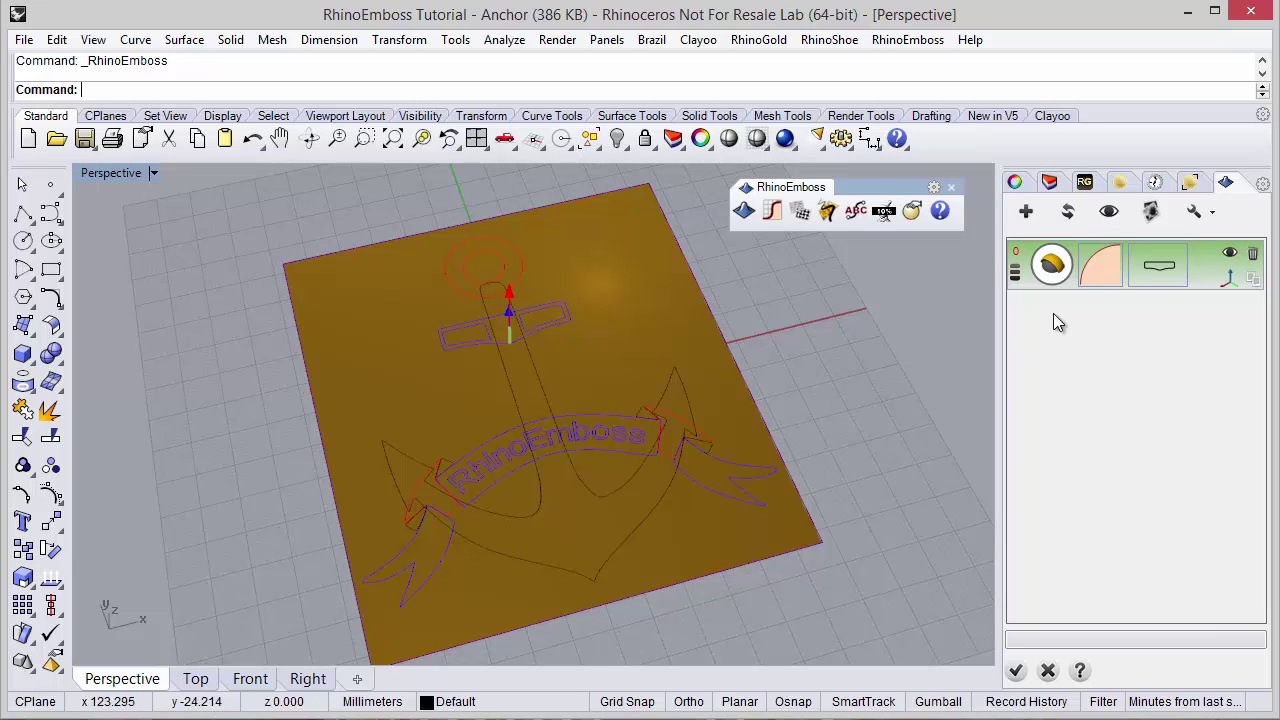
pyautogui.click(1148, 270)
pyautogui.click(606, 558)
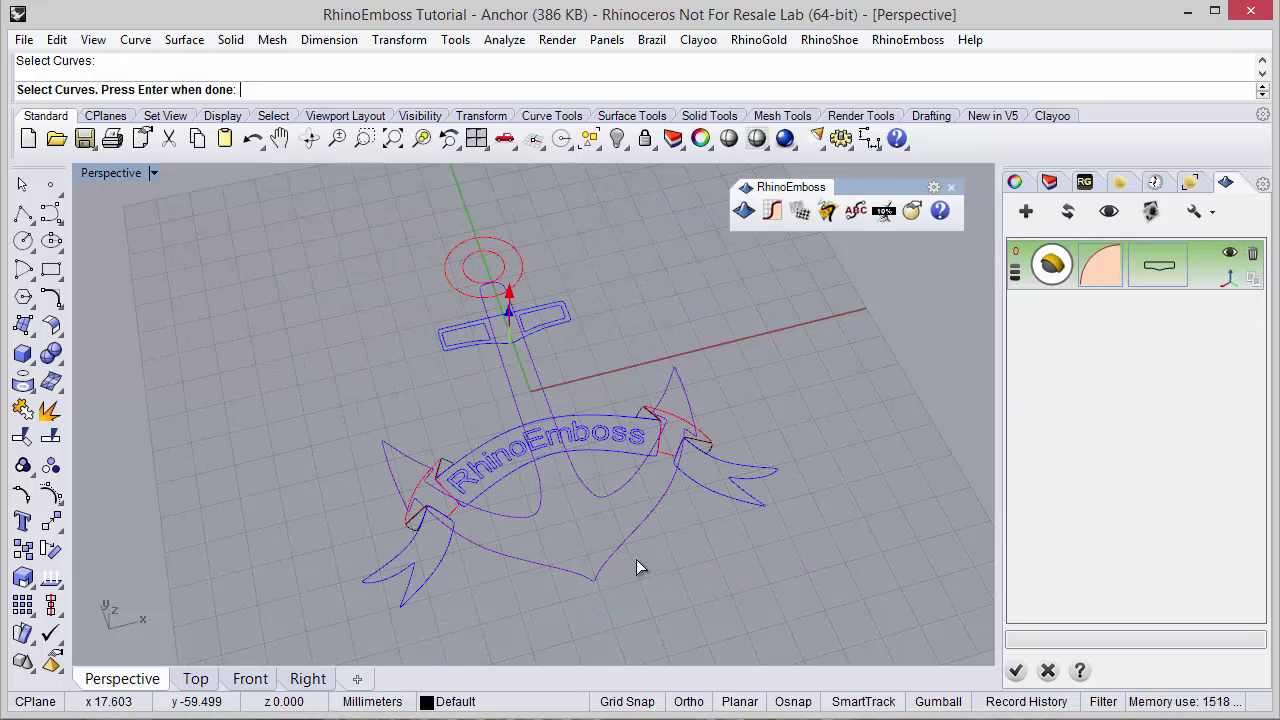
pyautogui.rightClick(687, 575)
pyautogui.moveTo(687, 580); pyautogui.dragTo(717, 523, button='right')
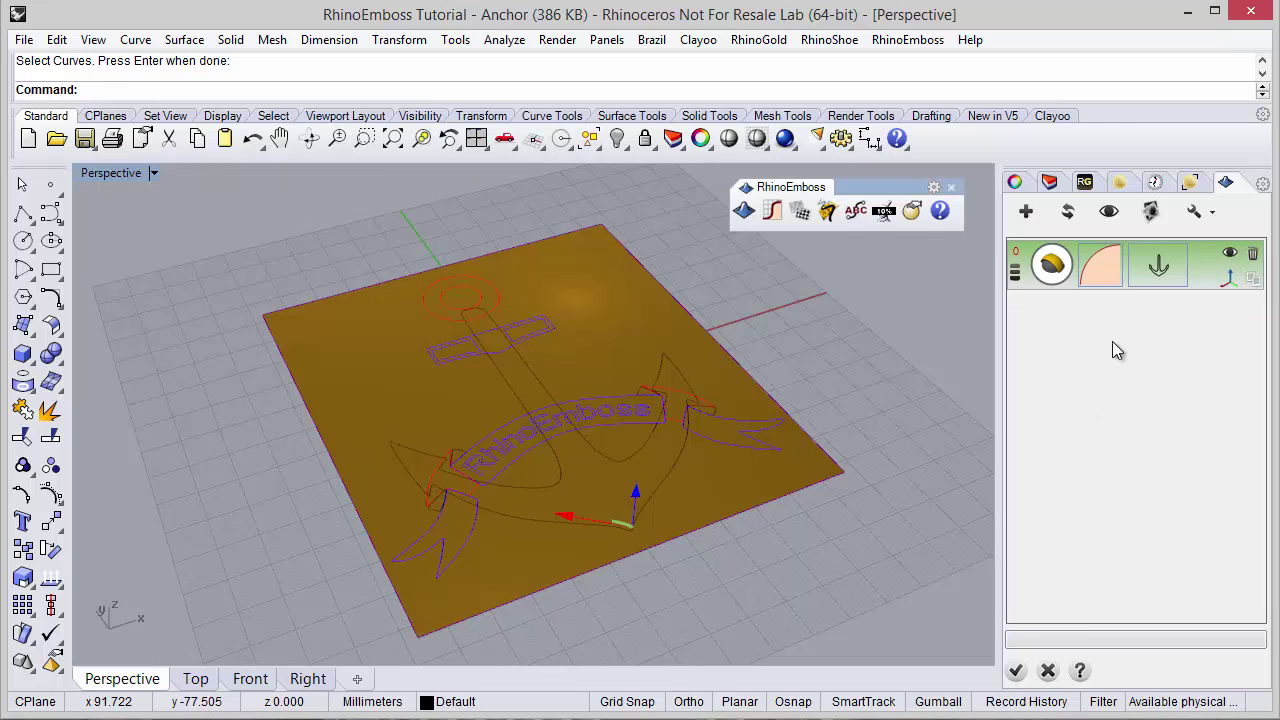
# - Give the anchor operation Profile 009 and set its profile height to 4 mm
pyautogui.click(1111, 277)
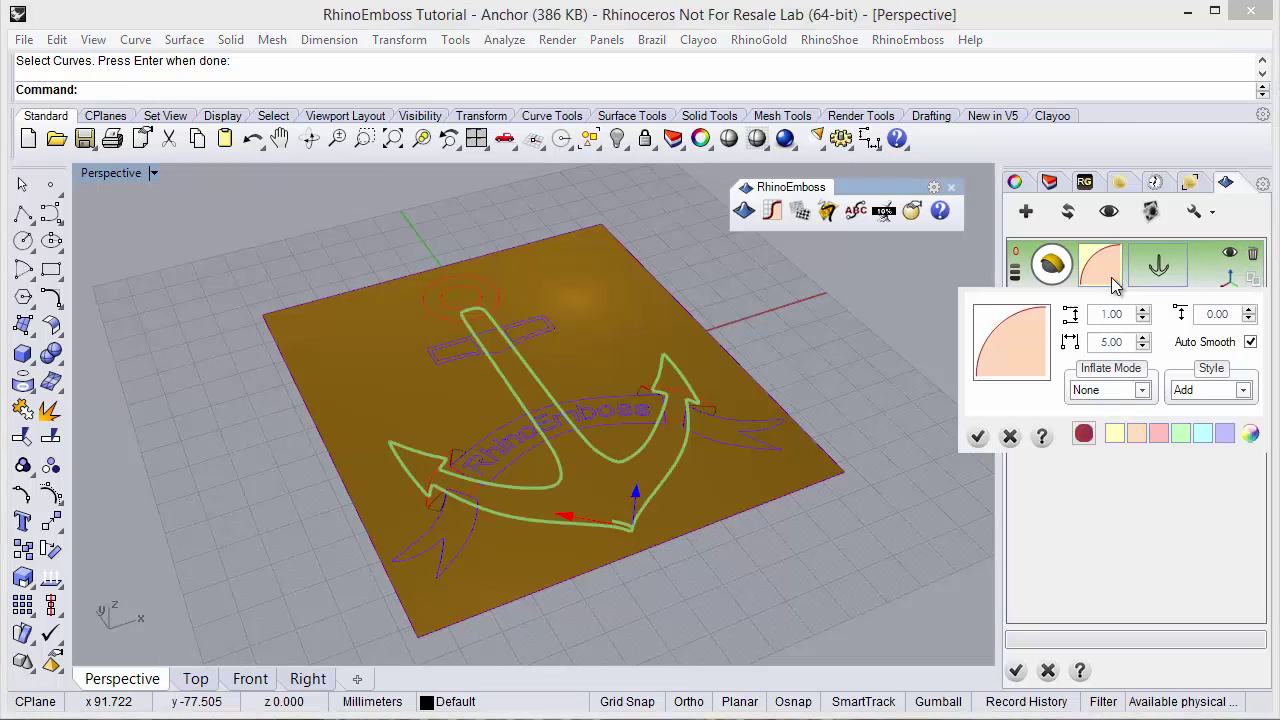
pyautogui.click(1018, 344)
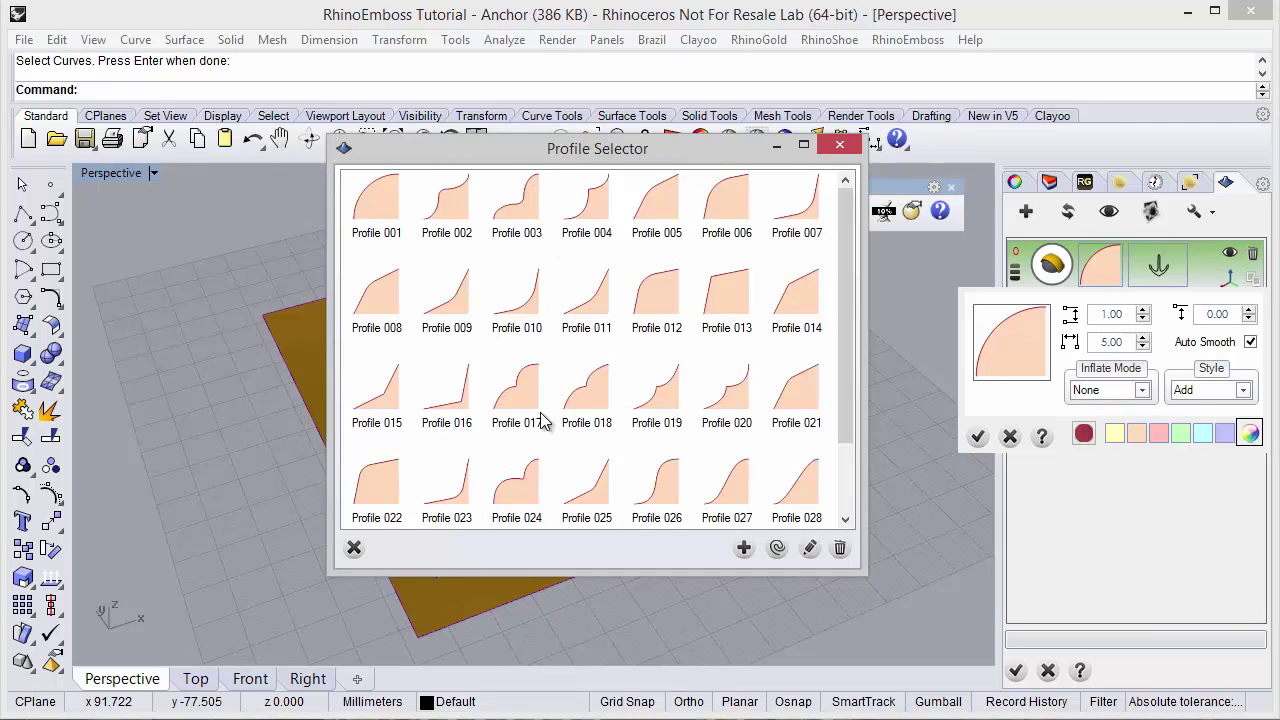
pyautogui.doubleClick(453, 310)
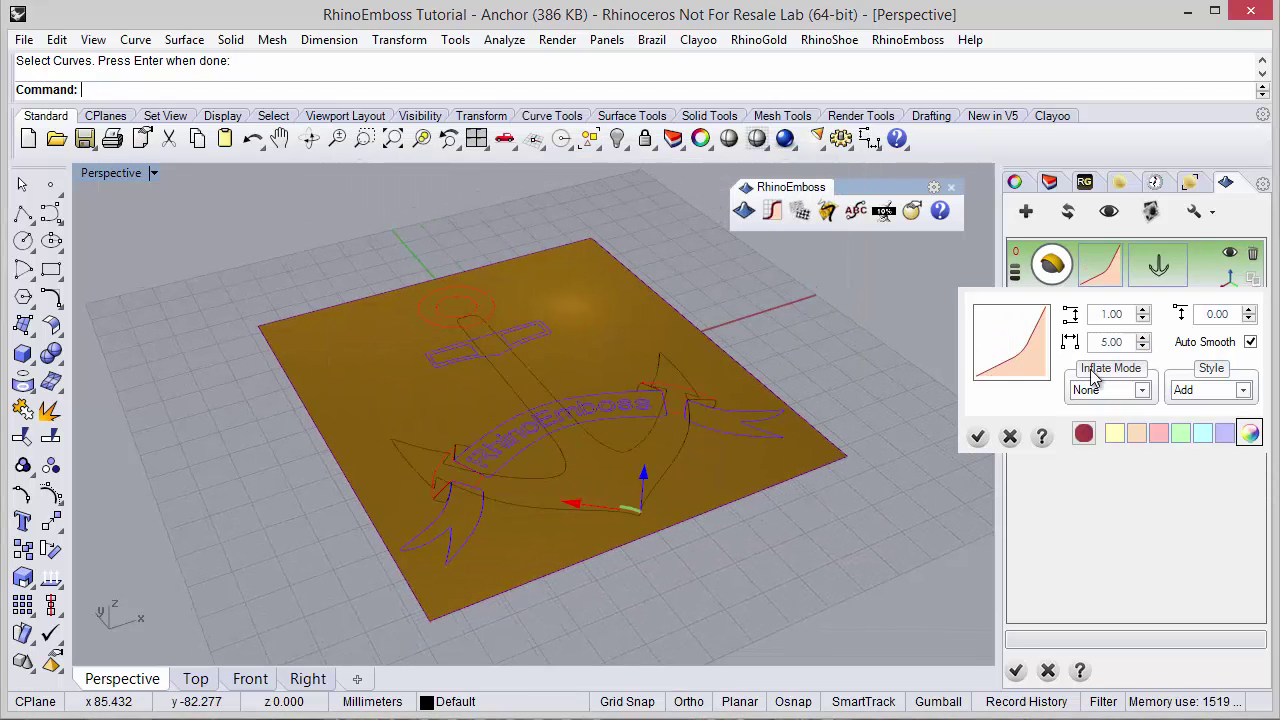
pyautogui.scroll(5, 700, 533)
pyautogui.moveTo(518, 488); pyautogui.dragTo(602, 426)
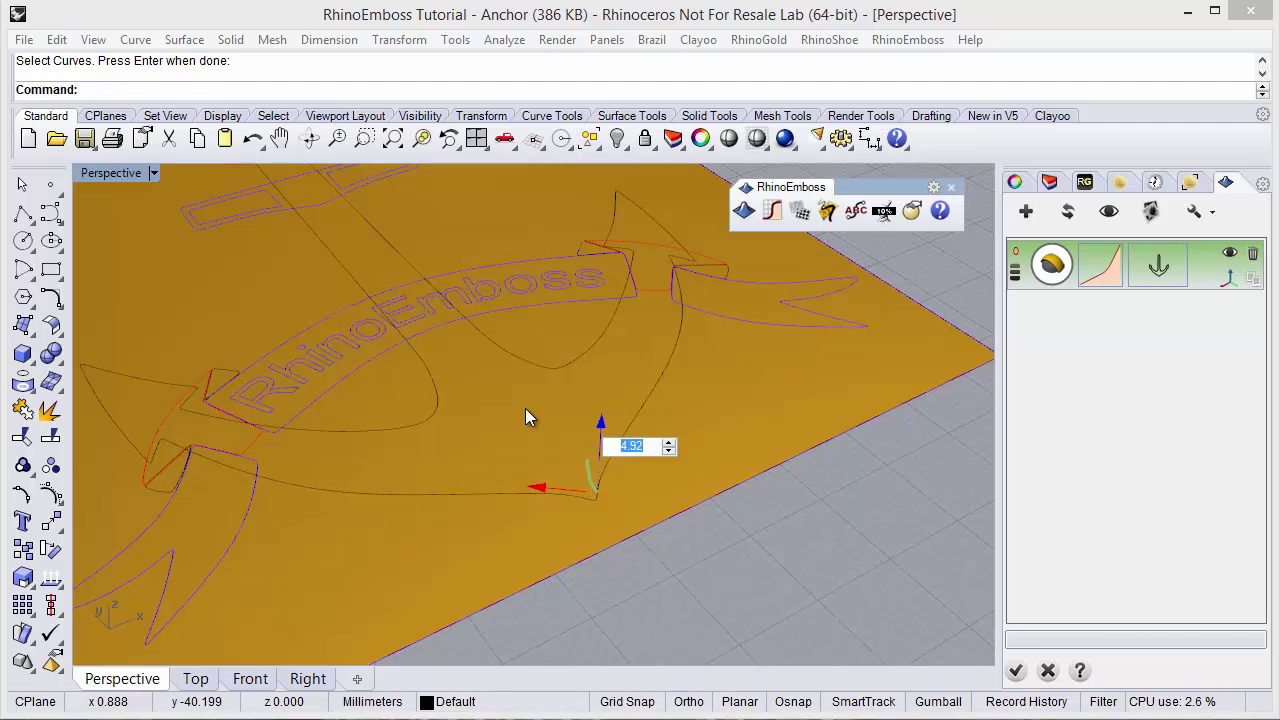
pyautogui.write('4')
pyautogui.press('Return')
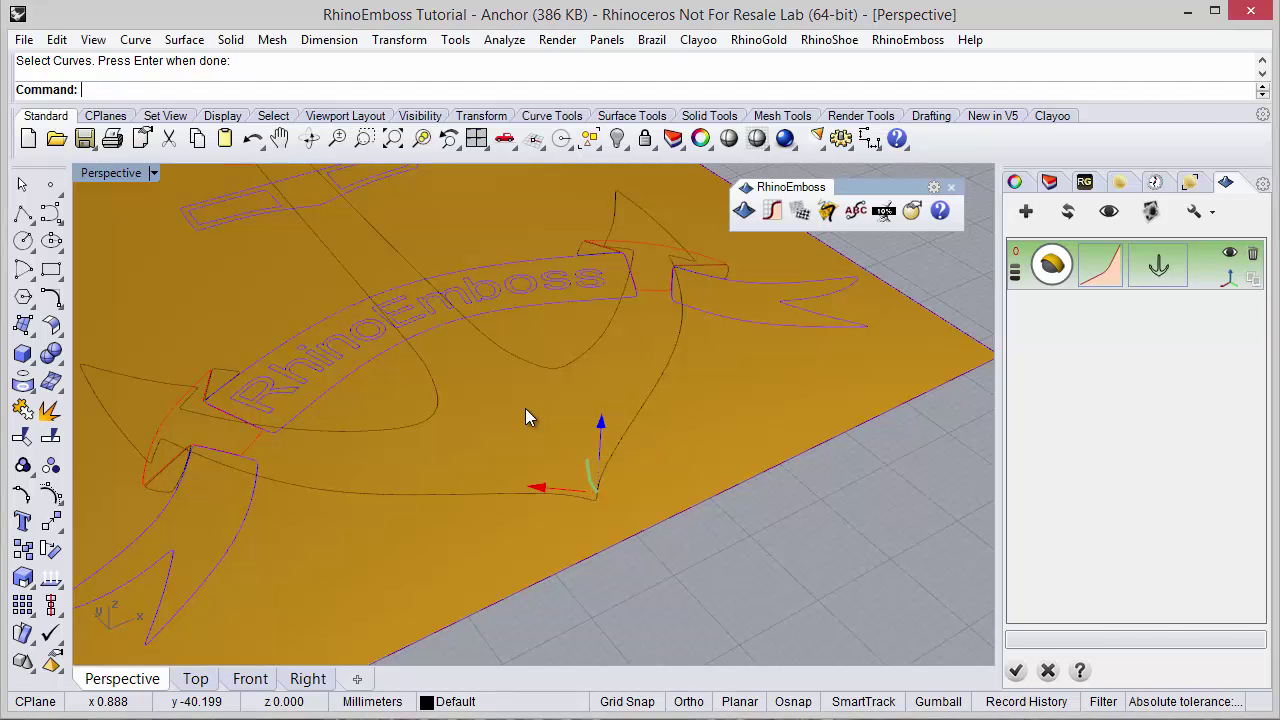
# - Recalculate the project to generate the anchor's relief mesh and inspect the shank's upper end
pyautogui.moveTo(563, 406); pyautogui.dragTo(657, 526, button='right')
pyautogui.scroll(-5, 637, 523)
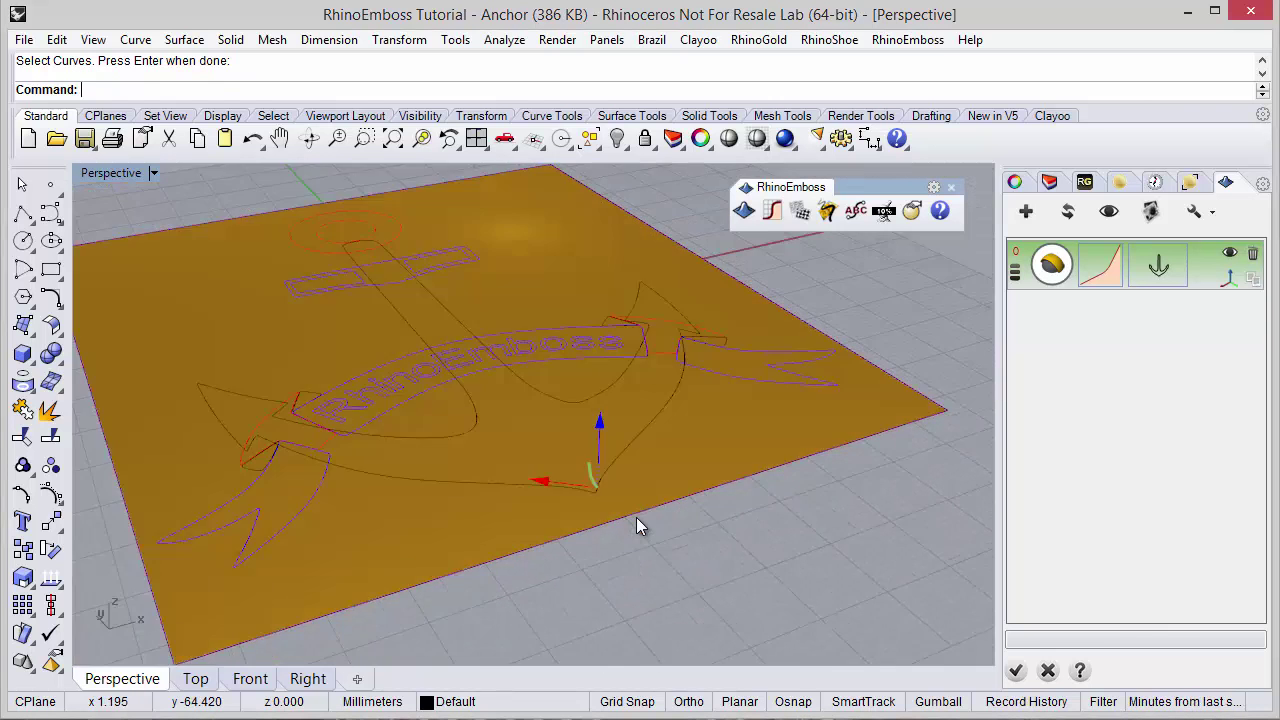
pyautogui.click(1068, 212)
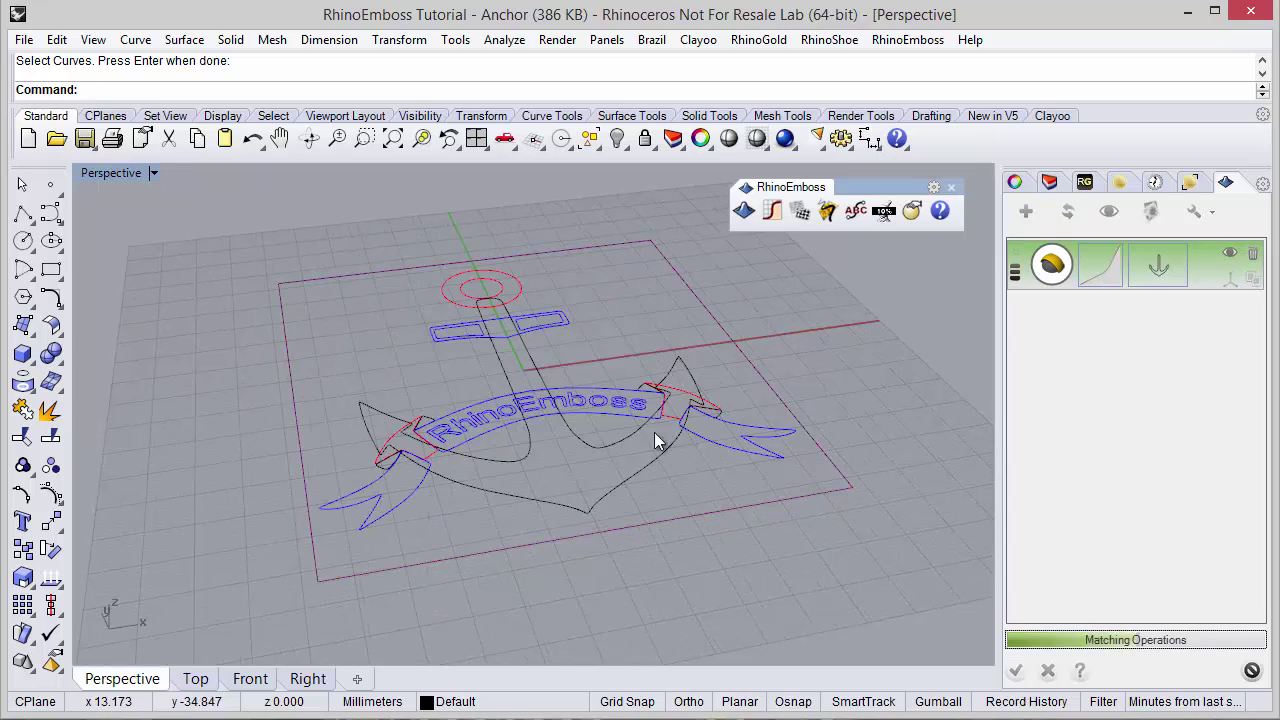
pyautogui.moveTo(584, 378); pyautogui.dragTo(565, 544, button='right')
pyautogui.moveTo(485, 416); pyautogui.dragTo(509, 344, button='right')
pyautogui.scroll(5, 424, 221)
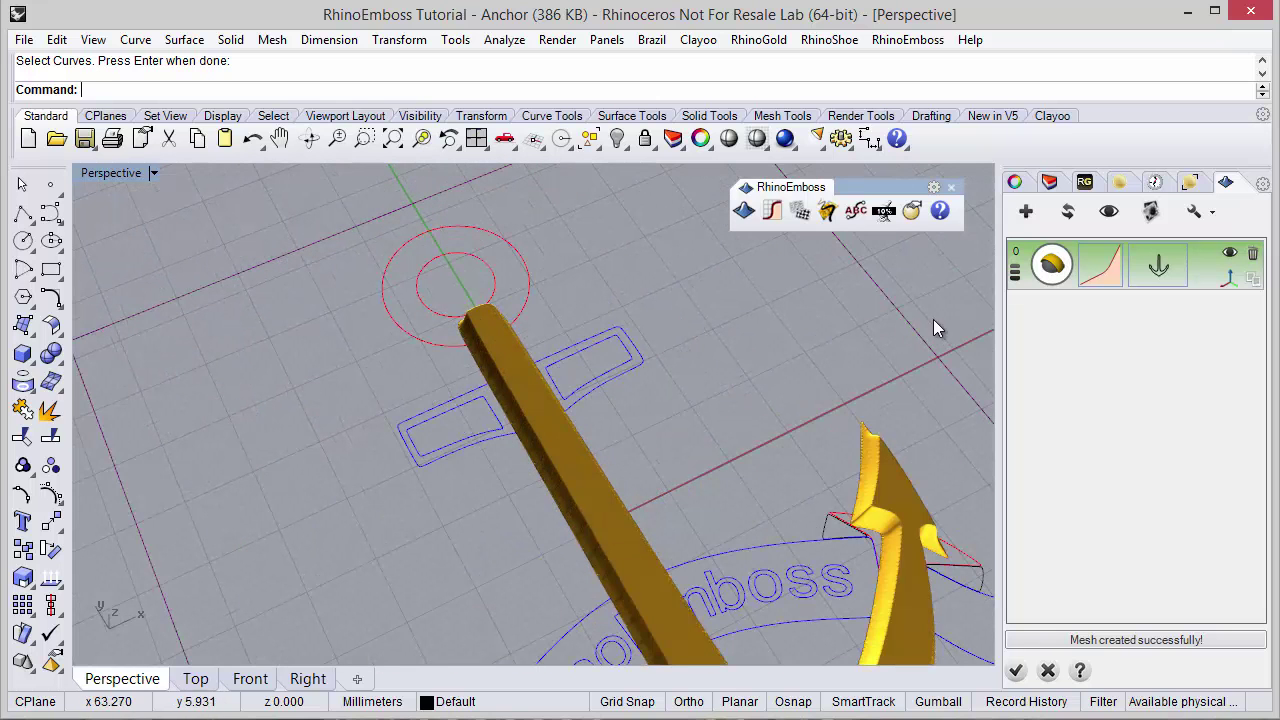
# - Add a second emboss operation and assign the two concentric ring circles above the shank to it
pyautogui.click(1025, 212)
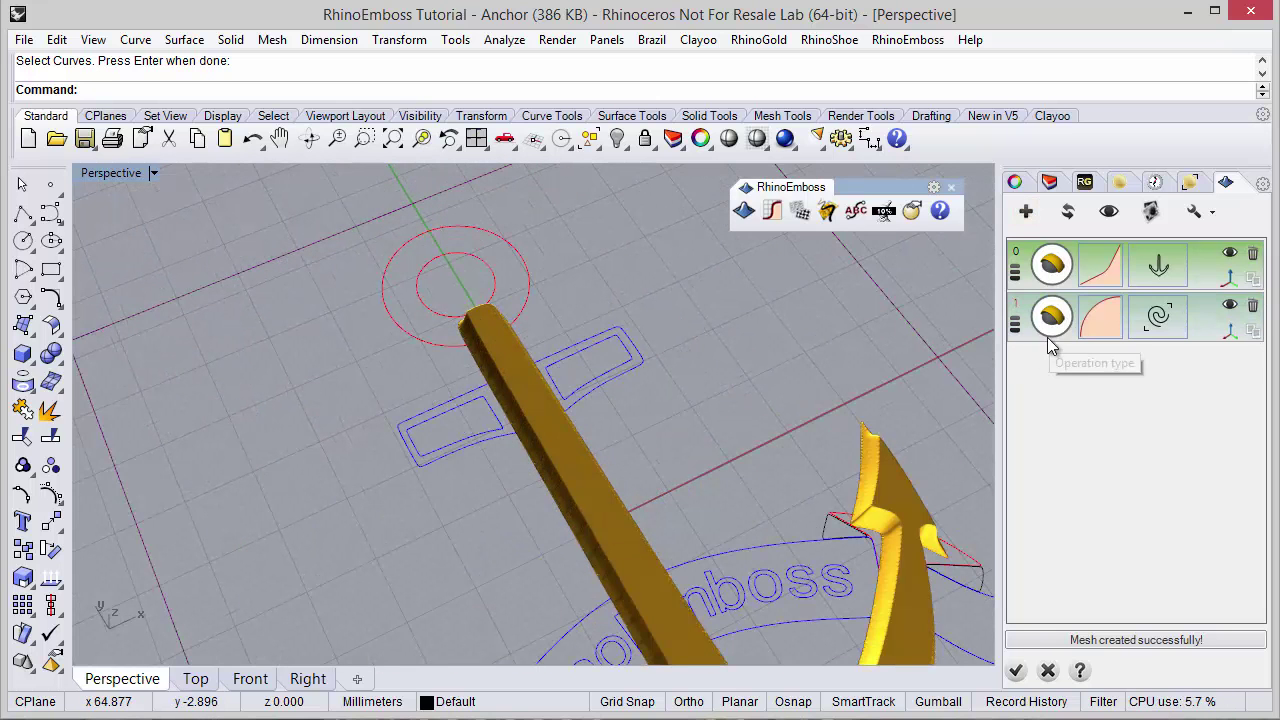
pyautogui.click(1155, 320)
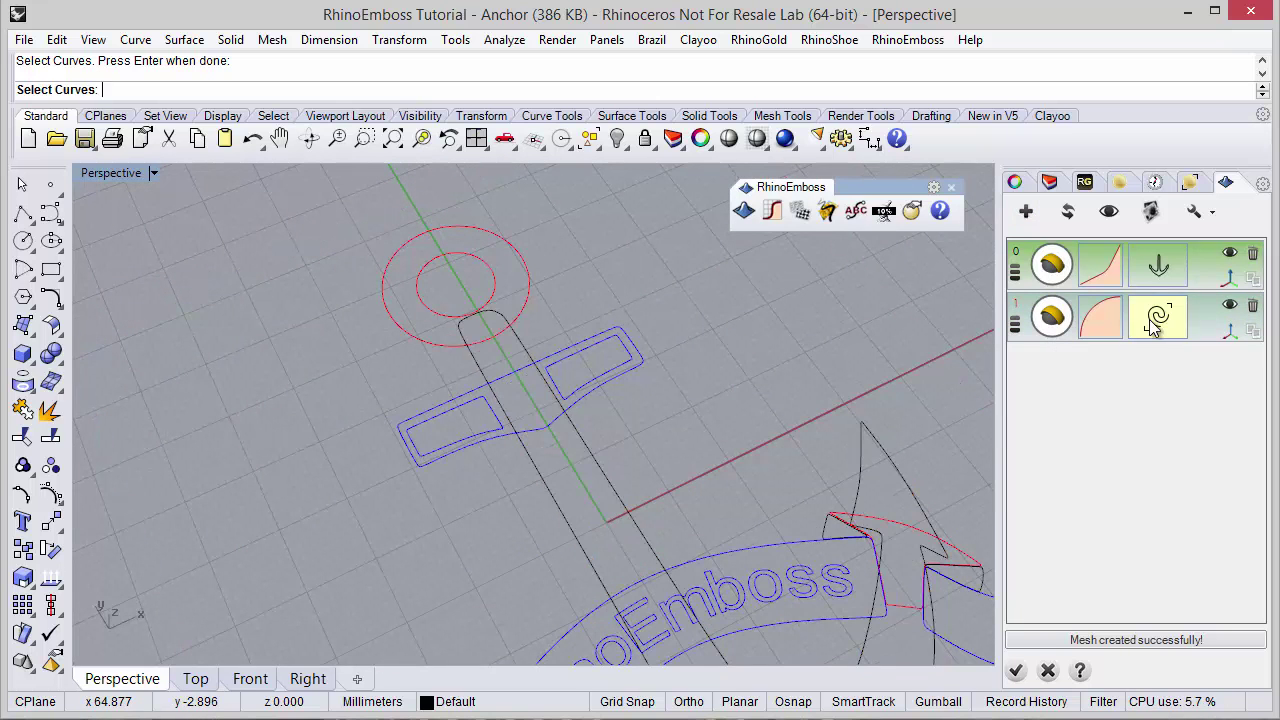
pyautogui.click(532, 292)
pyautogui.rightClick(593, 305)
# - Set the ring profile's width to about 2.3 mm and its height to 4.5 mm
pyautogui.moveTo(582, 348); pyautogui.dragTo(504, 282, button='right')
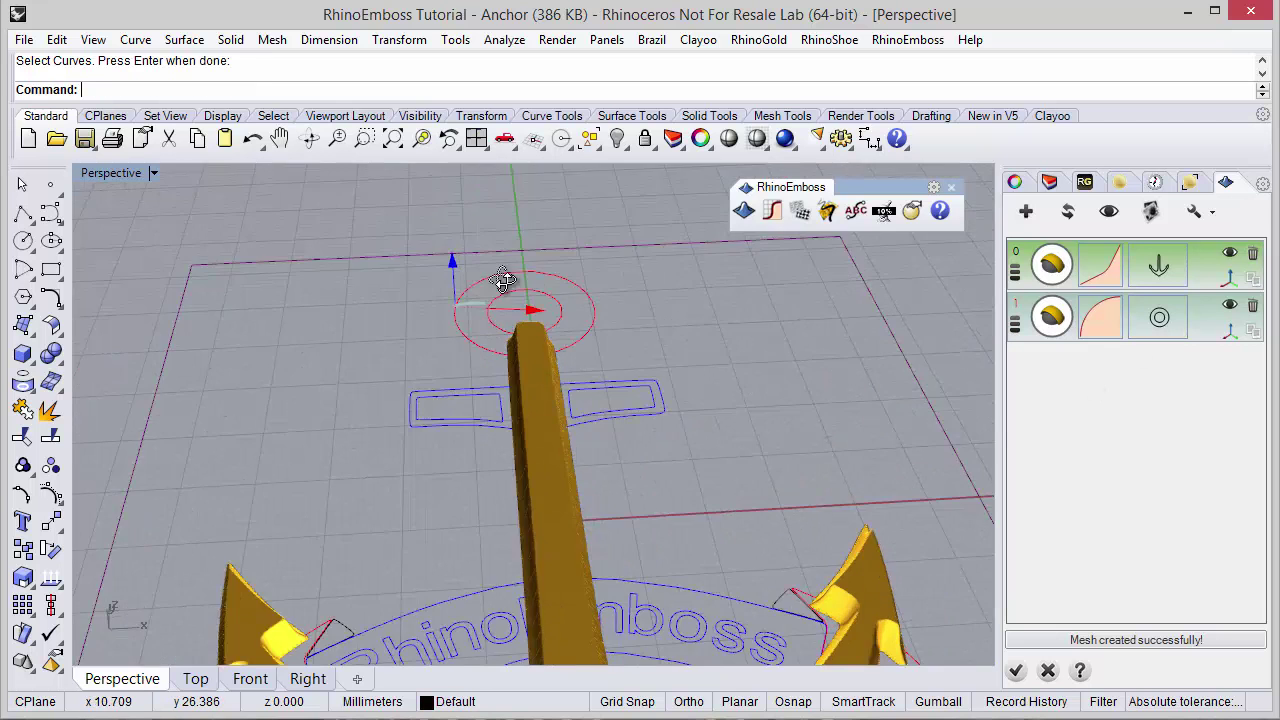
pyautogui.scroll(6, 511, 268)
pyautogui.scroll(2, 511, 268)
pyautogui.moveTo(470, 458); pyautogui.dragTo(410, 449)
pyautogui.moveTo(560, 455); pyautogui.dragTo(561, 479, button='right')
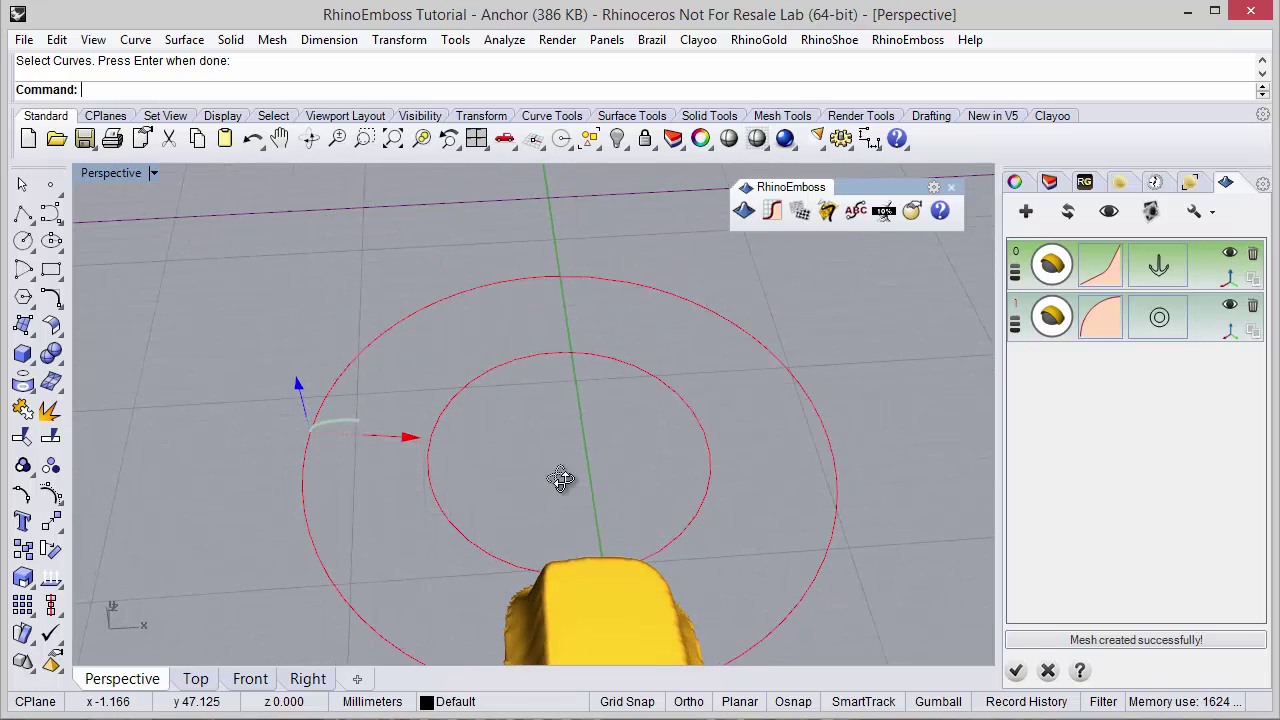
pyautogui.scroll(-3, 590, 425)
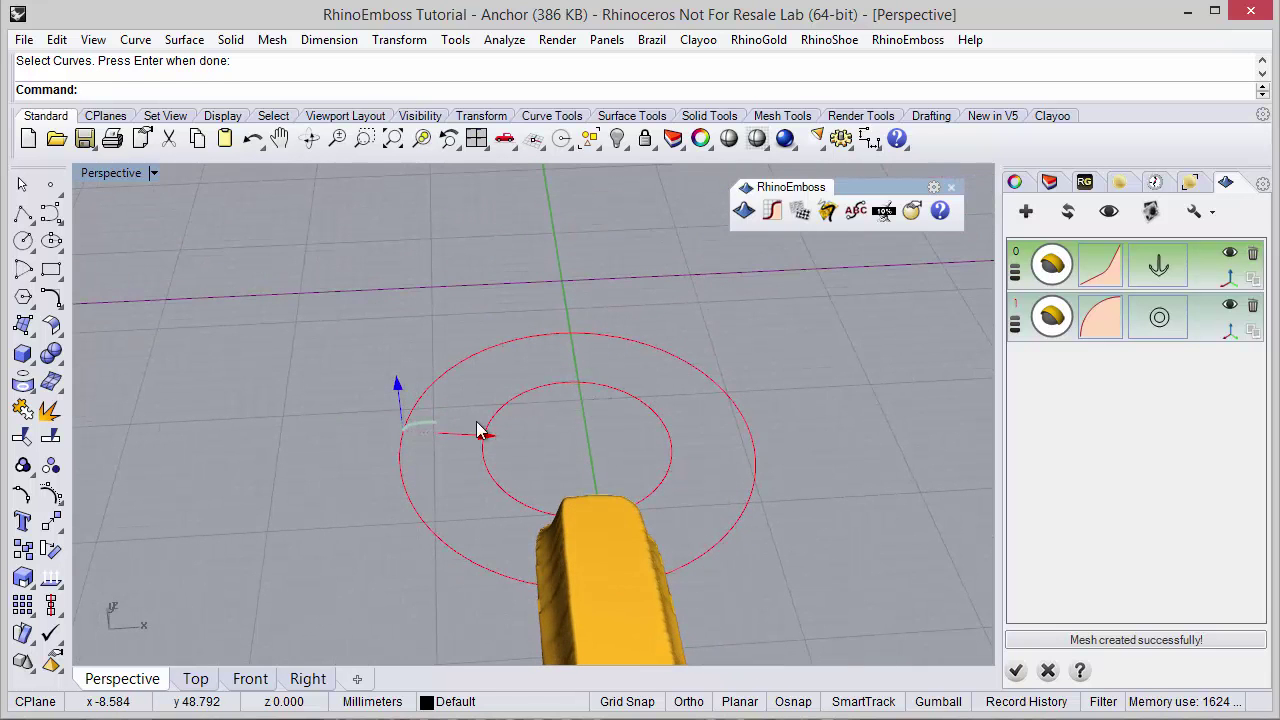
pyautogui.click(398, 394)
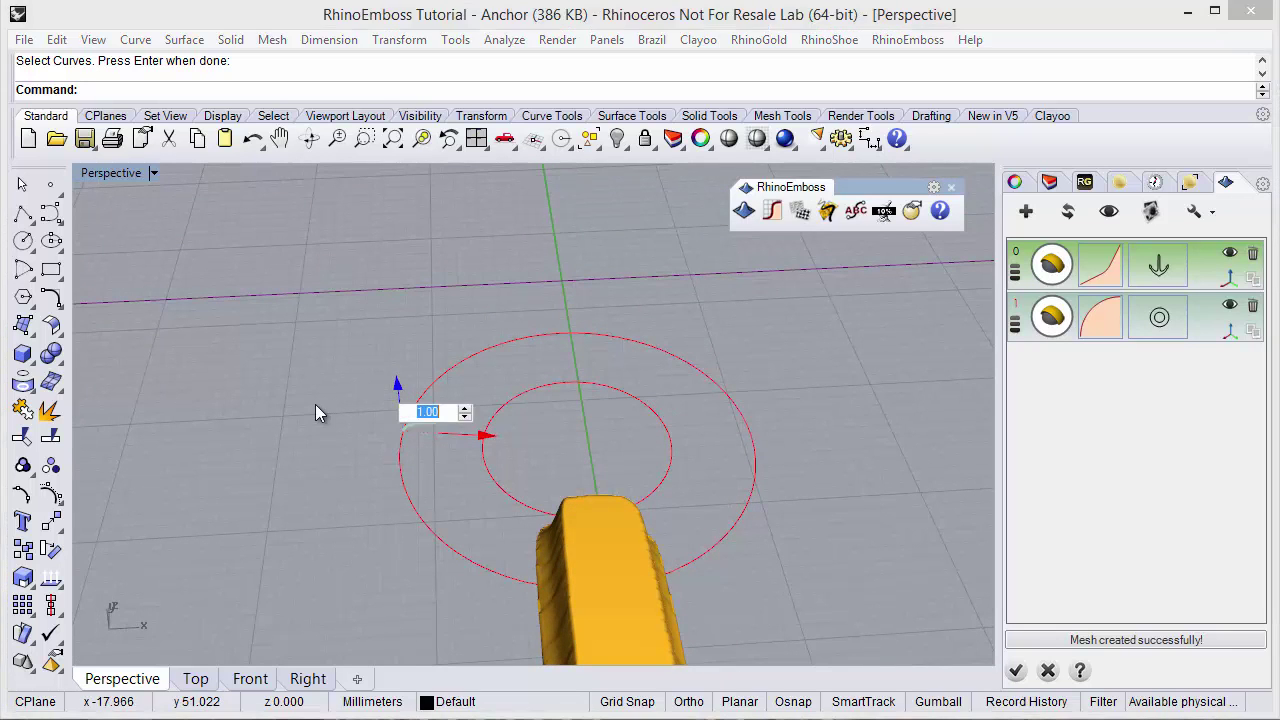
pyautogui.write('4.5')
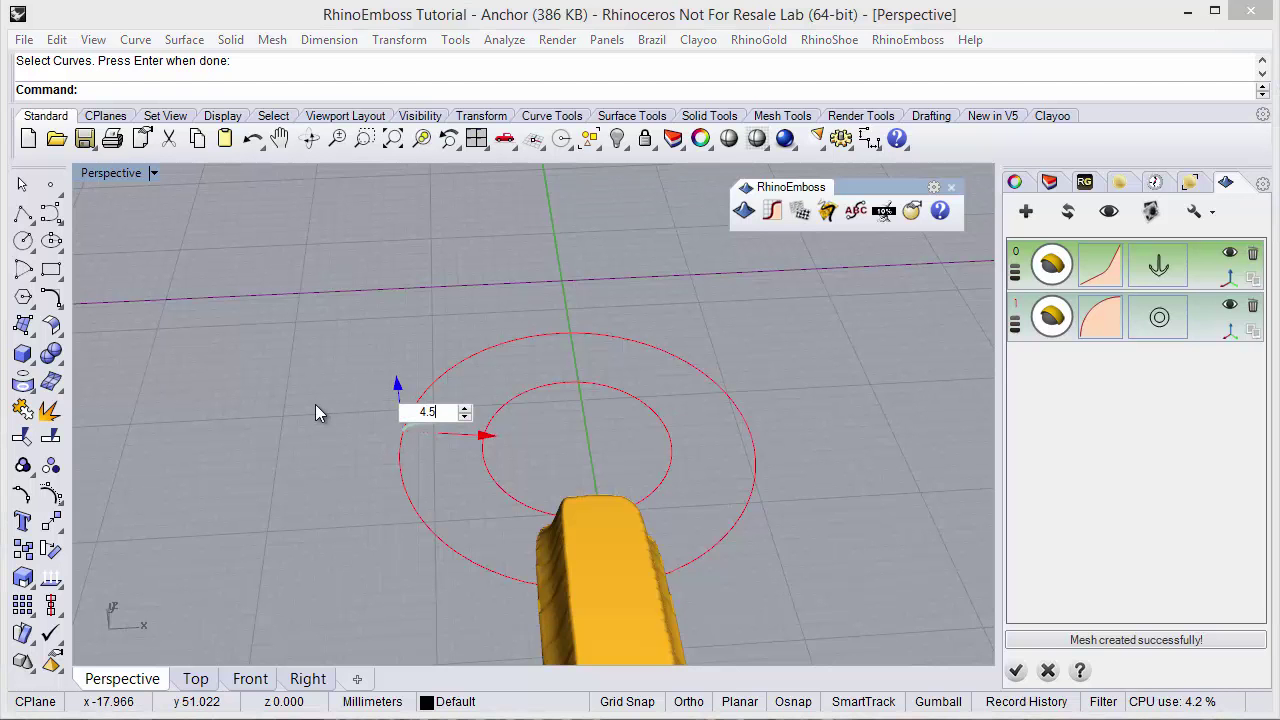
pyautogui.press('Return')
# - Recalculate the relief mesh with the ring and inspect where the ring meets the shank
pyautogui.moveTo(423, 431); pyautogui.dragTo(502, 468, button='right')
pyautogui.click(1067, 211)
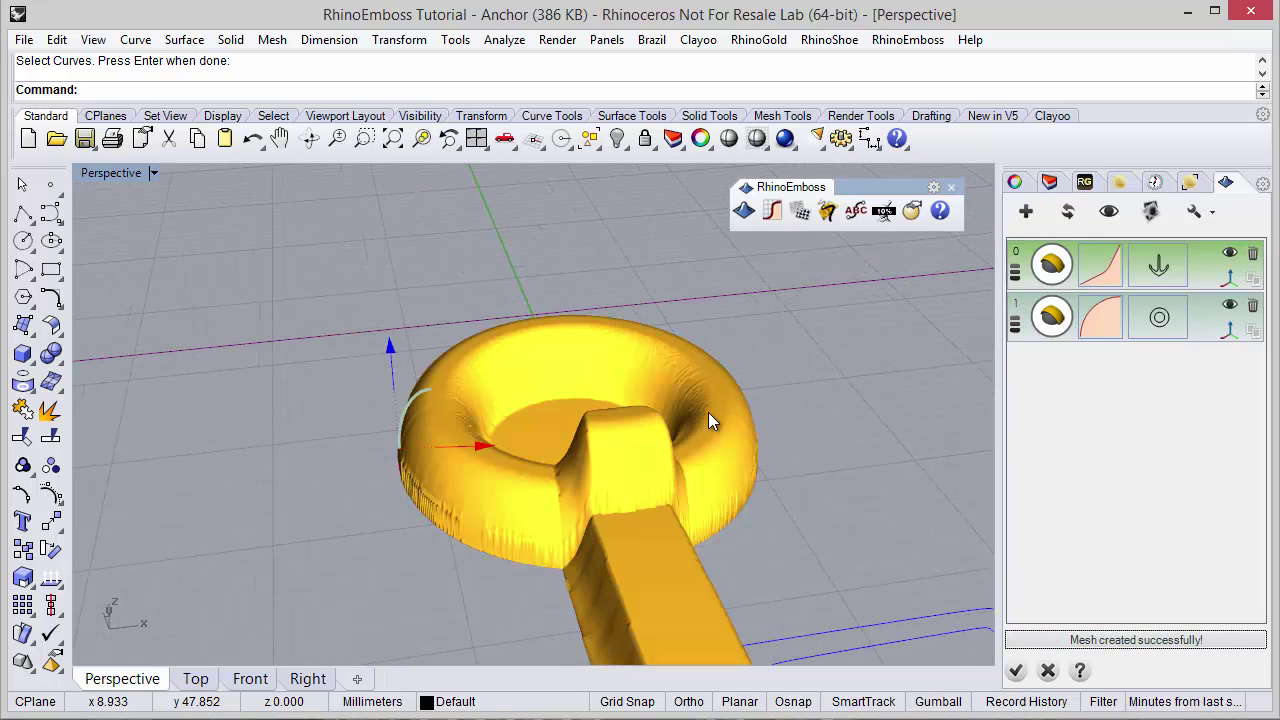
pyautogui.moveTo(694, 391); pyautogui.dragTo(749, 434, button='right')
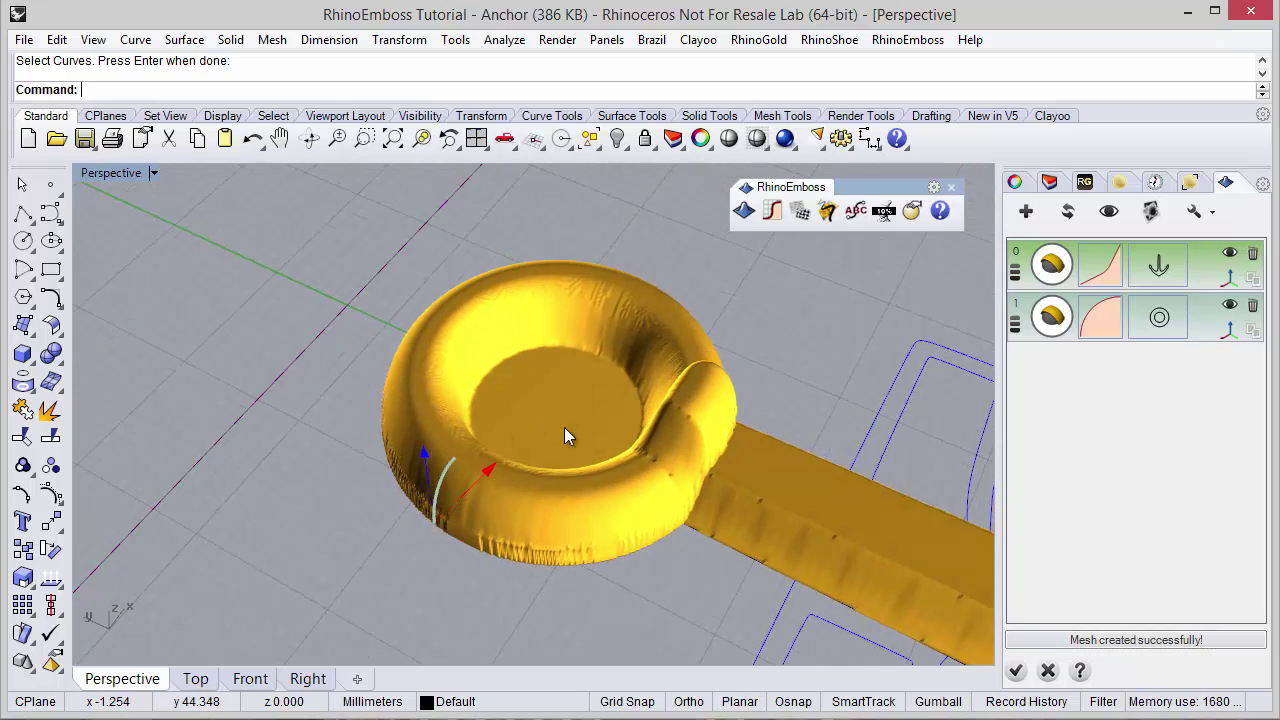
pyautogui.moveTo(533, 395); pyautogui.dragTo(631, 353, button='right')
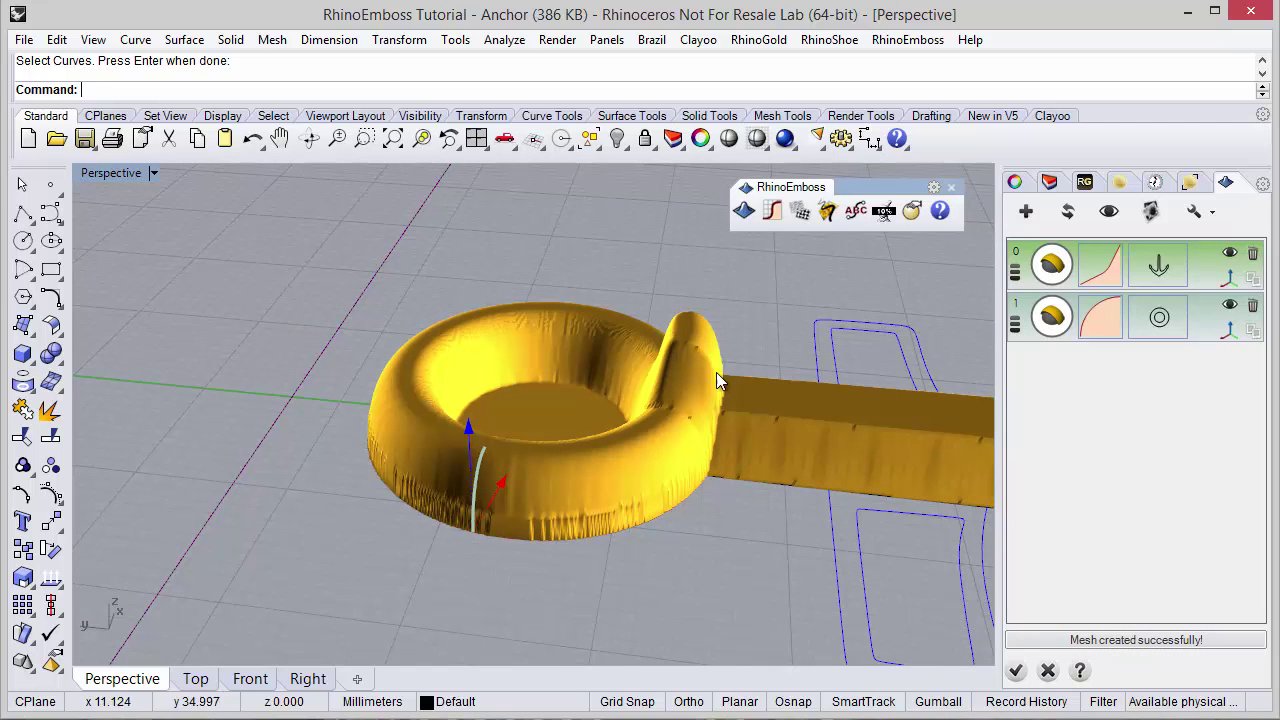
# - Set the ring operation's style to Highest Union and switch its region from filled to hollow
pyautogui.click(1102, 326)
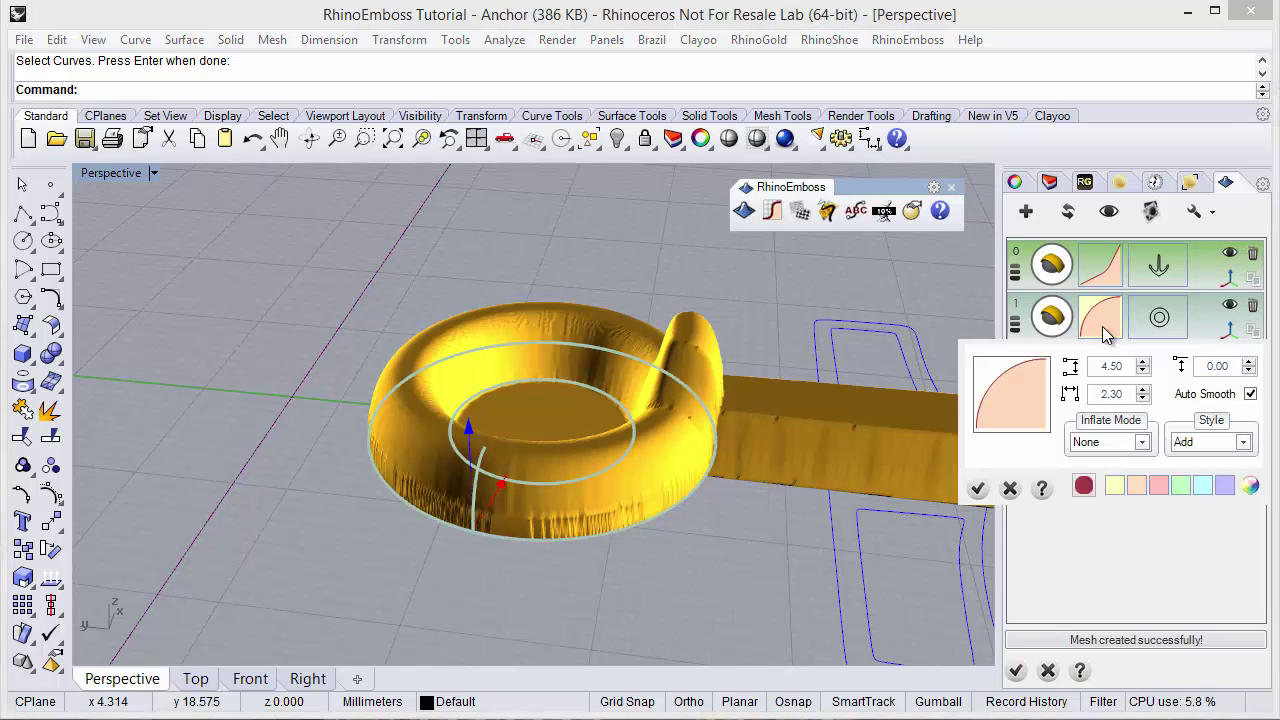
pyautogui.click(1205, 442)
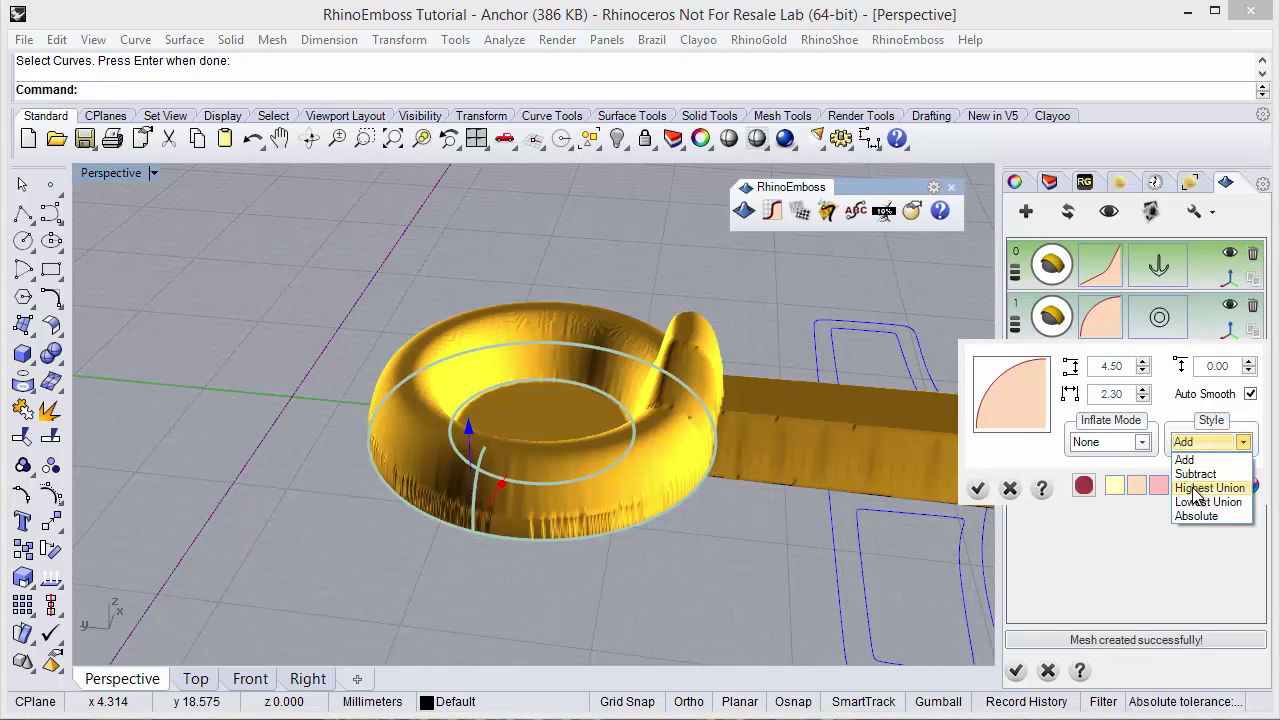
pyautogui.click(1204, 489)
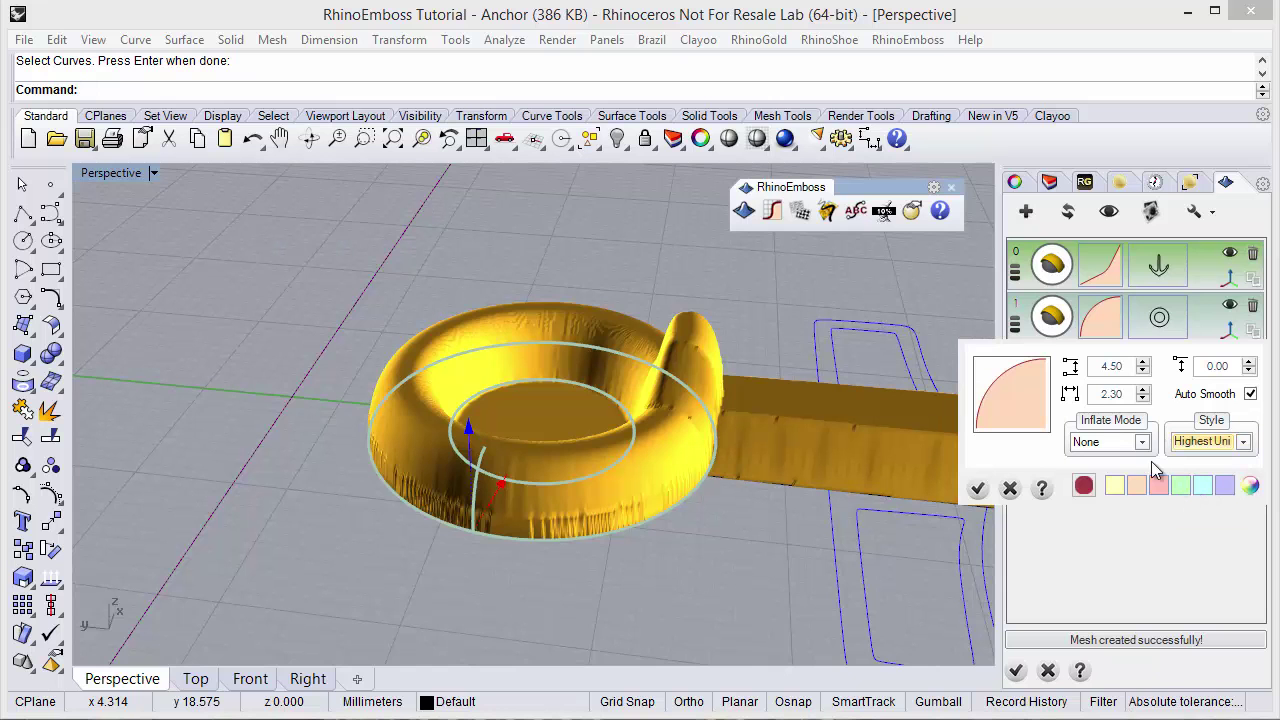
pyautogui.click(1085, 490)
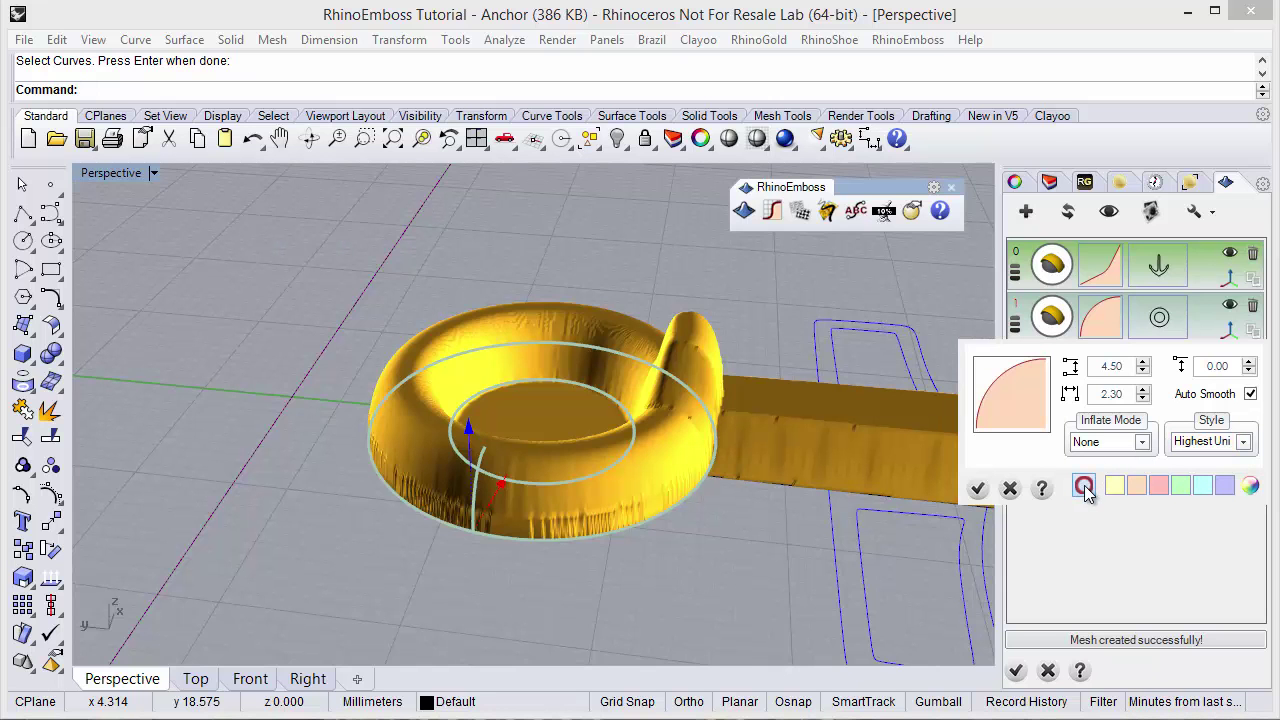
pyautogui.click(980, 487)
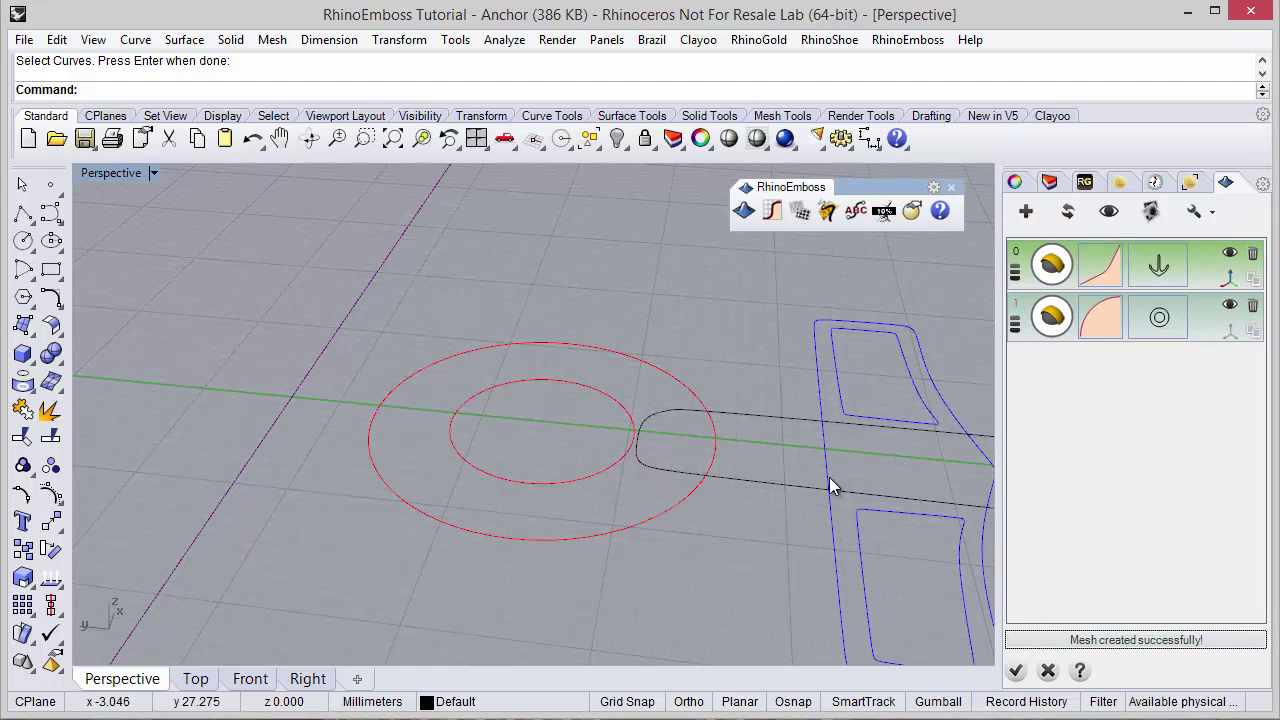
# - Add a third operation of the flat-topped raised type and assign the crossbar's outer outline to it
pyautogui.moveTo(772, 392); pyautogui.dragTo(586, 454, button='right')
pyautogui.scroll(-10, 441, 266)
pyautogui.moveTo(625, 367); pyautogui.dragTo(582, 357, button='right')
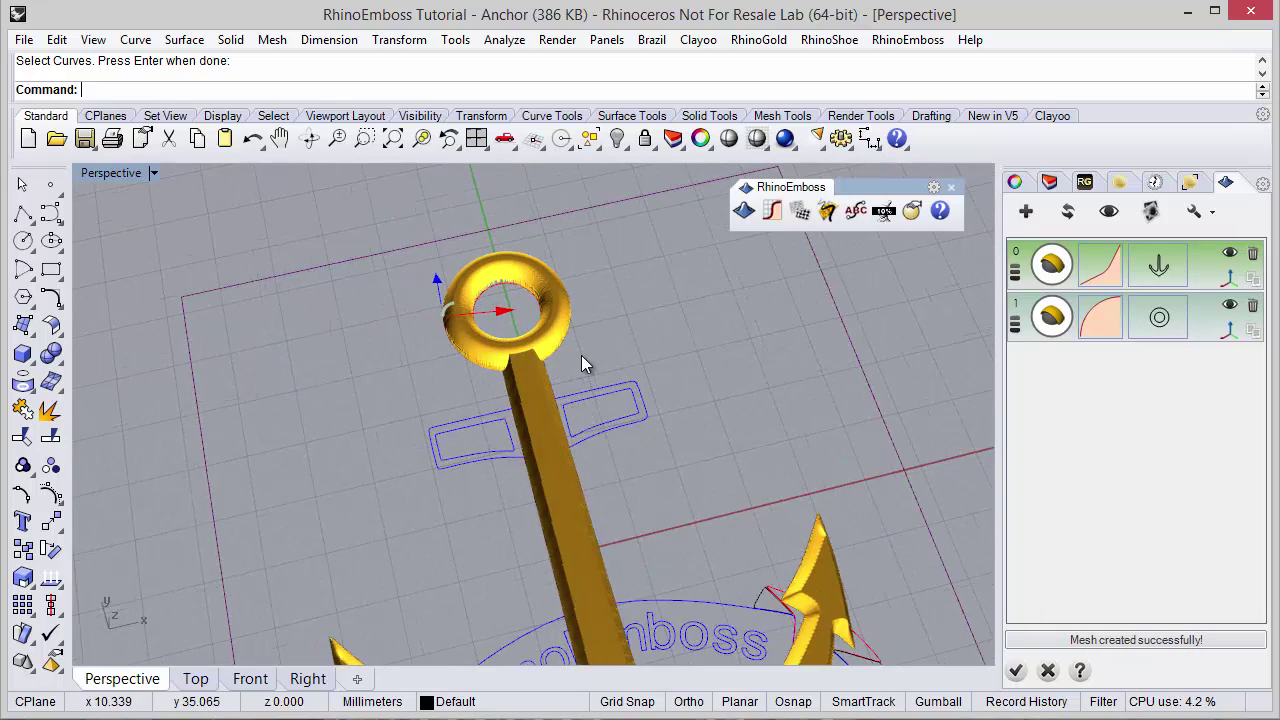
pyautogui.scroll(-9, 581, 355)
pyautogui.moveTo(614, 503); pyautogui.dragTo(640, 464, button='right')
pyautogui.scroll(9, 536, 370)
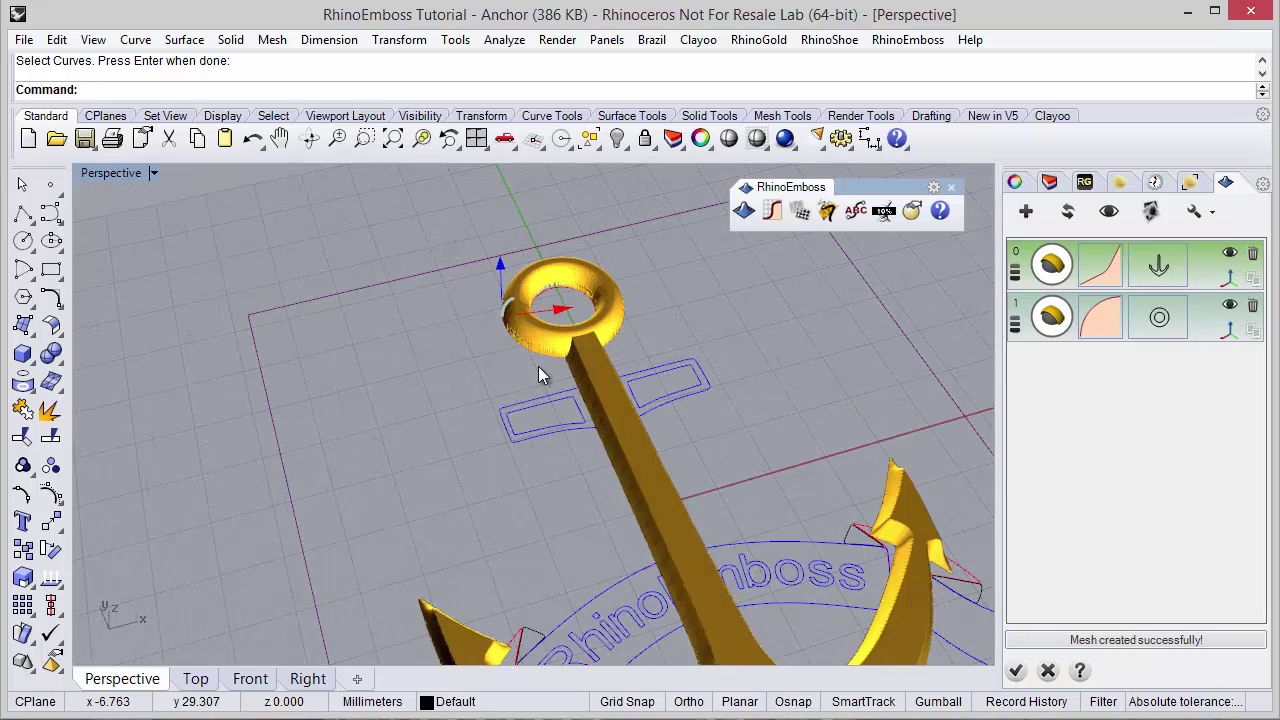
pyautogui.click(1025, 211)
pyautogui.click(1048, 370)
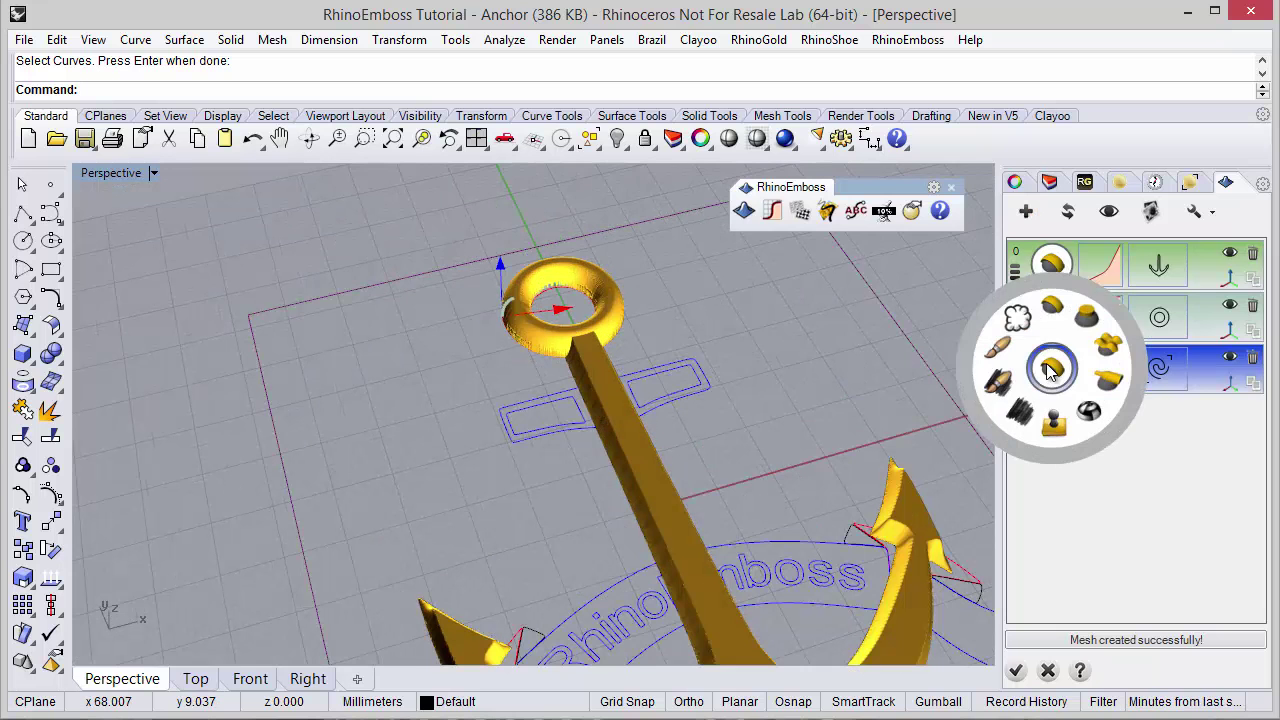
pyautogui.click(1080, 327)
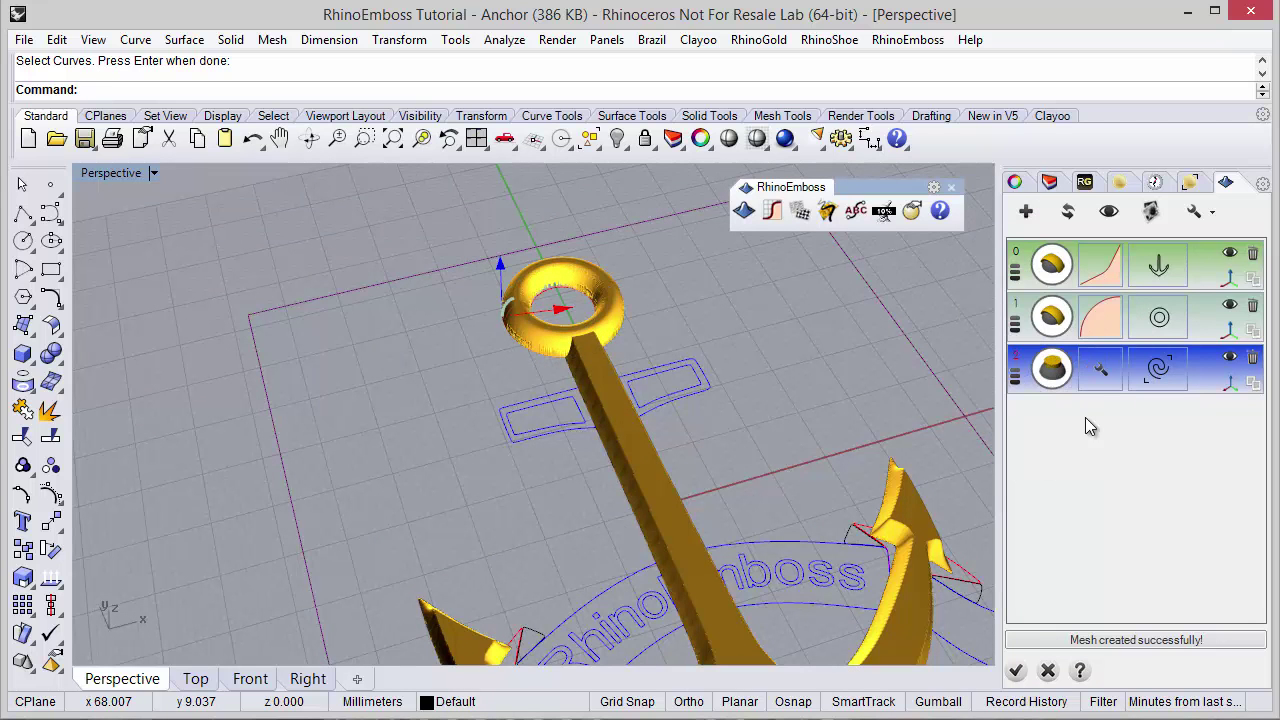
pyautogui.click(1159, 368)
pyautogui.click(673, 407)
pyautogui.rightClick(699, 423)
# - Raise the crossbar operation's height to about 3.29 mm and recalculate the relief mesh
pyautogui.moveTo(625, 472); pyautogui.dragTo(711, 397, button='right')
pyautogui.scroll(4, 672, 327)
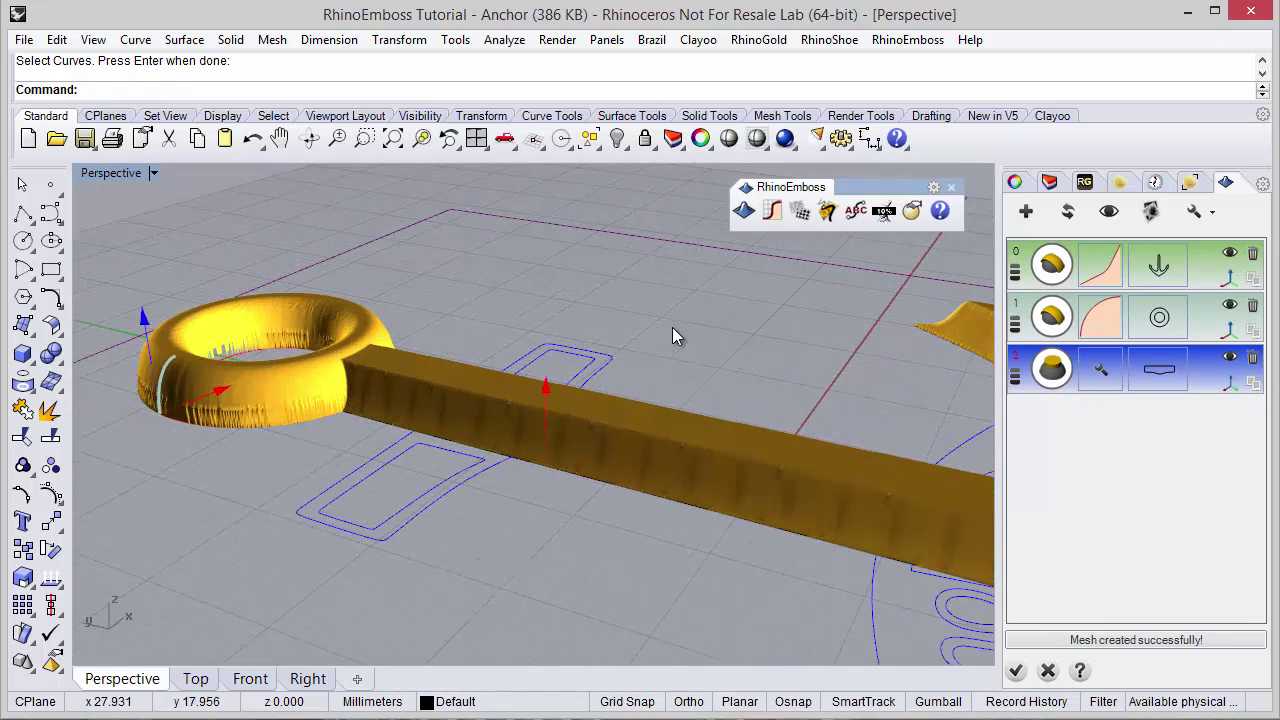
pyautogui.moveTo(554, 397); pyautogui.dragTo(554, 370)
pyautogui.moveTo(554, 370); pyautogui.dragTo(632, 325, button='right')
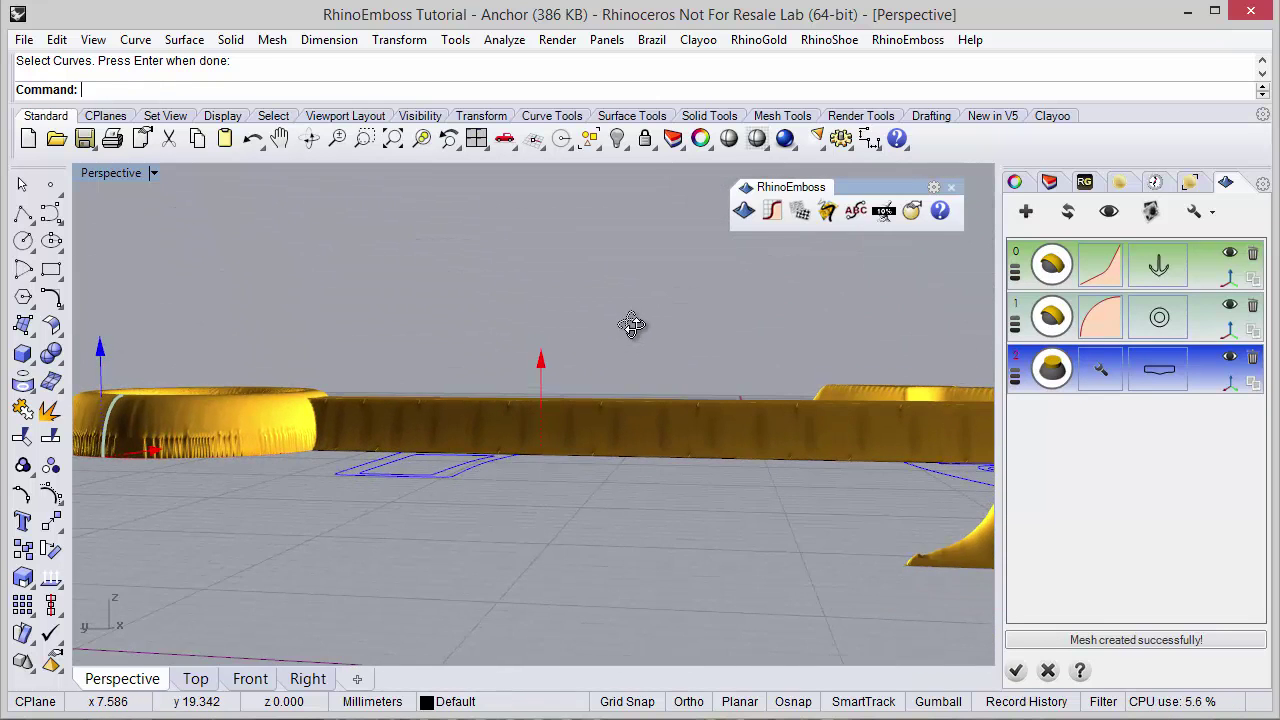
pyautogui.click(1073, 216)
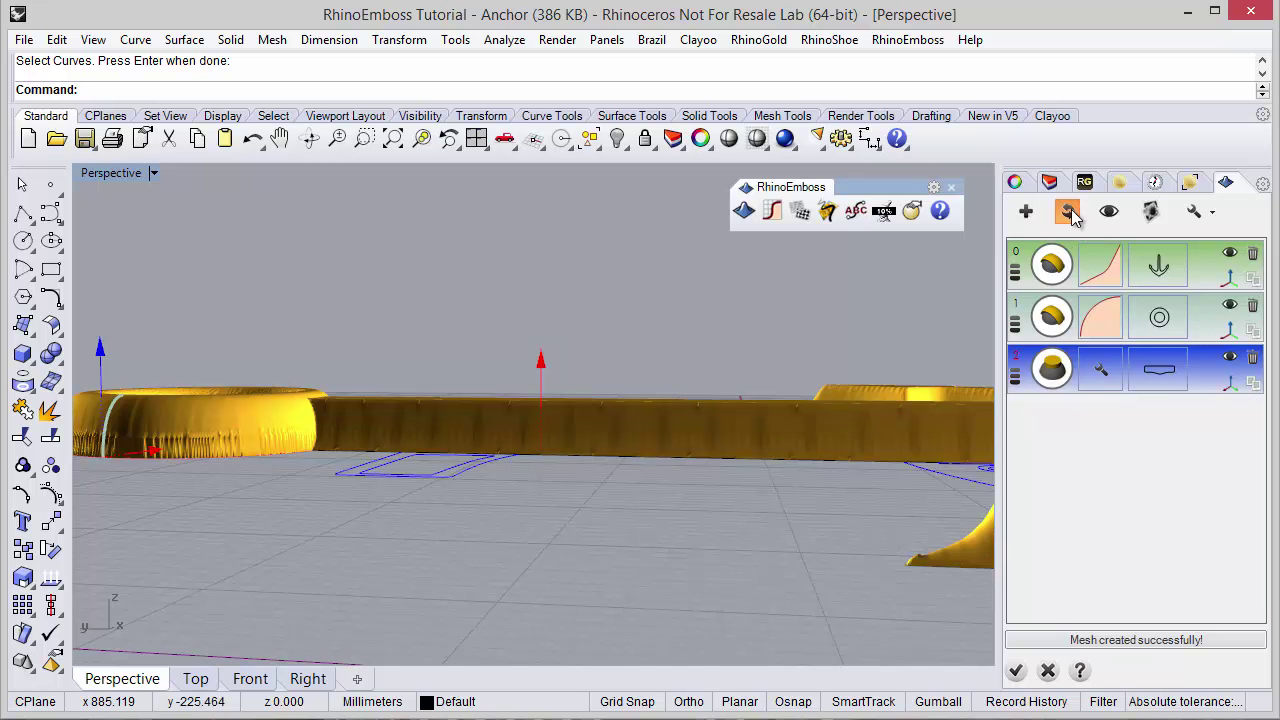
pyautogui.click(1068, 211)
pyautogui.moveTo(777, 358); pyautogui.dragTo(576, 473, button='right')
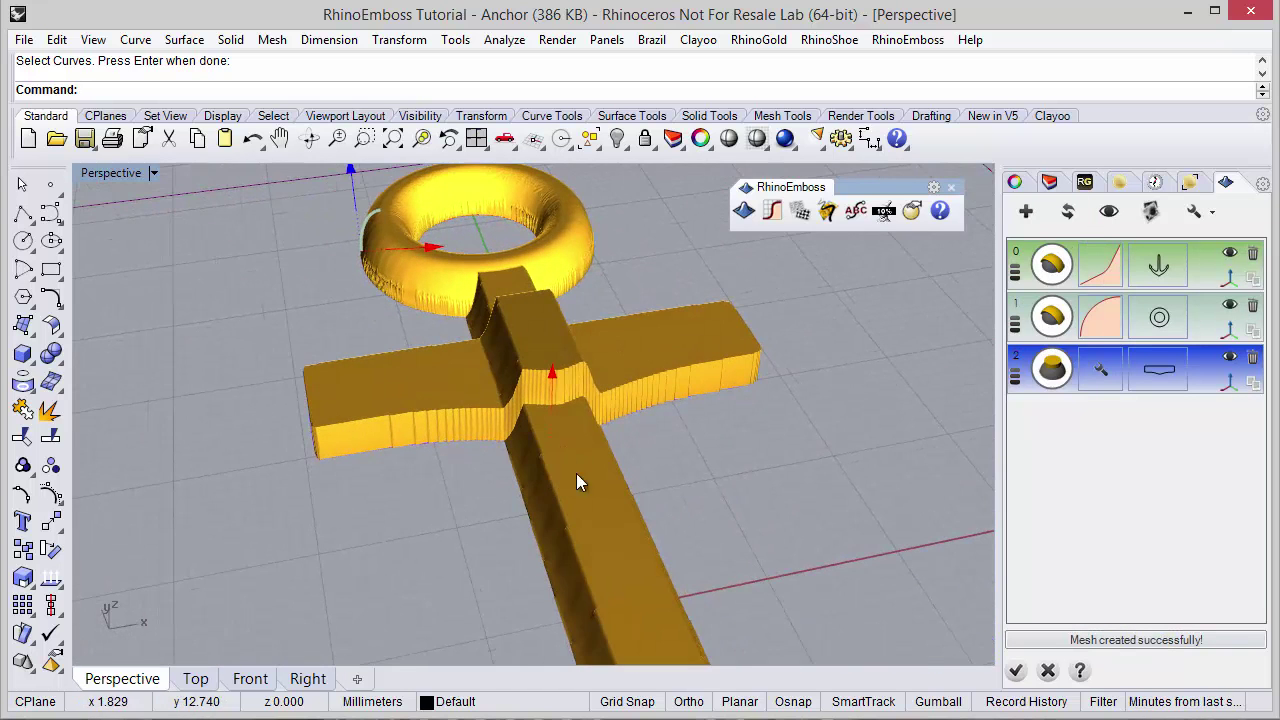
# - Set the crossbar operation's style to Highest Union, apply it and inspect where the crossbar meets the shank
pyautogui.click(1099, 386)
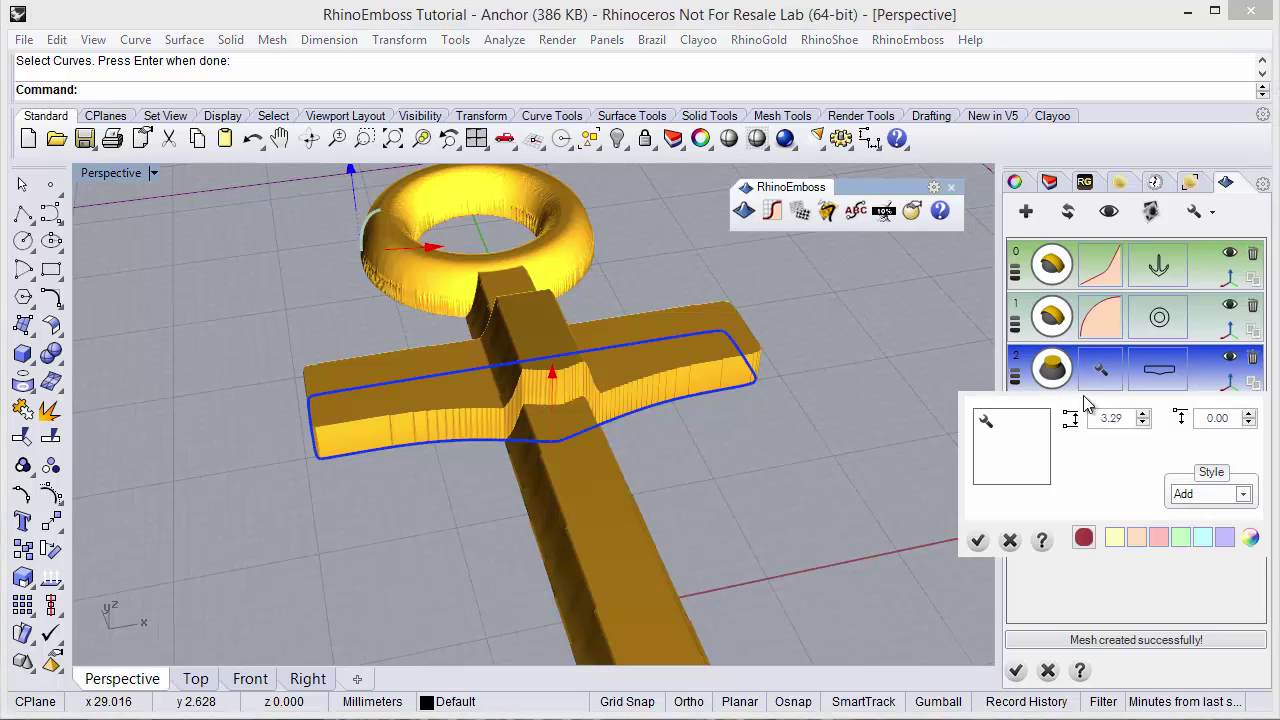
pyautogui.click(1199, 502)
pyautogui.click(1190, 544)
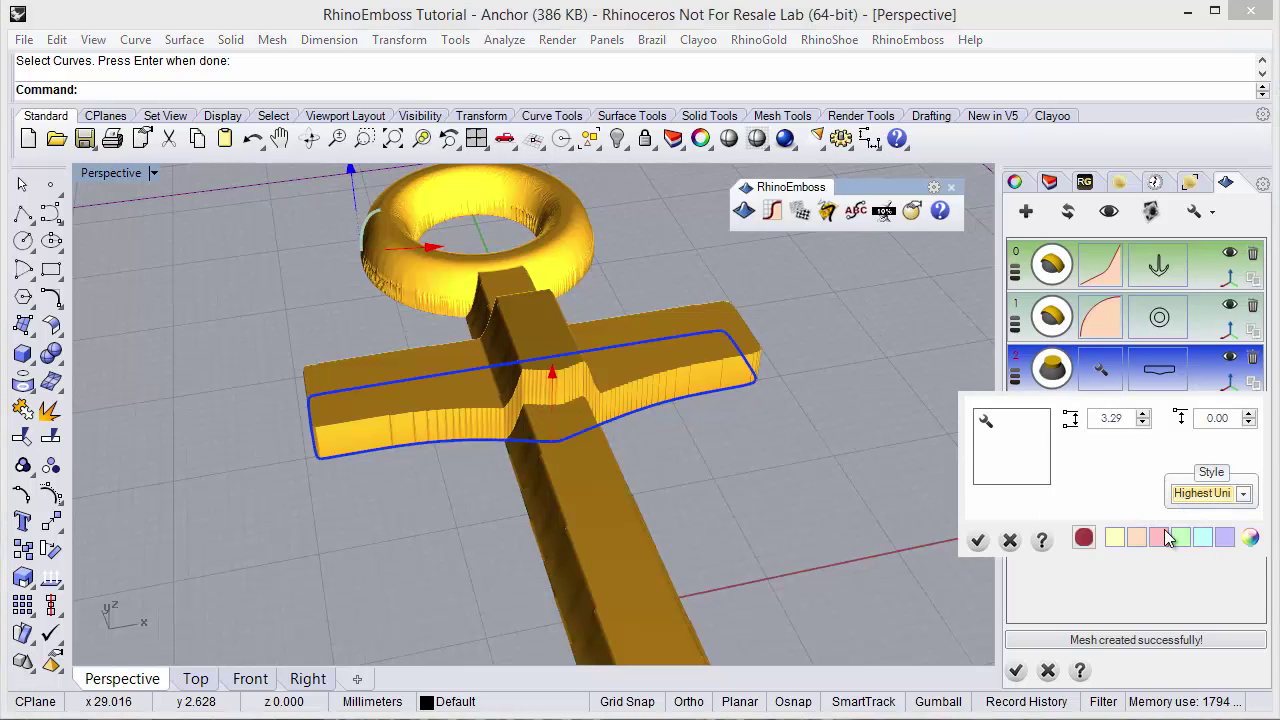
pyautogui.click(980, 540)
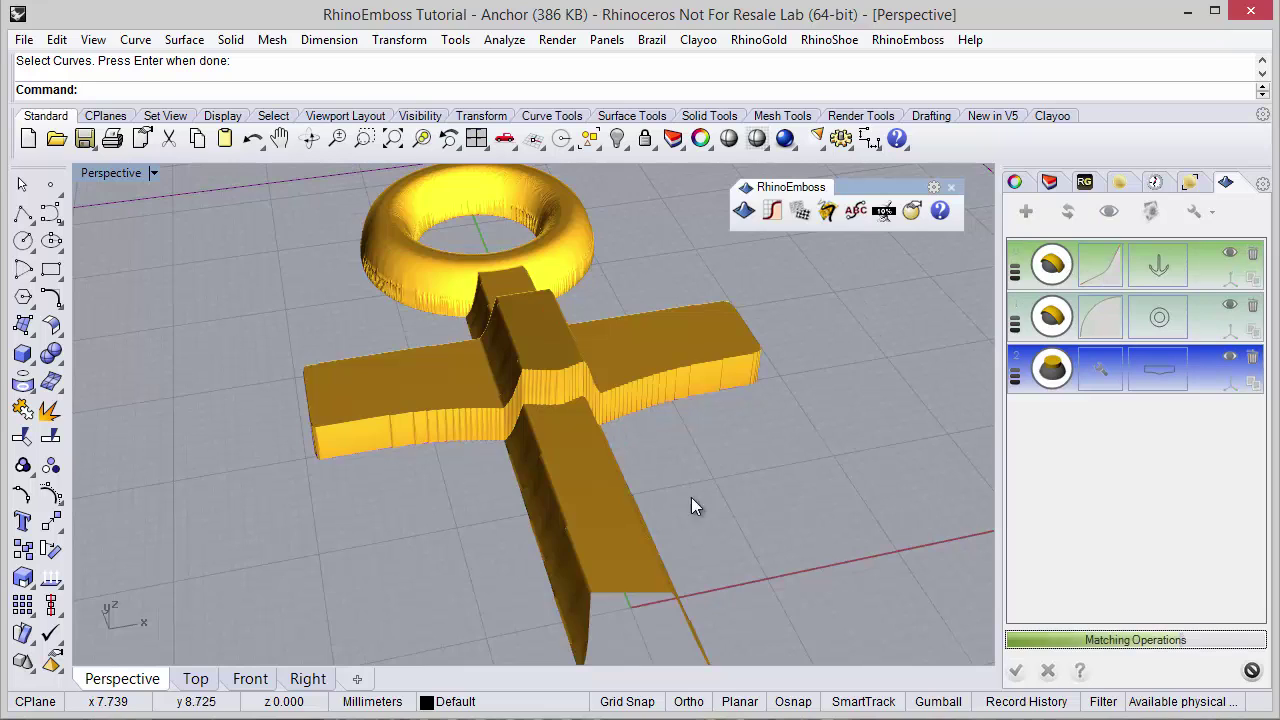
pyautogui.moveTo(654, 304); pyautogui.dragTo(641, 382, button='right')
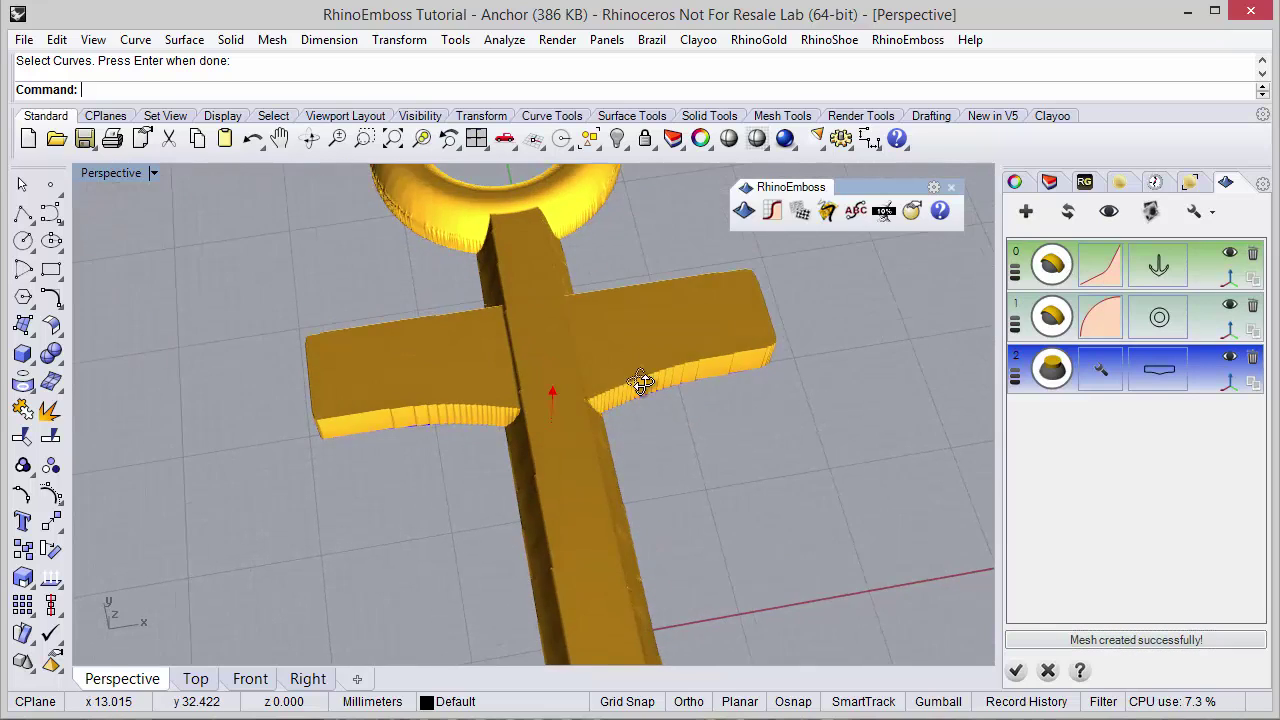
pyautogui.scroll(-5, 641, 384)
pyautogui.moveTo(624, 508); pyautogui.dragTo(702, 456, button='right')
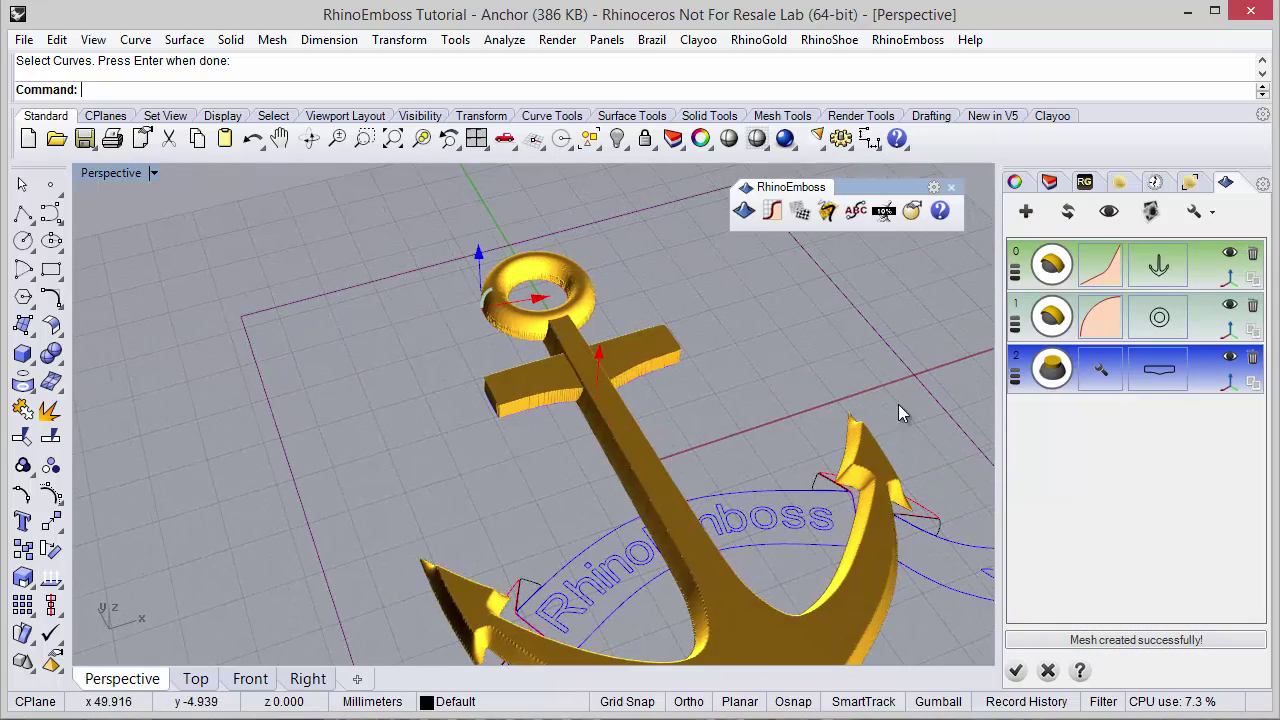
# - Add a fourth flat-topped operation and assign the two inner outlines on the crossbar's arms to it
pyautogui.click(1025, 211)
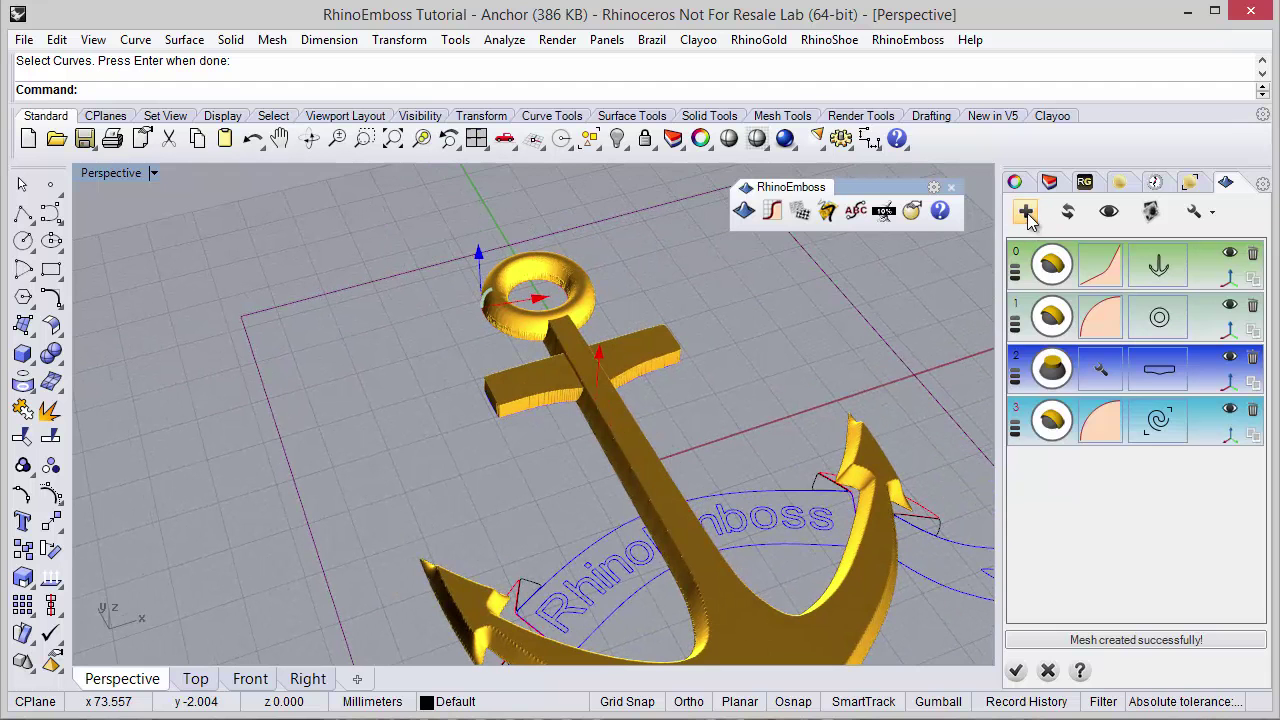
pyautogui.click(1058, 427)
pyautogui.click(1095, 372)
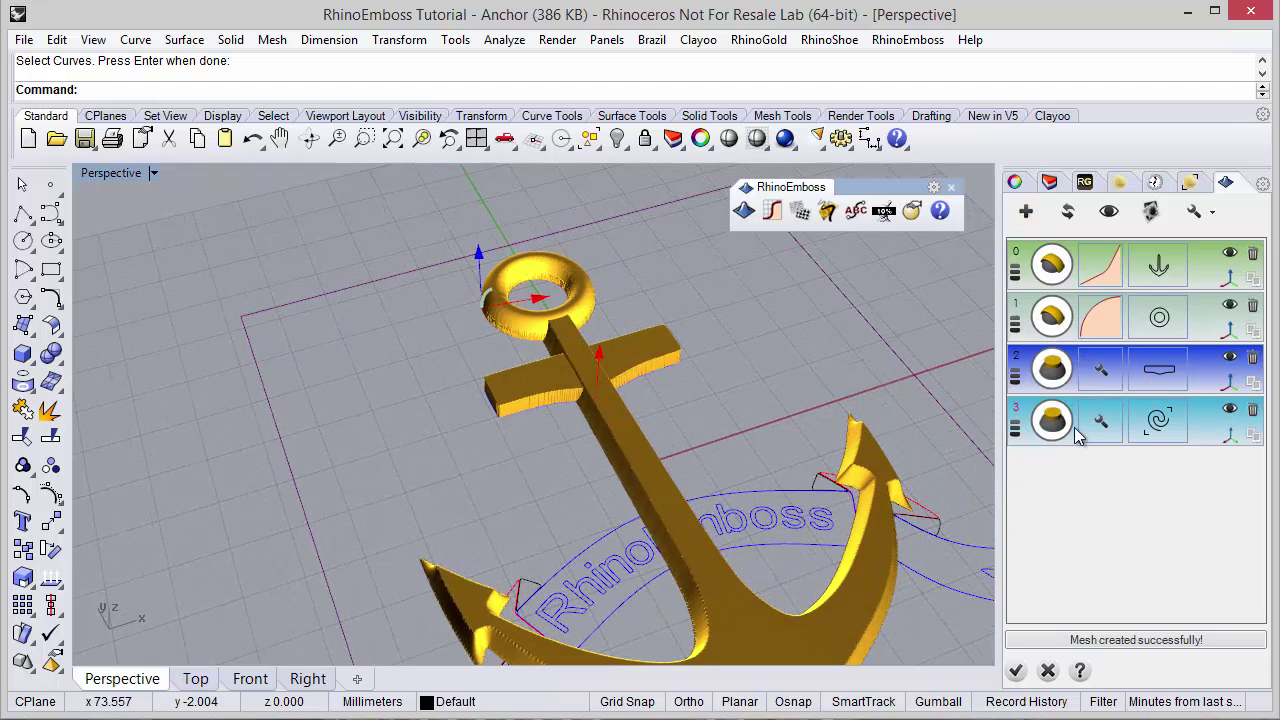
pyautogui.click(1155, 430)
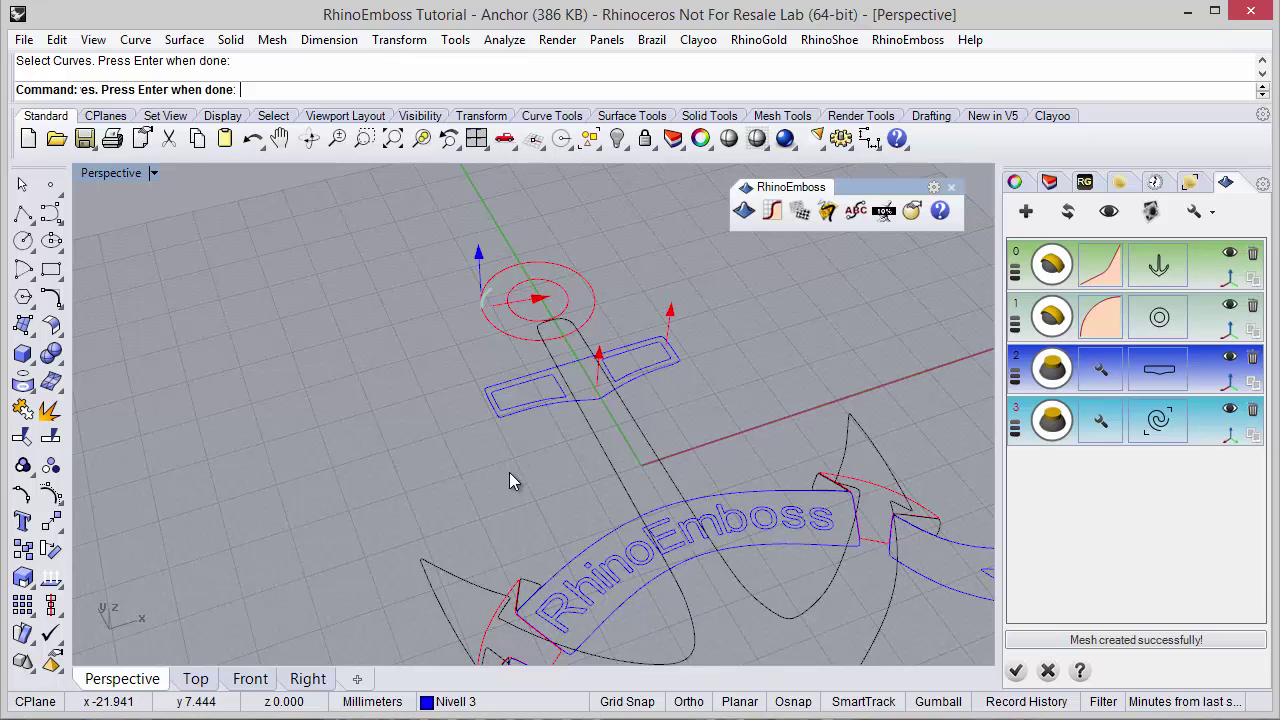
pyautogui.press('Return')
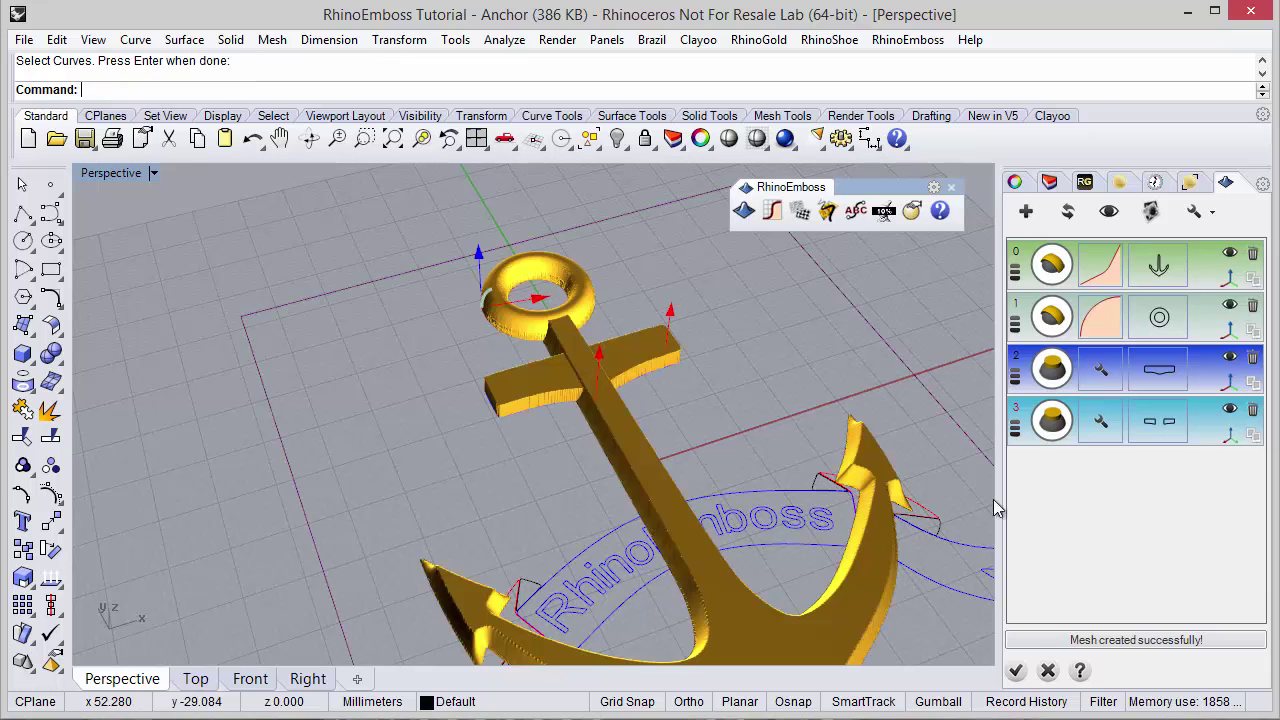
# - Set the inner outlines' height to 0.50 mm with the Subtract style and recalculate the relief mesh
pyautogui.click(1097, 424)
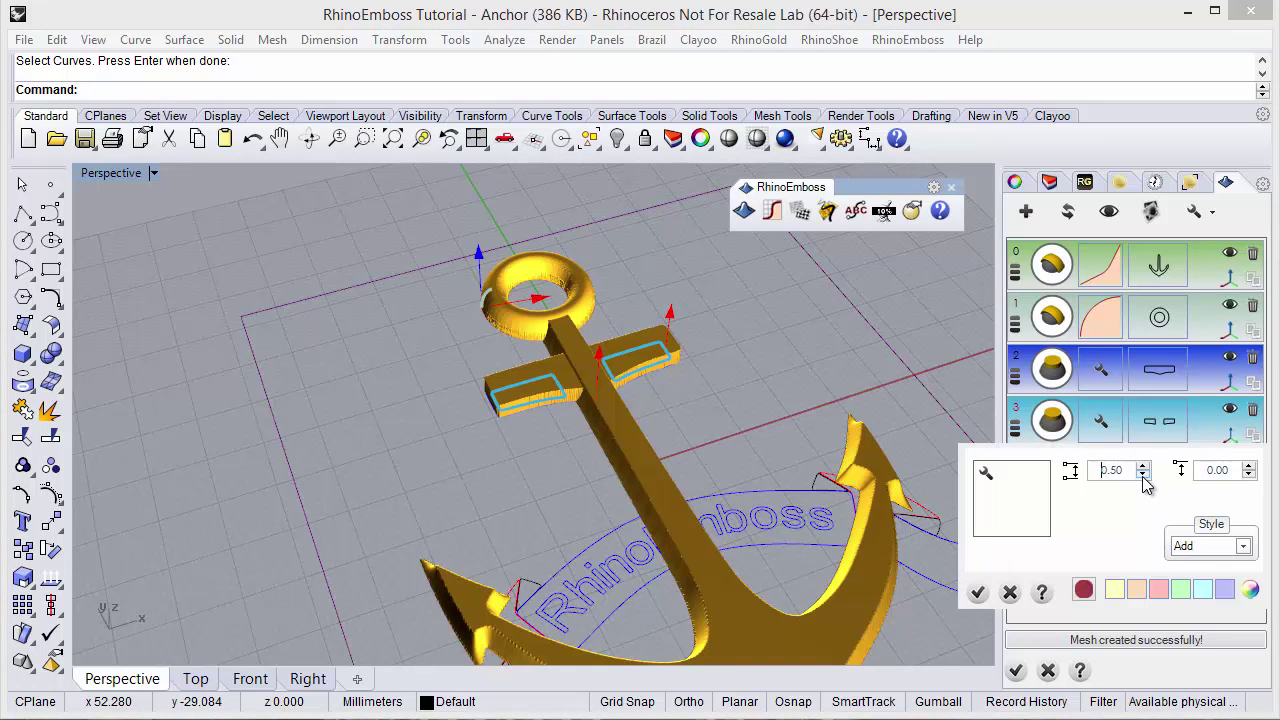
pyautogui.click(1194, 546)
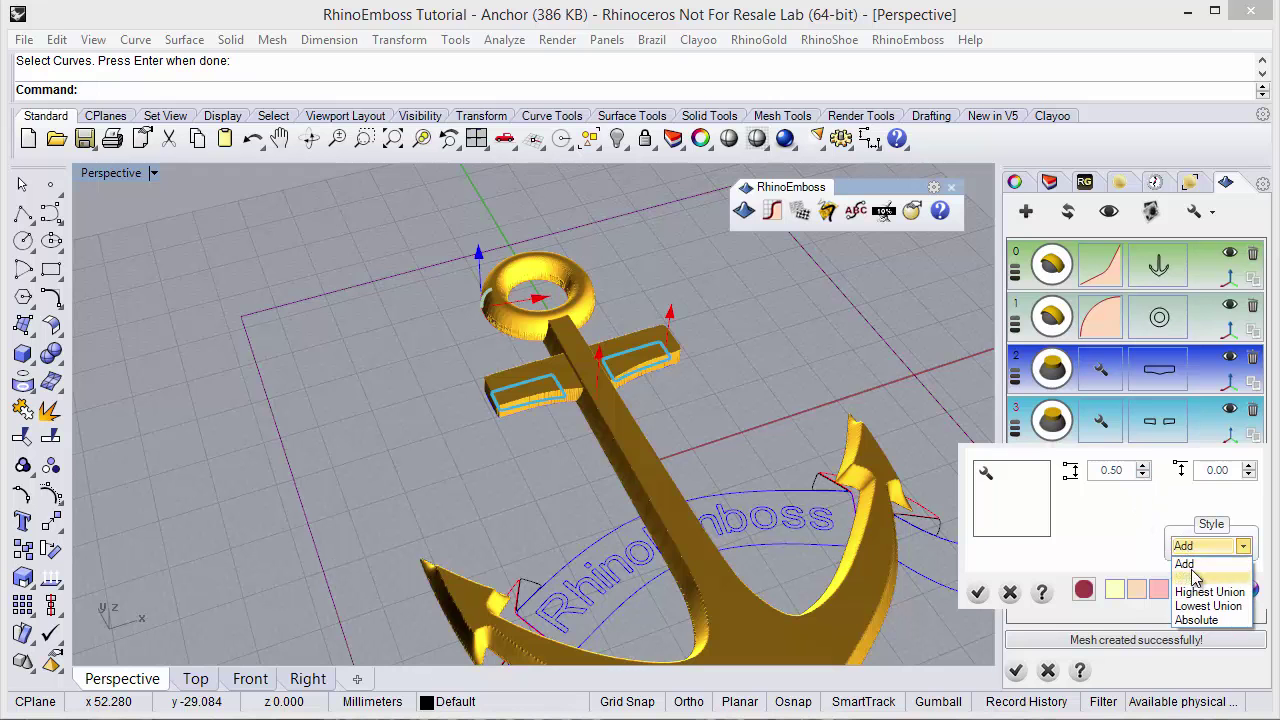
pyautogui.click(1197, 580)
pyautogui.click(978, 592)
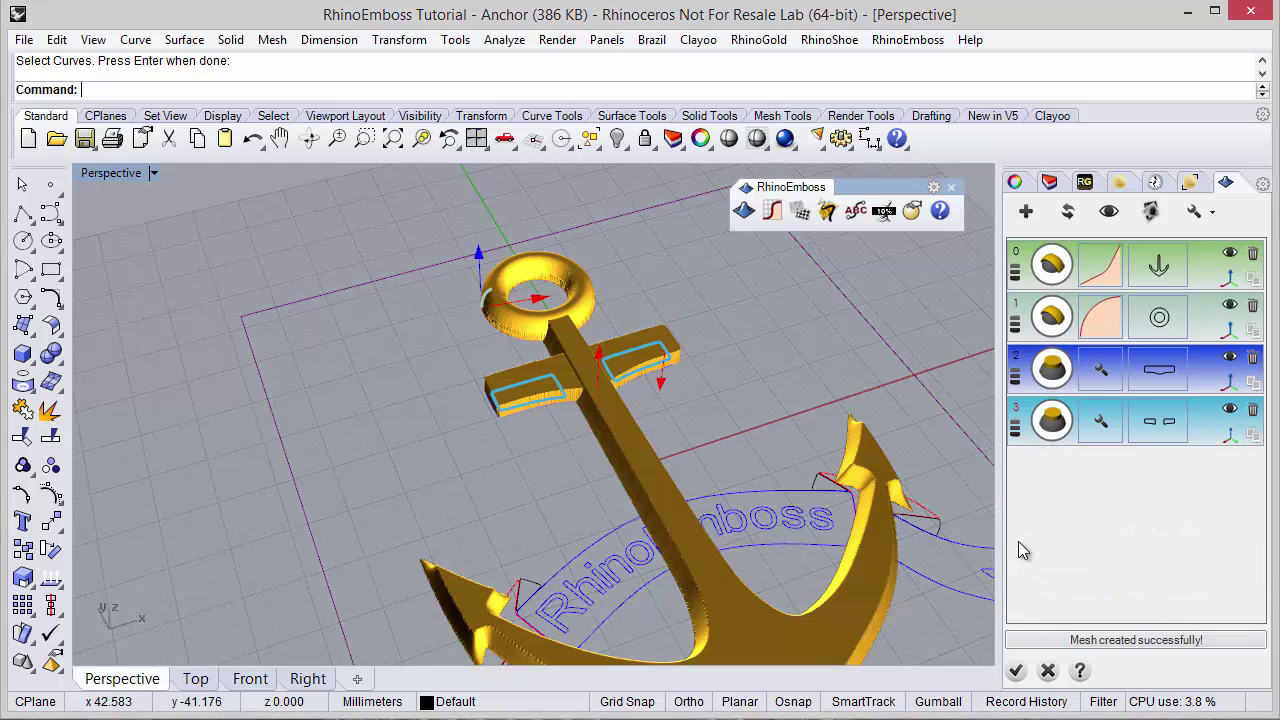
pyautogui.click(1067, 211)
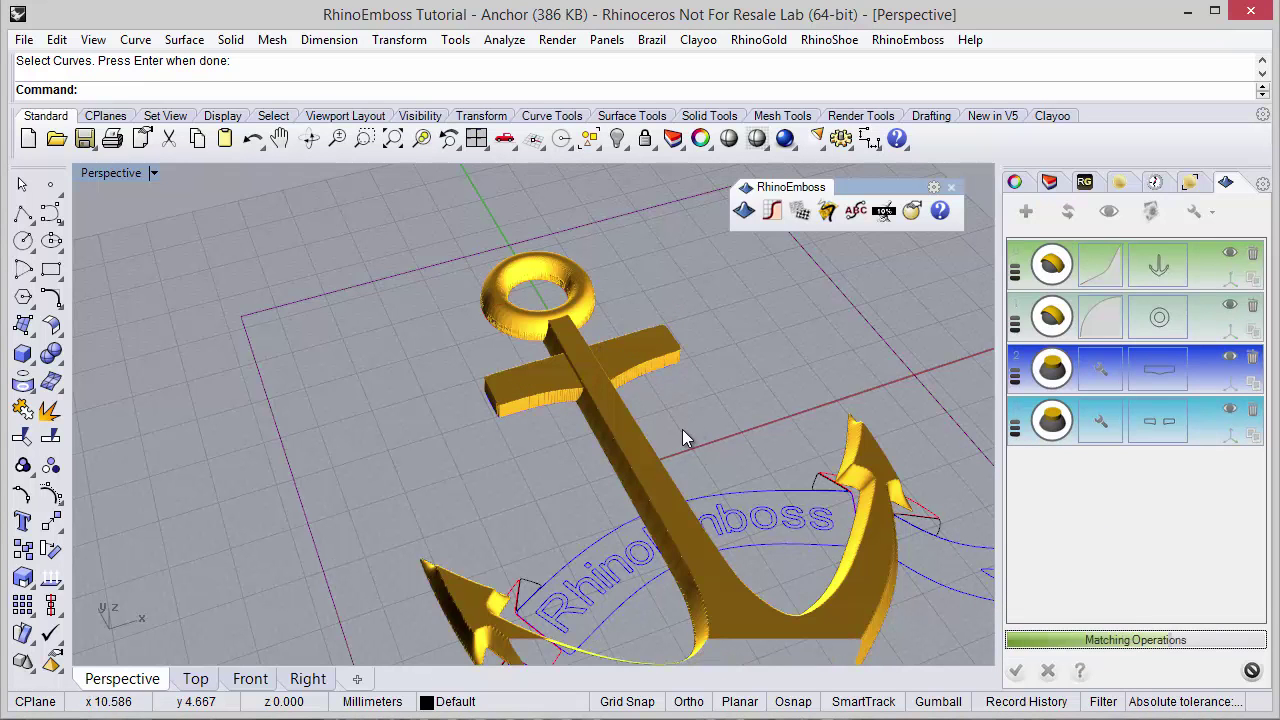
pyautogui.moveTo(688, 443); pyautogui.dragTo(563, 369, button='right')
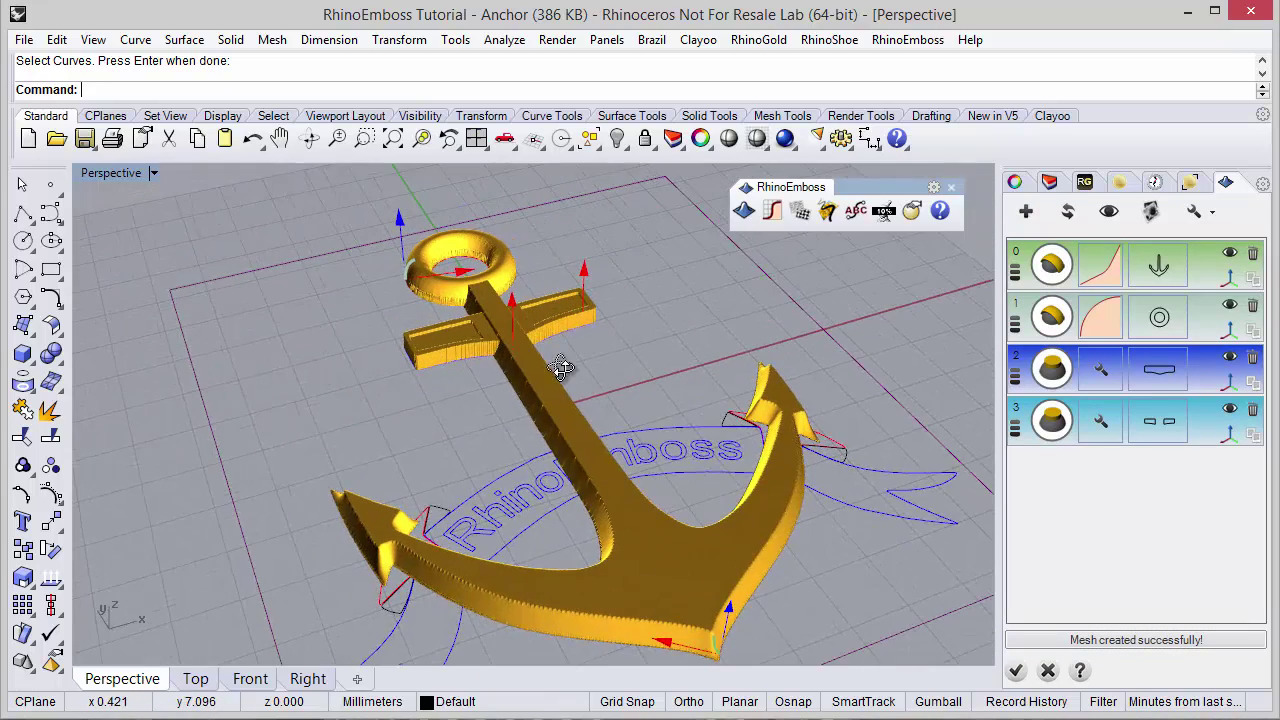
# - Hide the operations' manipulators in the viewport and unhide the curved banner surface above the anchor
pyautogui.click(1230, 338)
pyautogui.moveTo(734, 391); pyautogui.dragTo(558, 397, button='right')
pyautogui.scroll(-5, 583, 360)
pyautogui.scroll(4, 573, 417)
pyautogui.rightClick(617, 138)
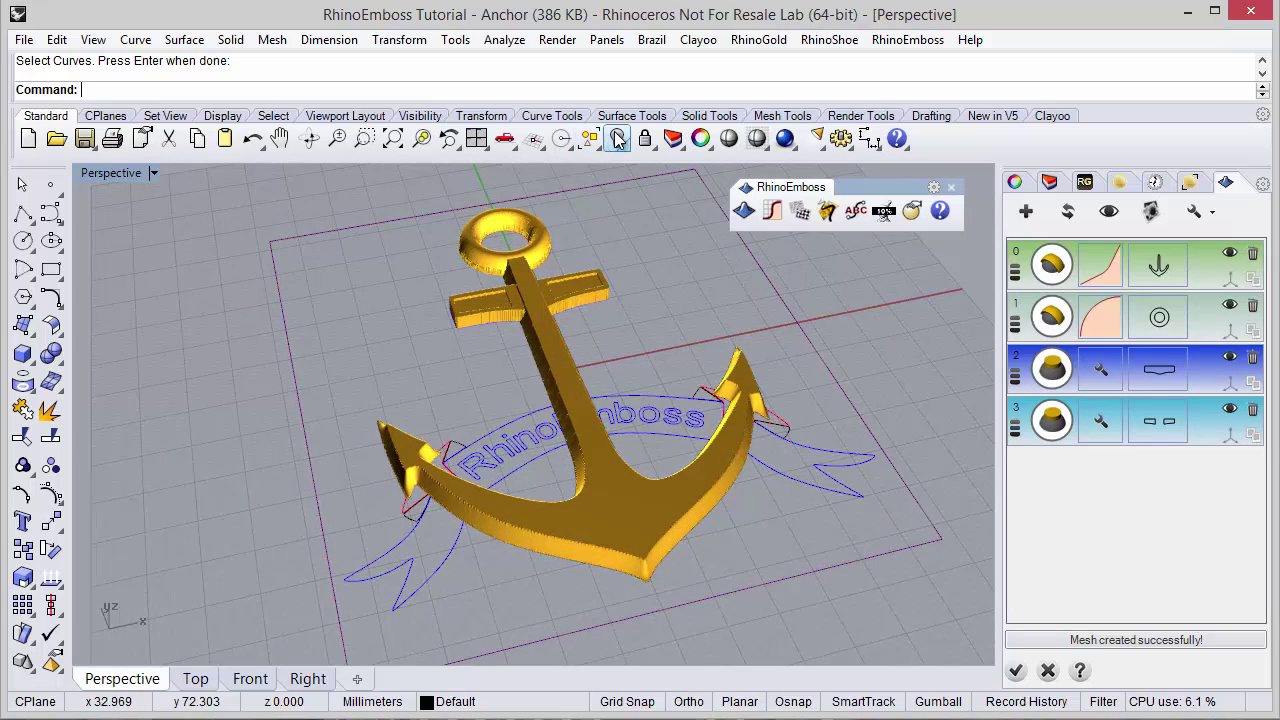
pyautogui.moveTo(641, 355); pyautogui.dragTo(654, 429, button='right')
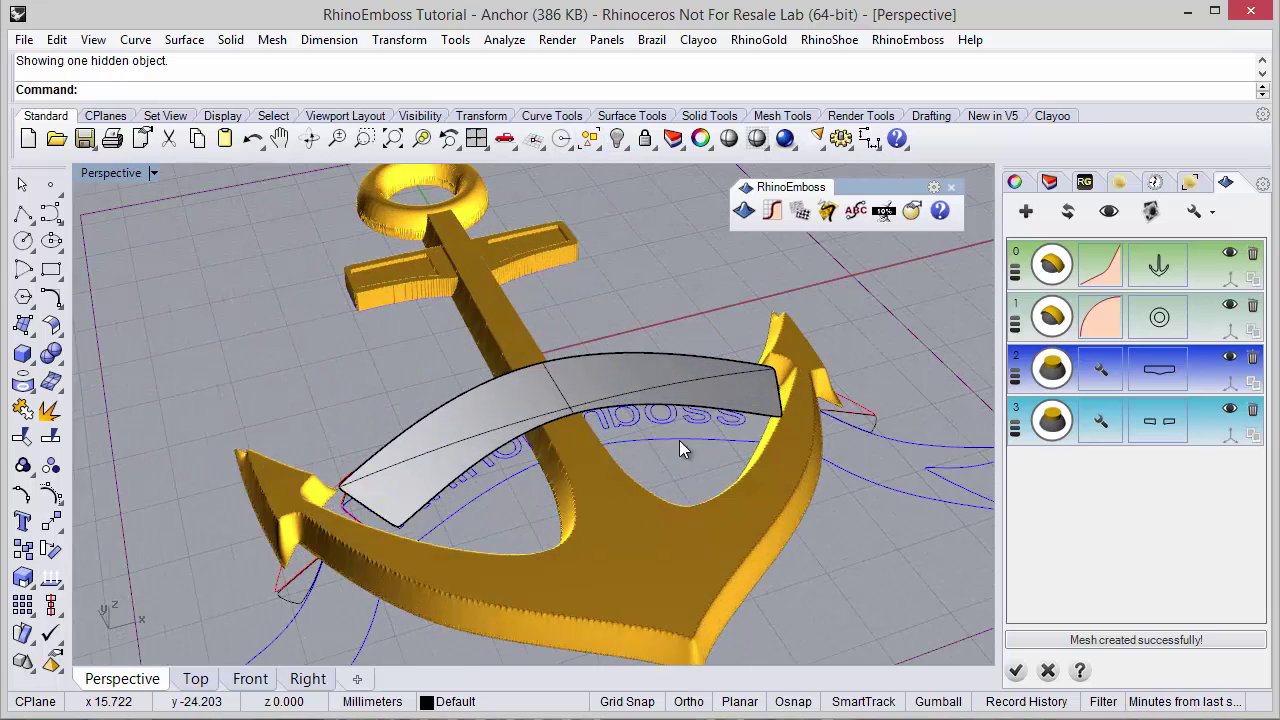
pyautogui.moveTo(508, 499); pyautogui.dragTo(531, 463, button='right')
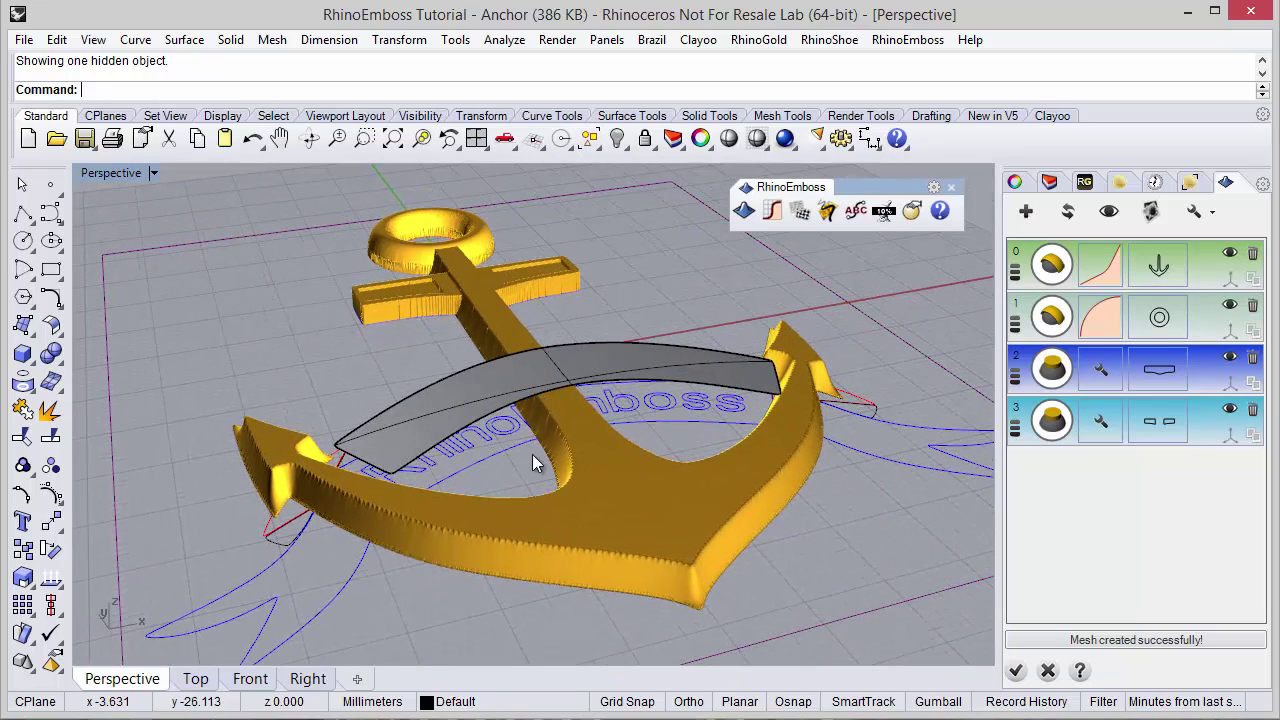
# - Add a fifth operation of the type that embosses 3D objects and assign the curved banner surface to it
pyautogui.click(1024, 212)
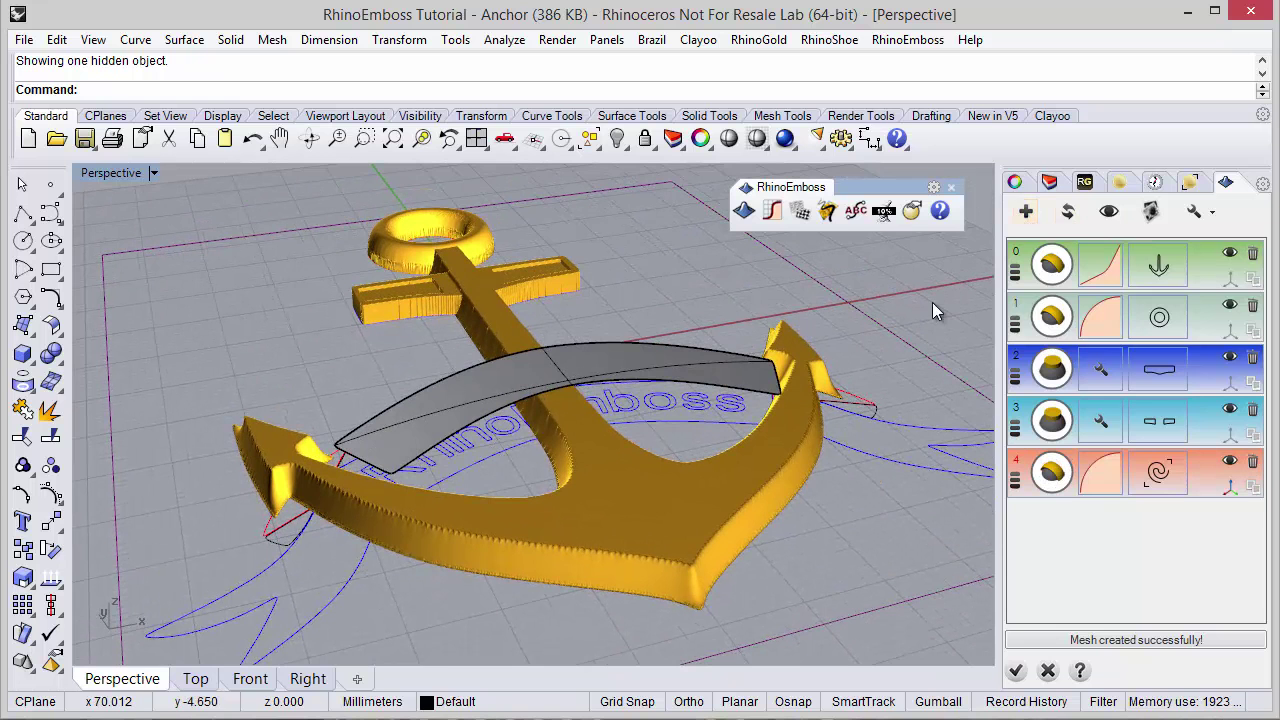
pyautogui.click(1050, 482)
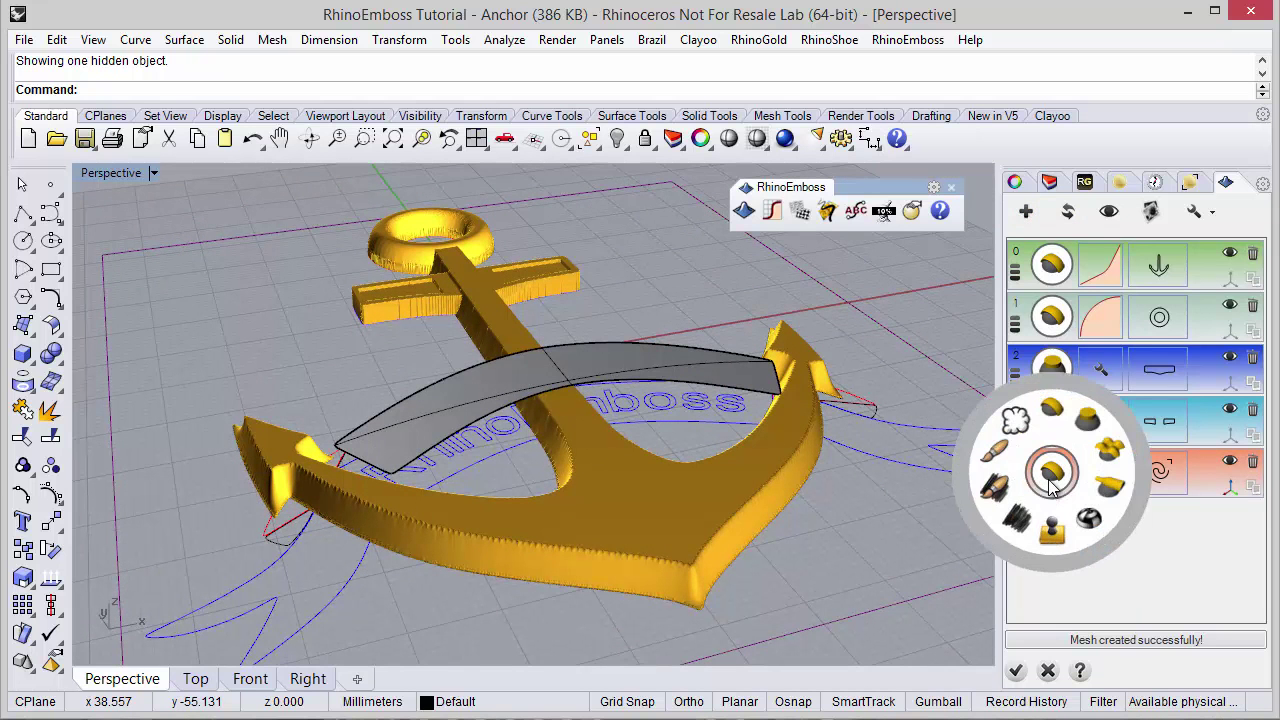
pyautogui.click(1110, 458)
pyautogui.click(1158, 472)
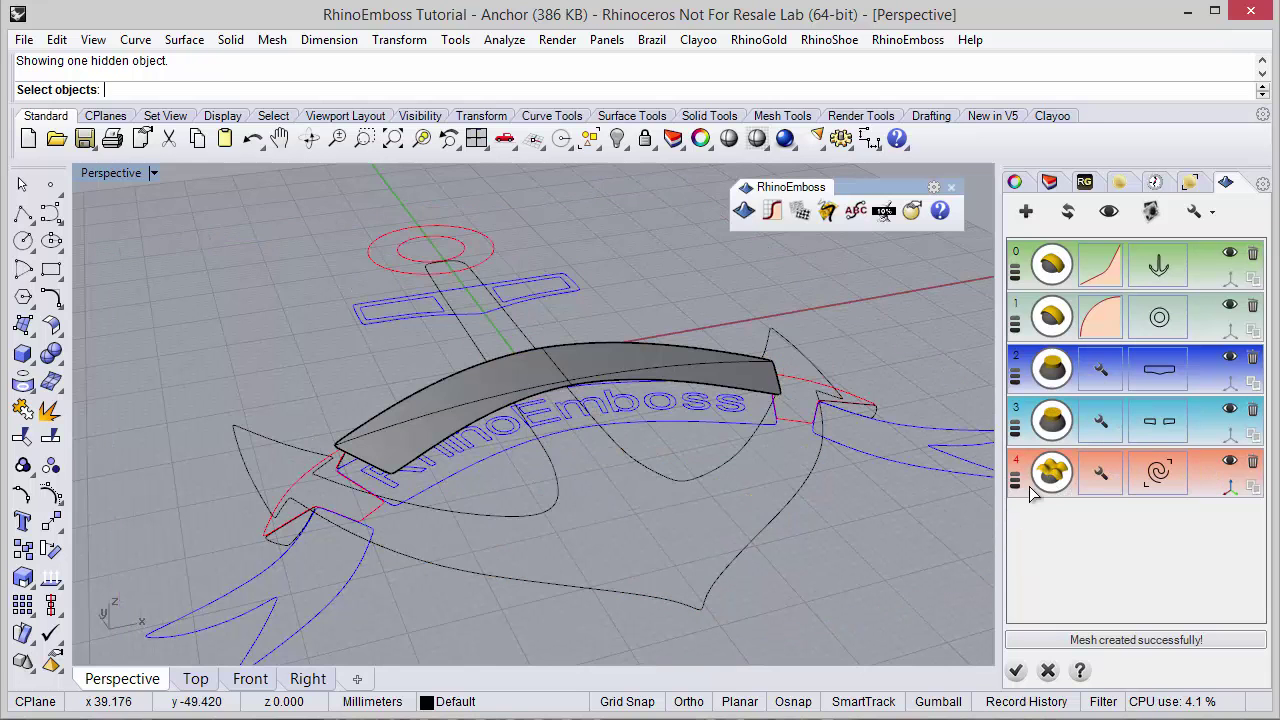
pyautogui.click(456, 402)
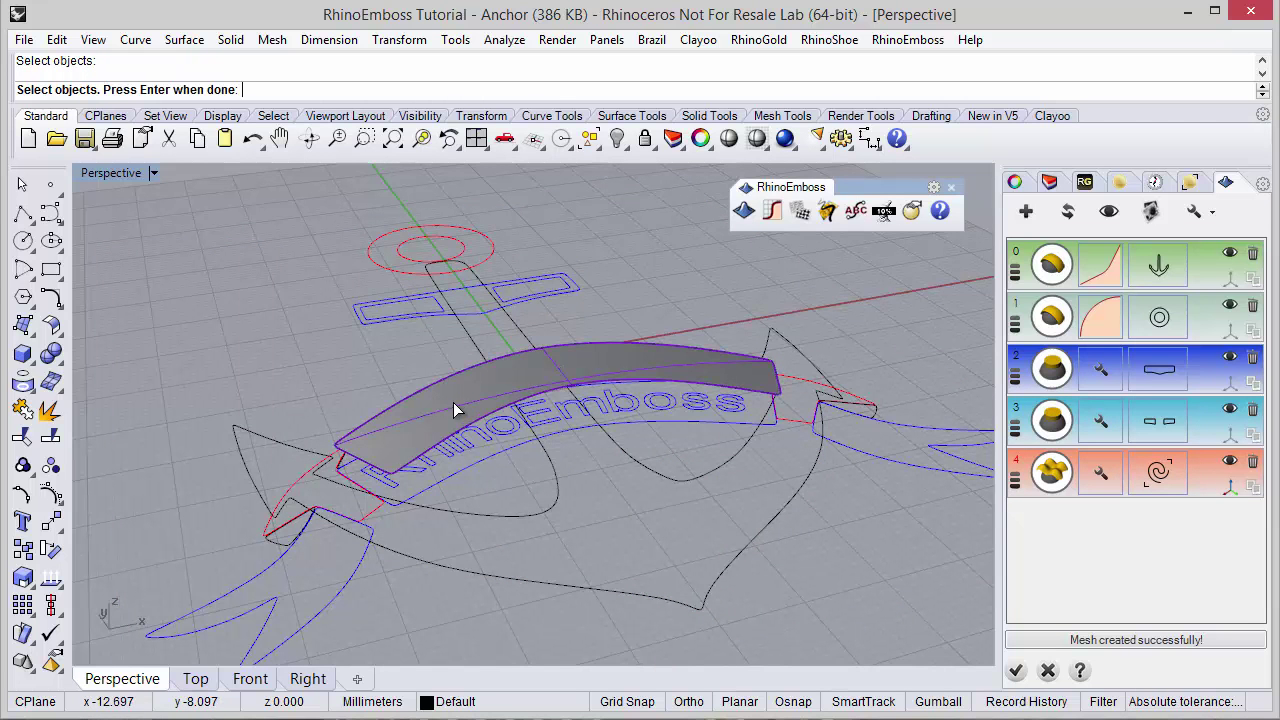
pyautogui.rightClick(358, 378)
pyautogui.moveTo(577, 447); pyautogui.dragTo(584, 473, button='right')
pyautogui.scroll(-4, 586, 524)
pyautogui.scroll(3, 617, 368)
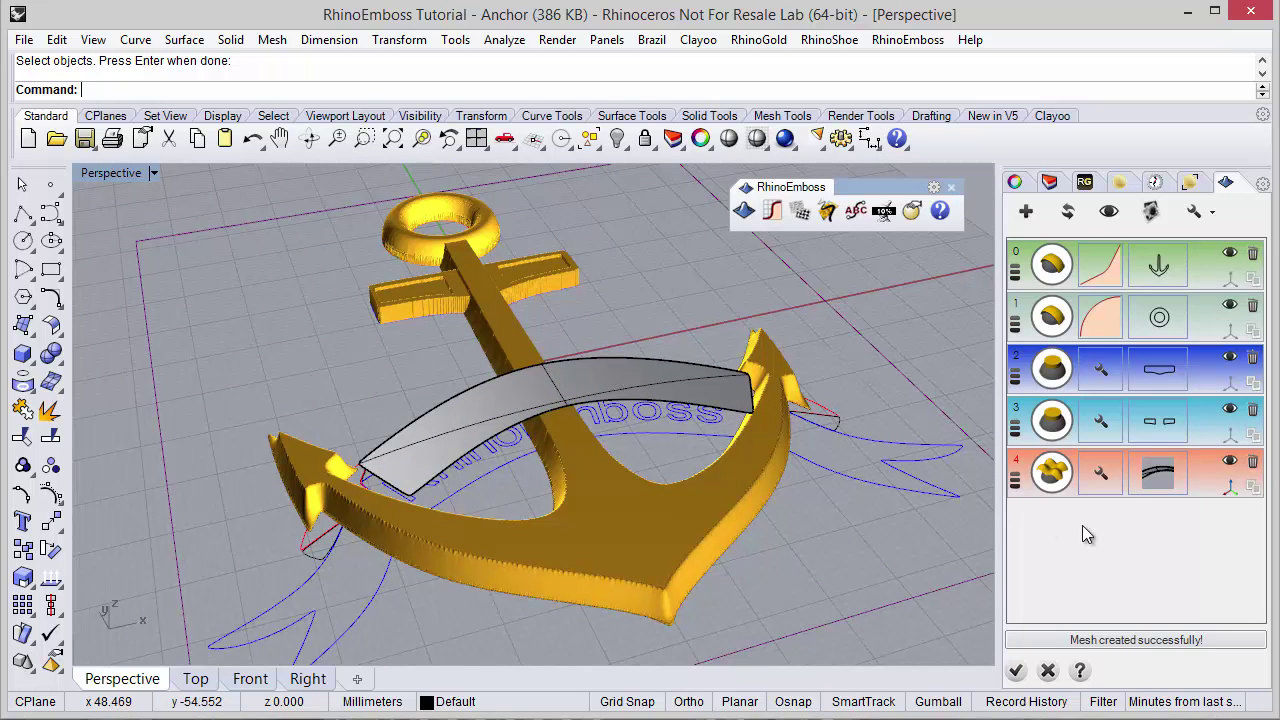
# - Recalculate the relief mesh with the curved banner included and hide the banner's source surface
pyautogui.click(1067, 214)
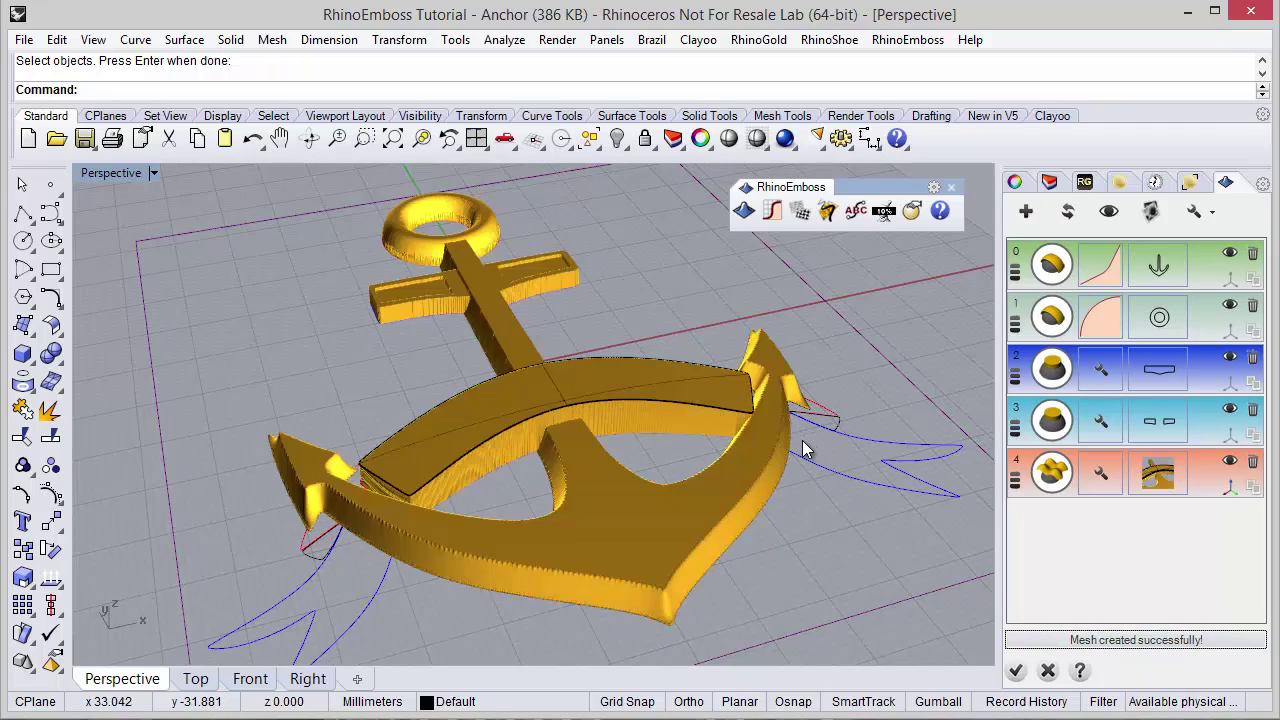
pyautogui.moveTo(611, 494); pyautogui.dragTo(489, 521, button='right')
pyautogui.click(539, 363)
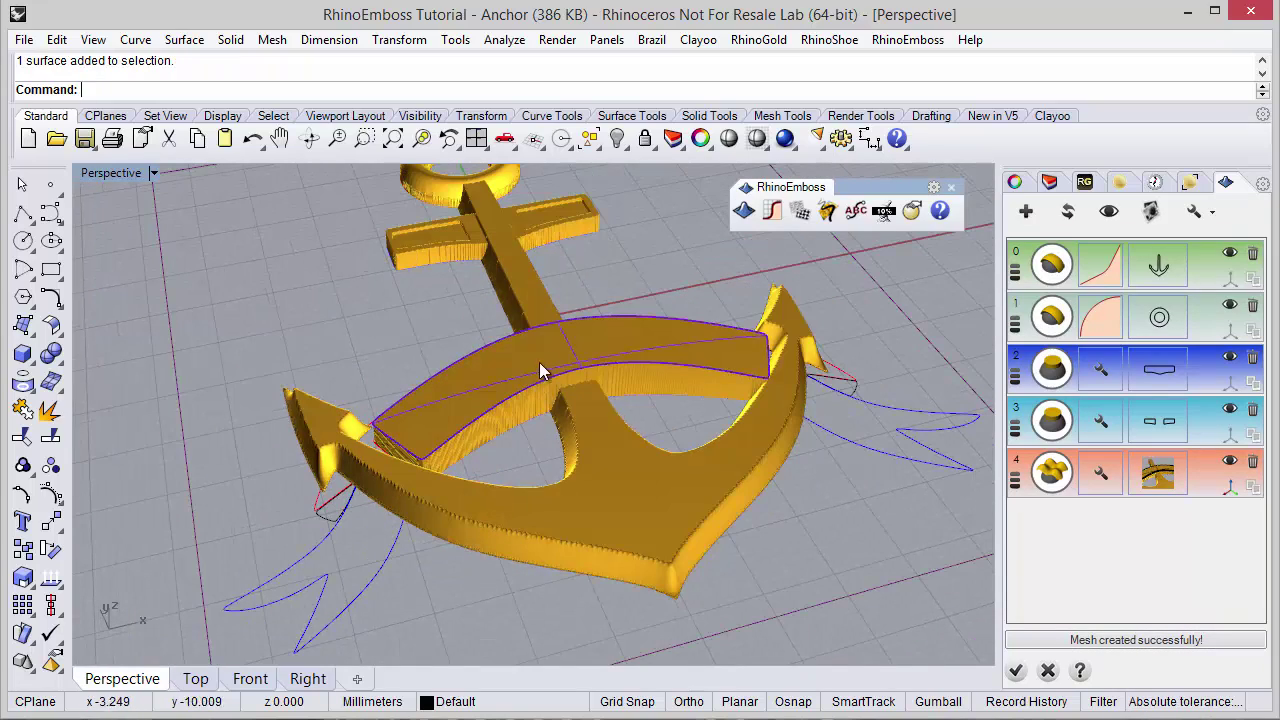
pyautogui.click(617, 143)
pyautogui.moveTo(680, 300); pyautogui.dragTo(610, 471, button='right')
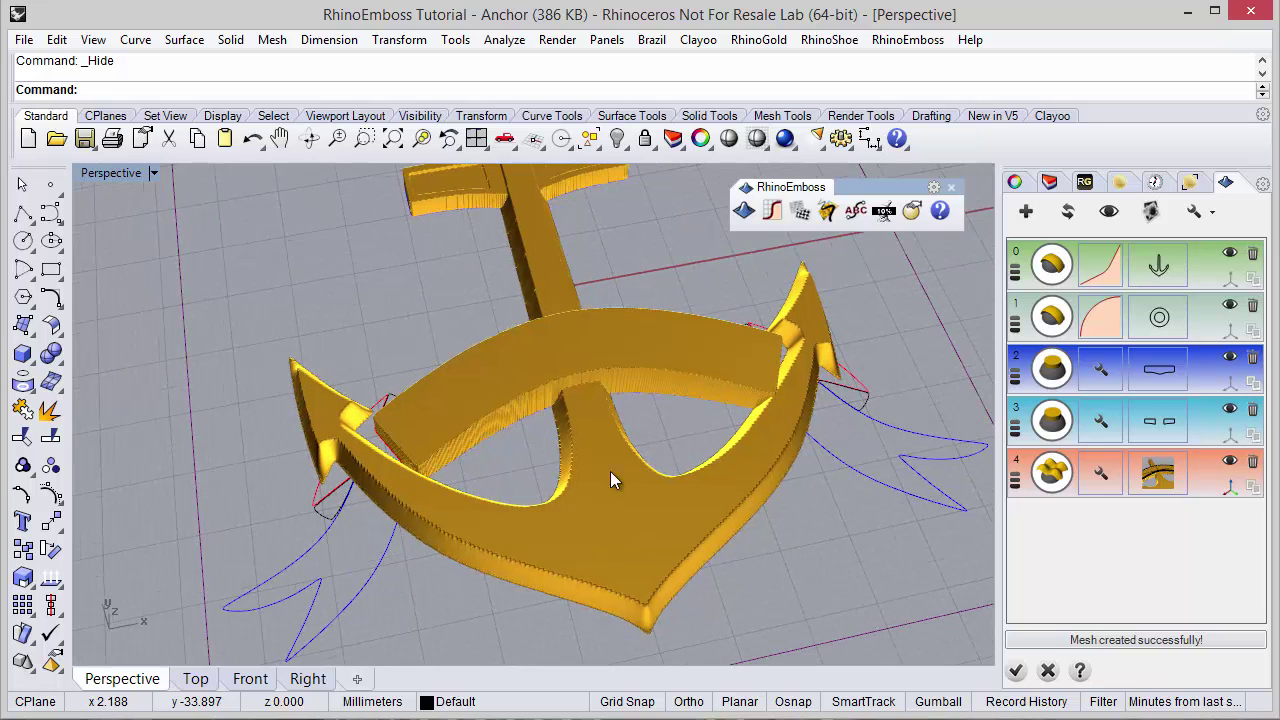
# - Add a sixth flat-topped operation and assign the four small triangular fold outlines at the banner's ends to it
pyautogui.click(1025, 211)
pyautogui.click(1066, 533)
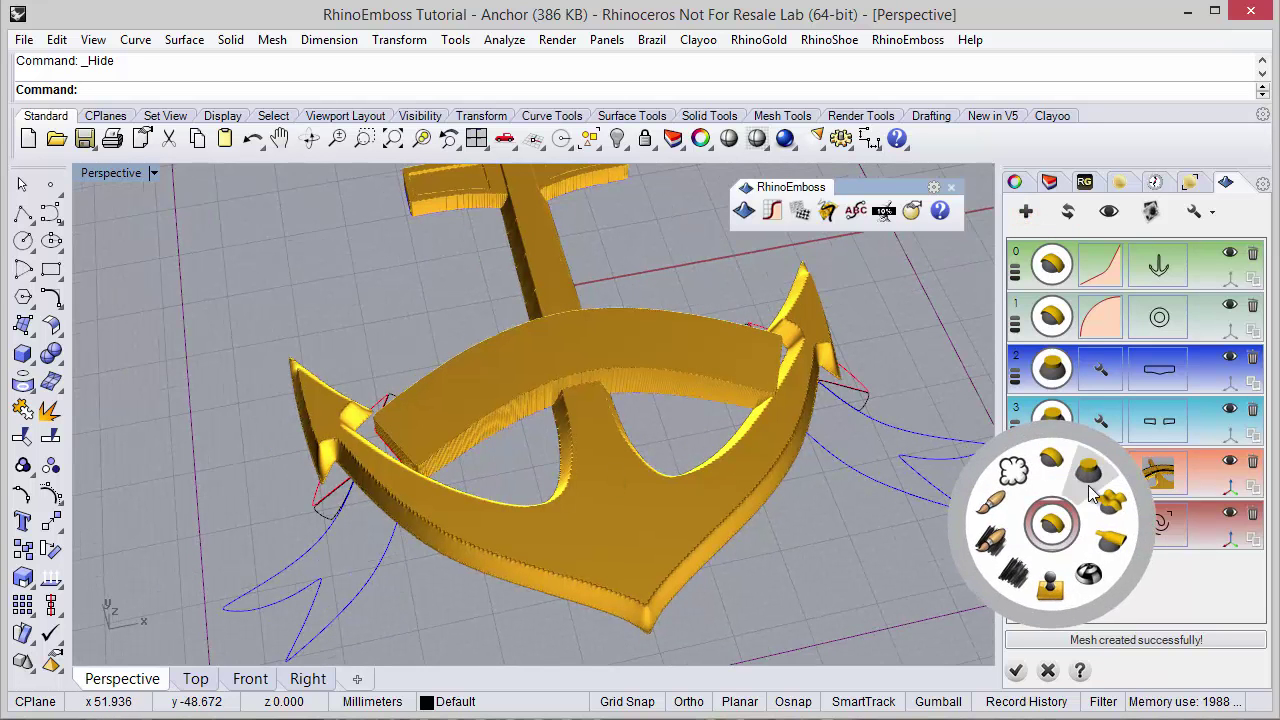
pyautogui.click(1092, 480)
pyautogui.click(1160, 530)
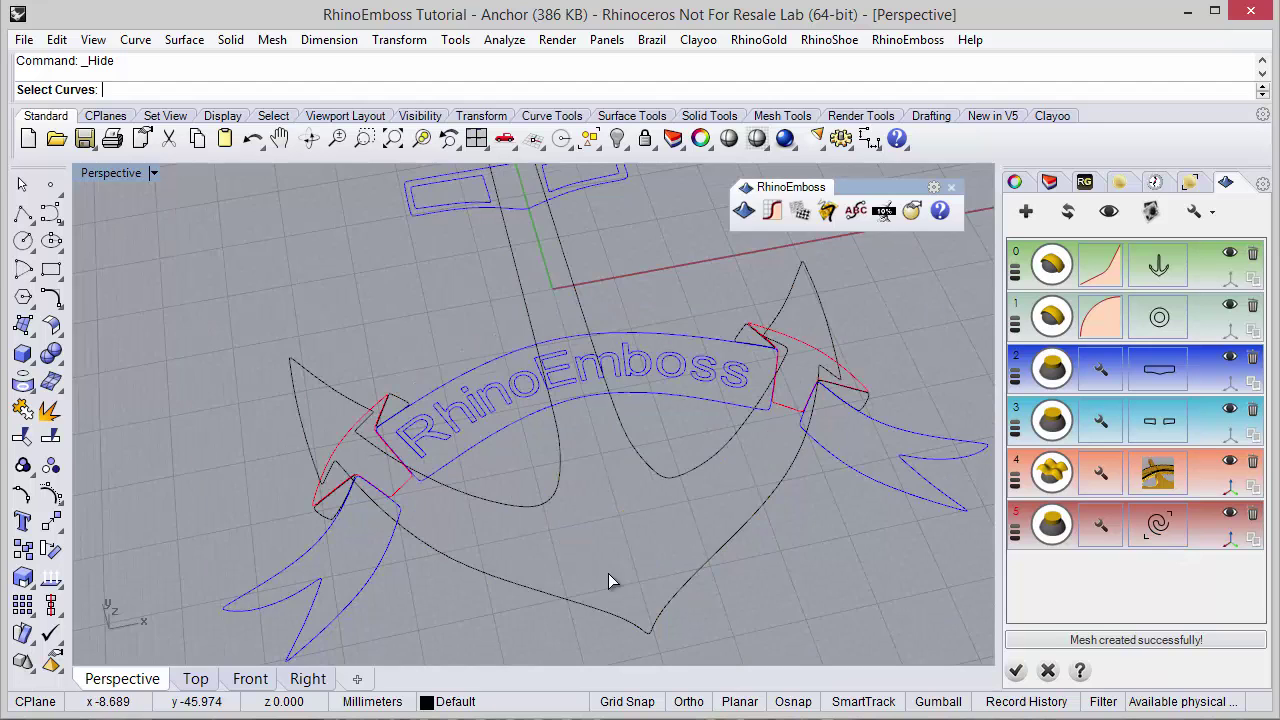
pyautogui.click(401, 391)
pyautogui.moveTo(503, 430); pyautogui.dragTo(542, 446, button='right')
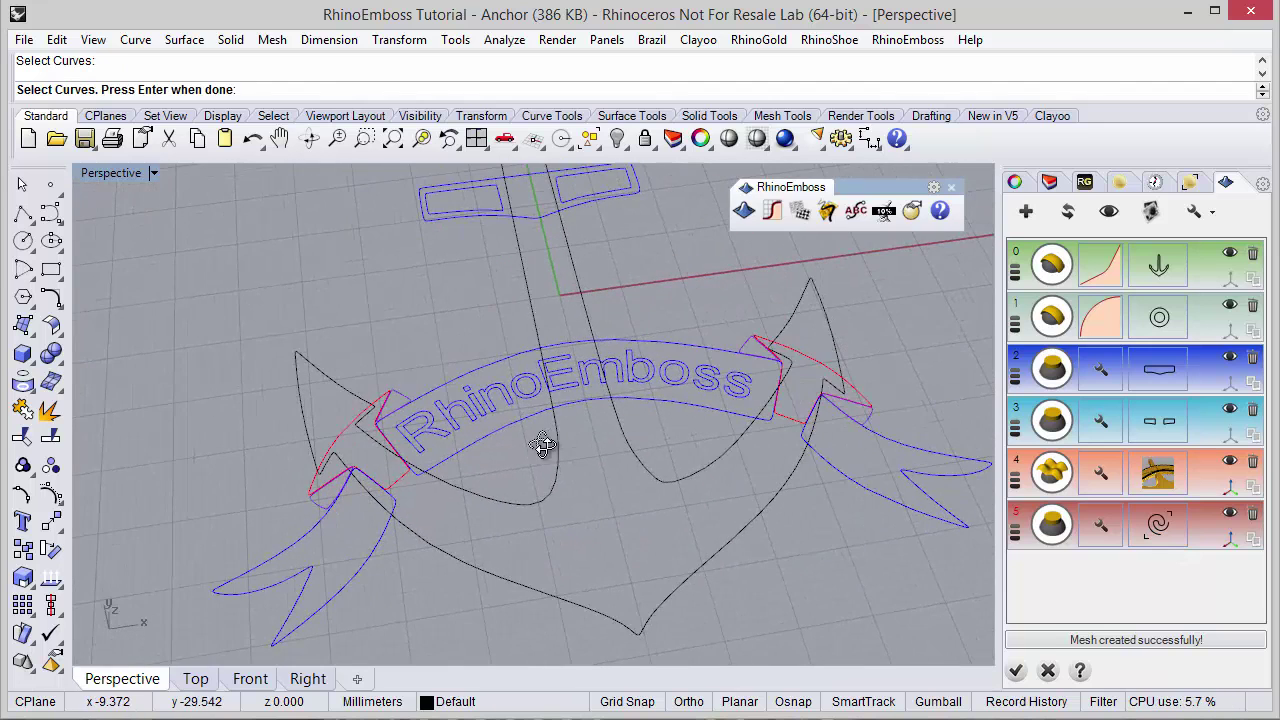
pyautogui.rightClick(565, 503)
# - Set the triangular folds' height to 2.91 mm with the Highest Union style and recalculate the relief mesh
pyautogui.moveTo(566, 514)
pyautogui.mouseDown(button='right')
pyautogui.moveTo(493, 485)
pyautogui.moveTo(491, 429)
pyautogui.moveTo(407, 381)
pyautogui.mouseUp(button='right')
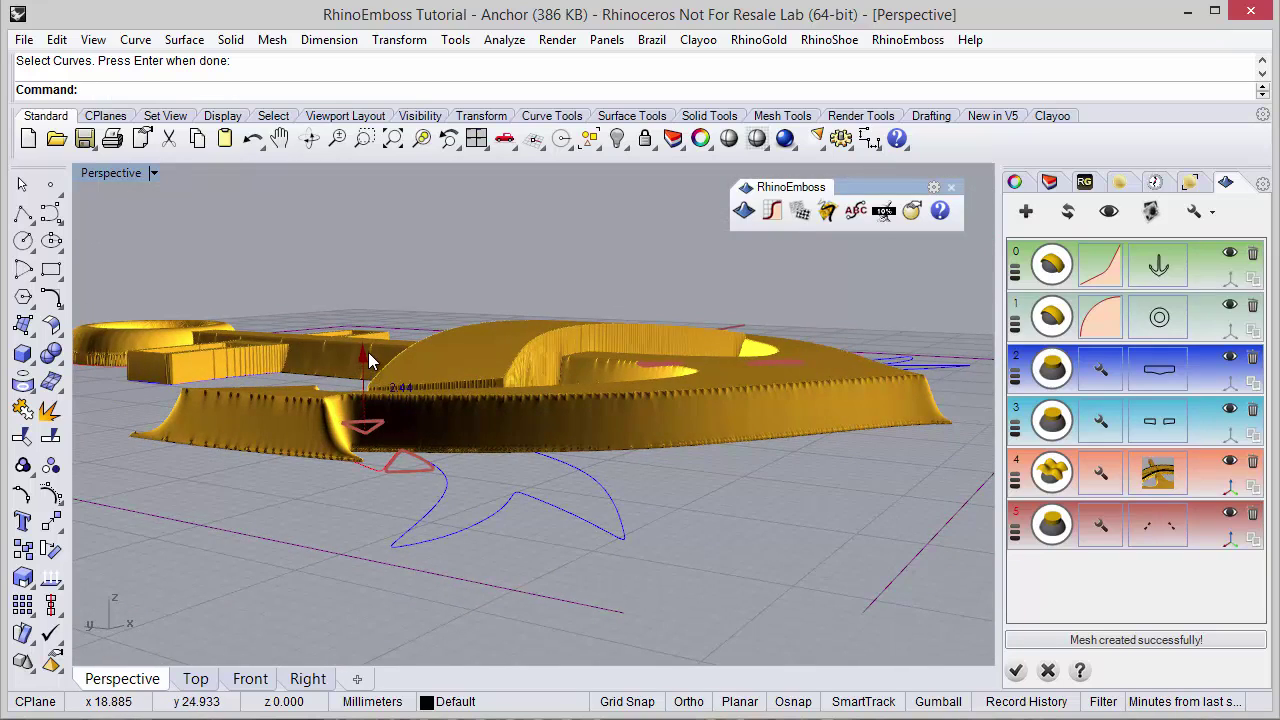
pyautogui.moveTo(537, 429); pyautogui.dragTo(449, 509, button='right')
pyautogui.click(1067, 211)
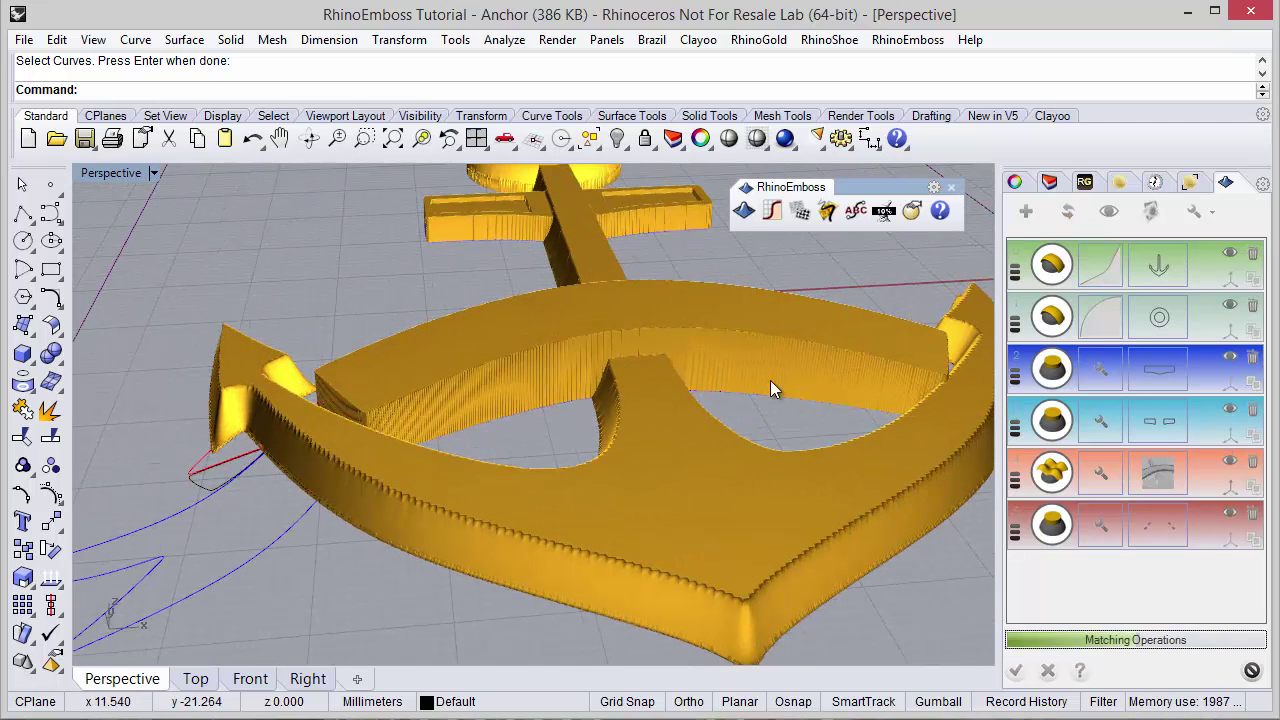
pyautogui.moveTo(714, 414); pyautogui.dragTo(676, 463, button='right')
pyautogui.click(1096, 530)
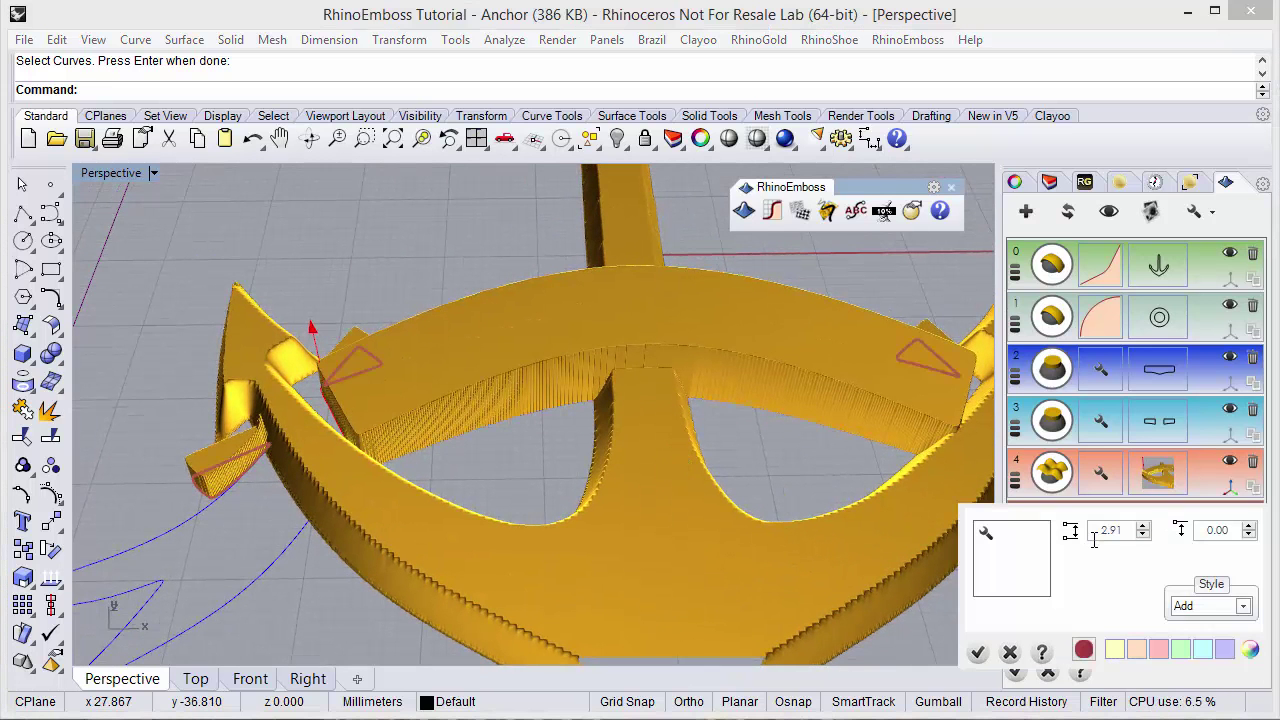
pyautogui.click(1230, 606)
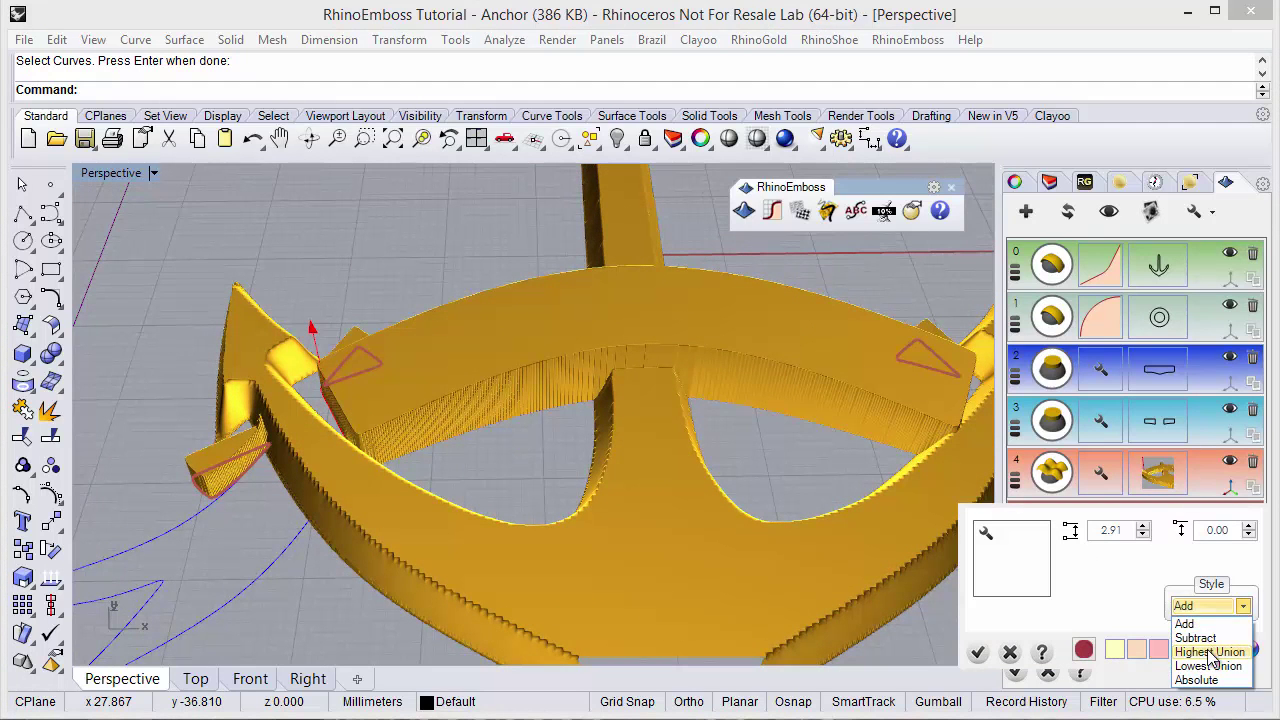
pyautogui.click(1203, 648)
pyautogui.click(978, 652)
pyautogui.moveTo(597, 431); pyautogui.dragTo(571, 443, button='right')
pyautogui.scroll(-6, 563, 461)
pyautogui.scroll(3, 659, 417)
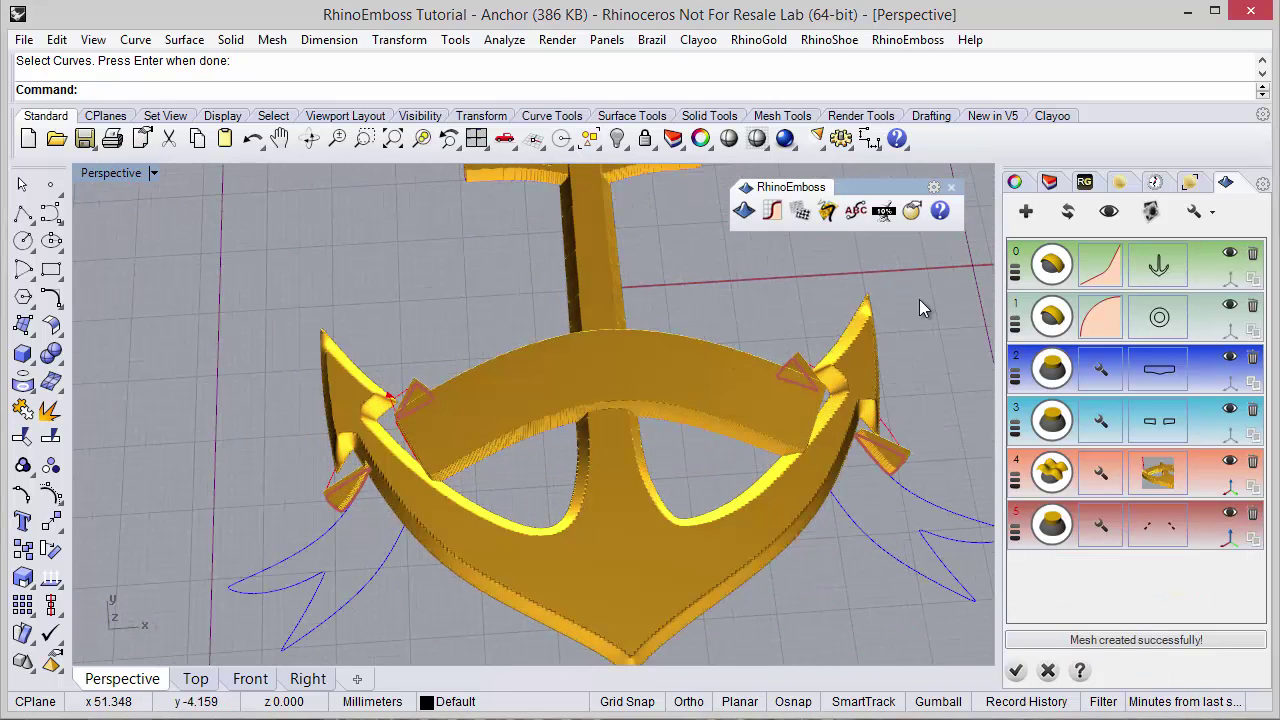
# - Add a seventh flat-topped operation and assign the two ribbon outlines linking the banner to its tails
pyautogui.click(1025, 211)
pyautogui.click(1050, 576)
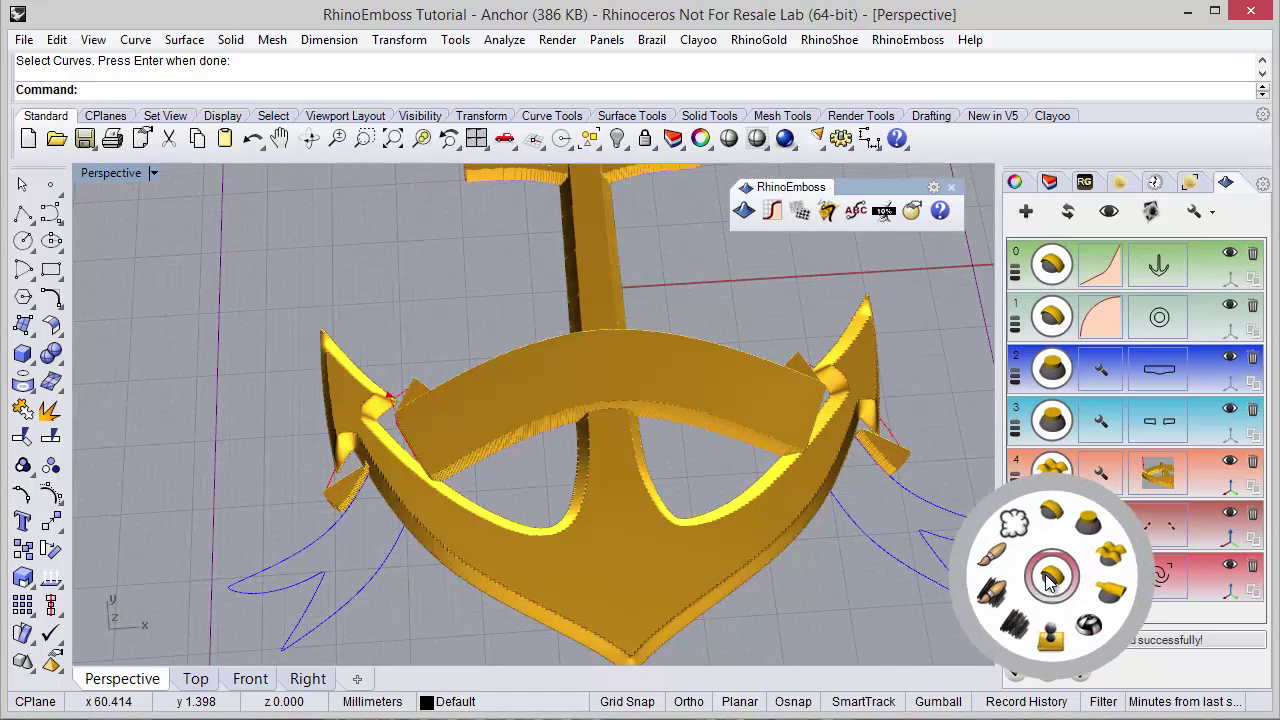
pyautogui.click(1050, 578)
pyautogui.click(1159, 576)
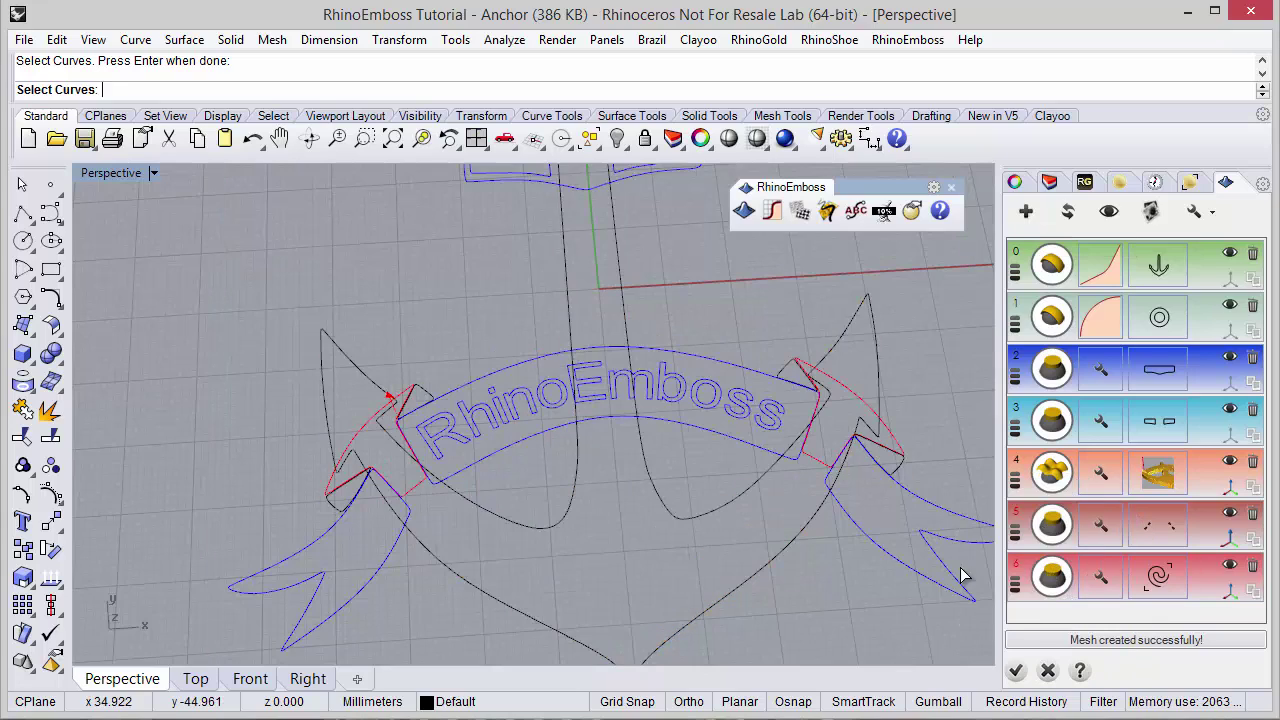
pyautogui.moveTo(363, 526); pyautogui.dragTo(377, 482, button='right')
pyautogui.scroll(-4, 377, 482)
pyautogui.scroll(7, 790, 432)
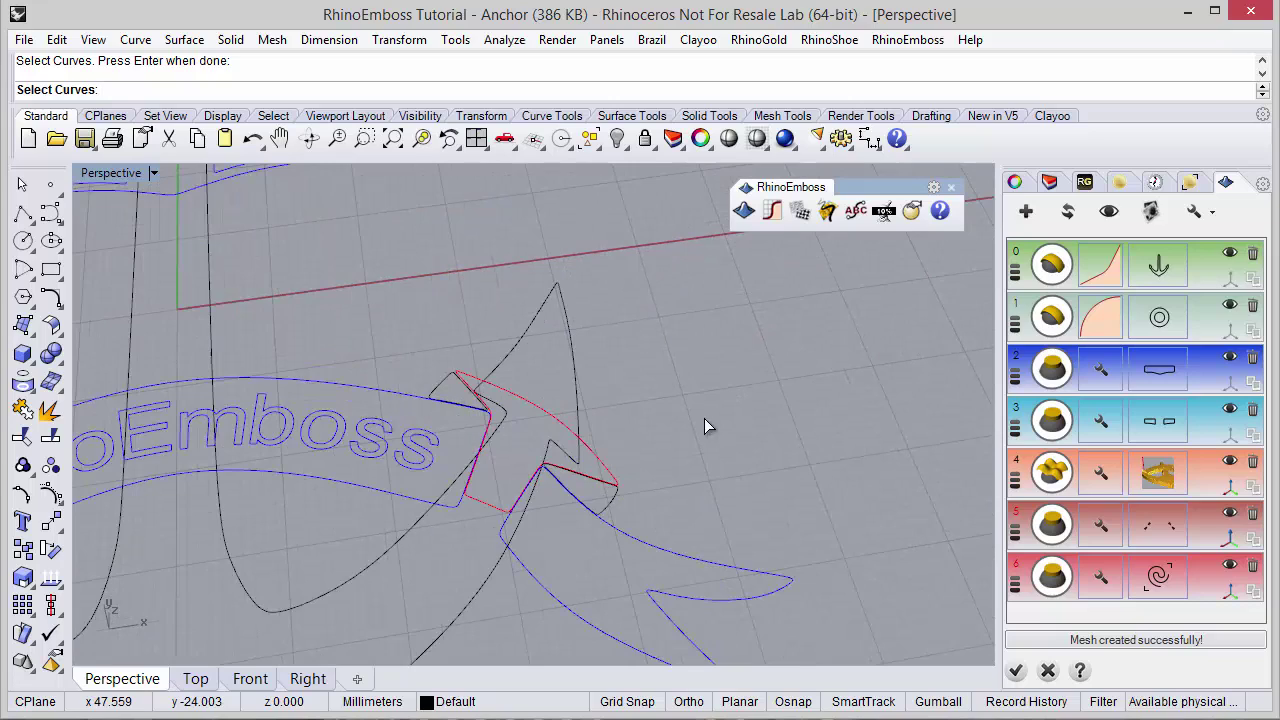
pyautogui.scroll(-5, 755, 425)
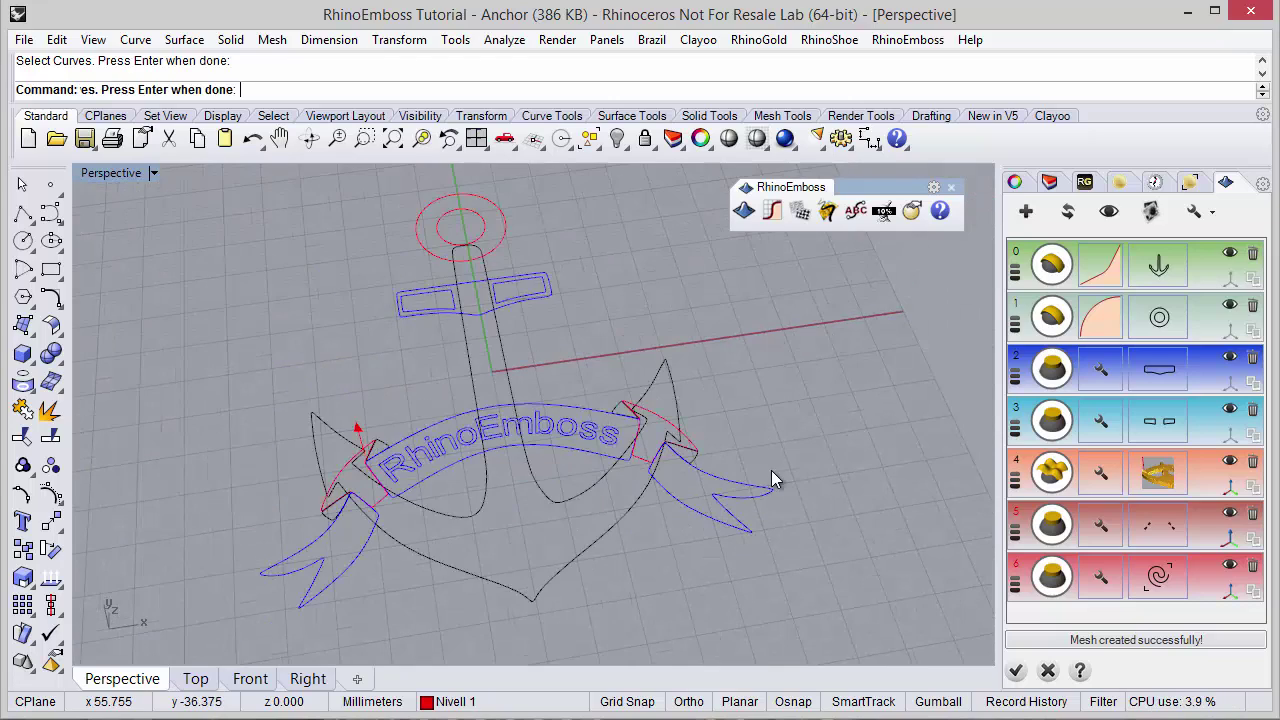
pyautogui.rightClick(771, 472)
# - Set the two linking ribbon pieces to the Highest Union style and recalculate the relief mesh
pyautogui.moveTo(619, 549); pyautogui.dragTo(711, 500, button='right')
pyautogui.scroll(6, 497, 532)
pyautogui.moveTo(490, 530); pyautogui.dragTo(677, 467, button='right')
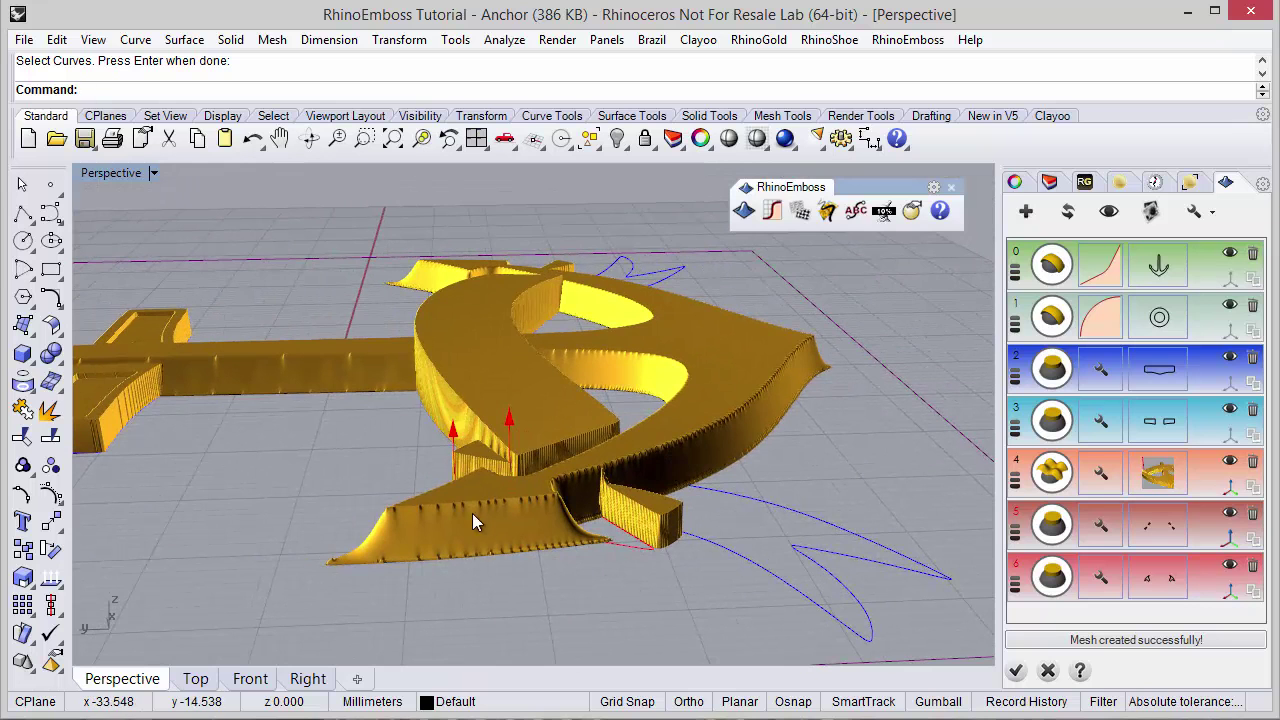
pyautogui.moveTo(453, 452); pyautogui.dragTo(521, 489, button='right')
pyautogui.click(1095, 580)
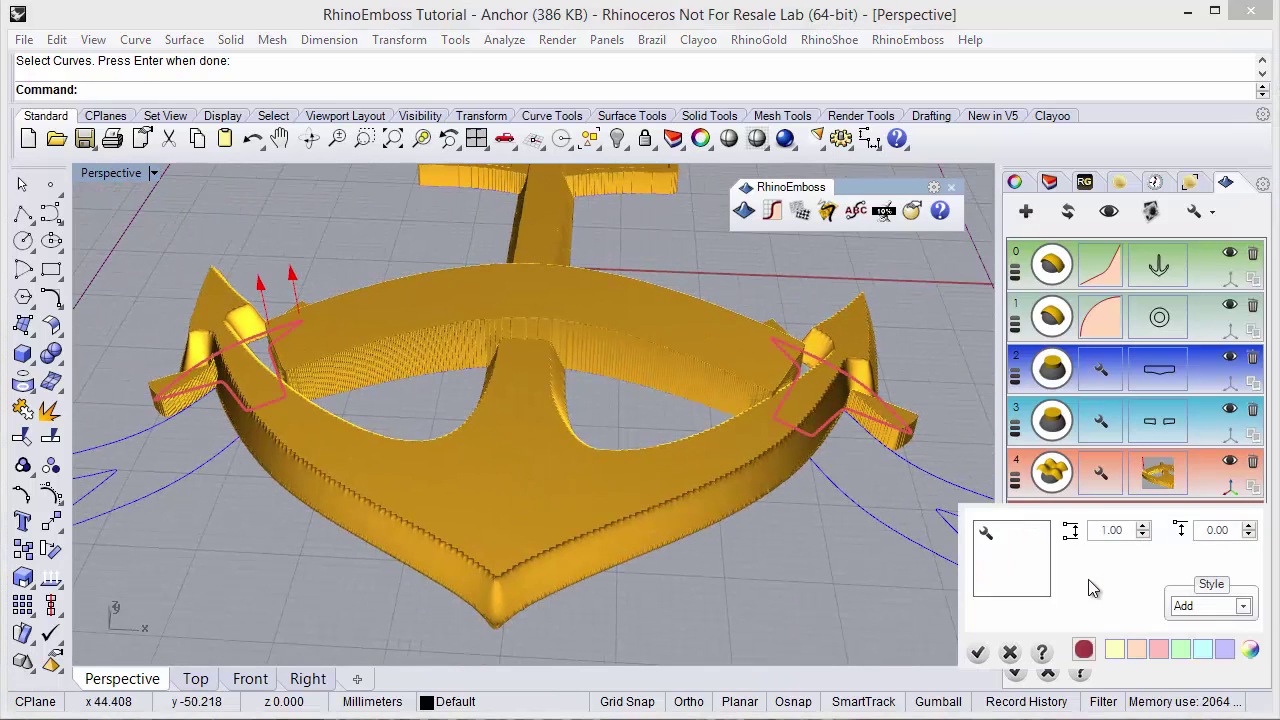
pyautogui.click(1203, 607)
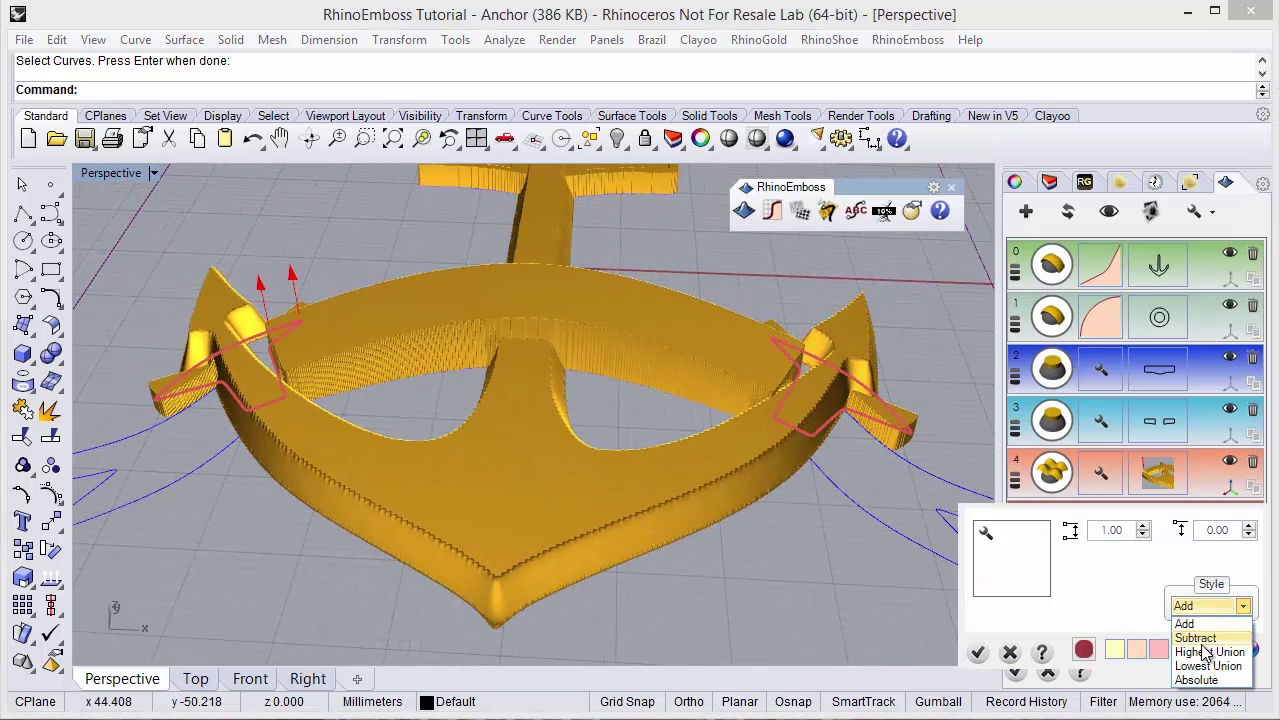
pyautogui.click(1200, 650)
pyautogui.click(977, 651)
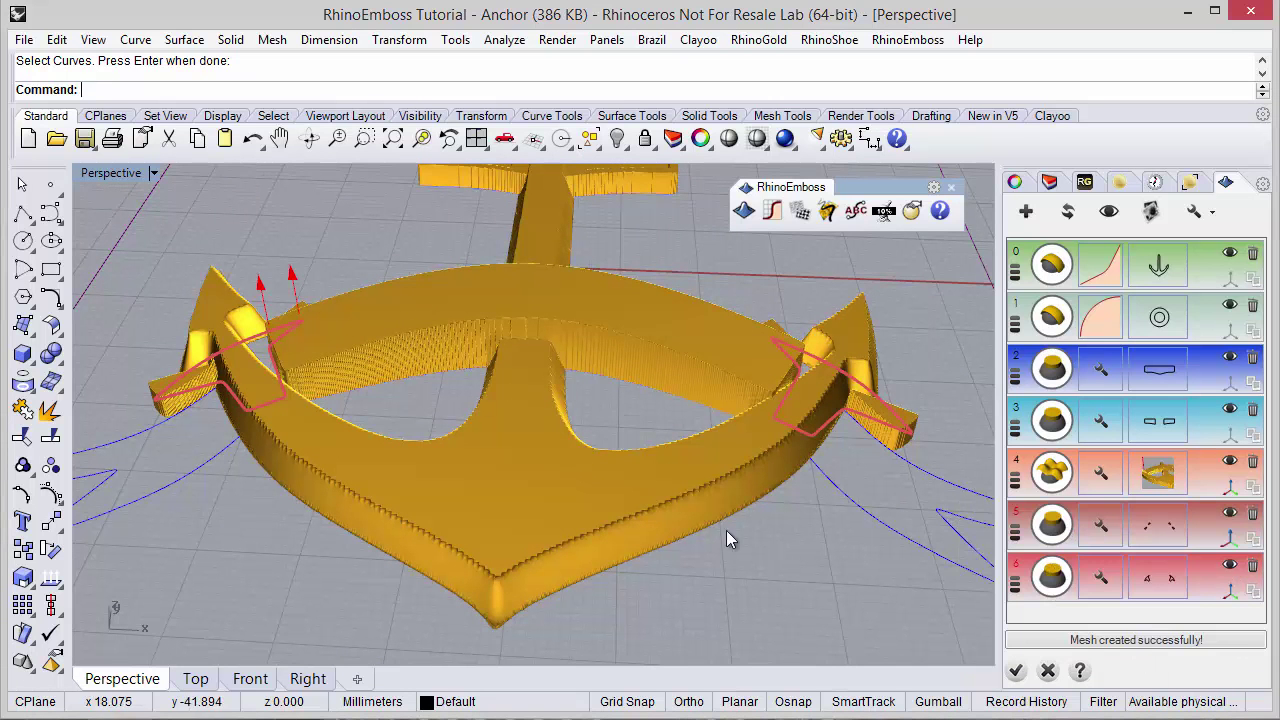
pyautogui.moveTo(726, 530); pyautogui.dragTo(675, 482, button='right')
pyautogui.click(1068, 212)
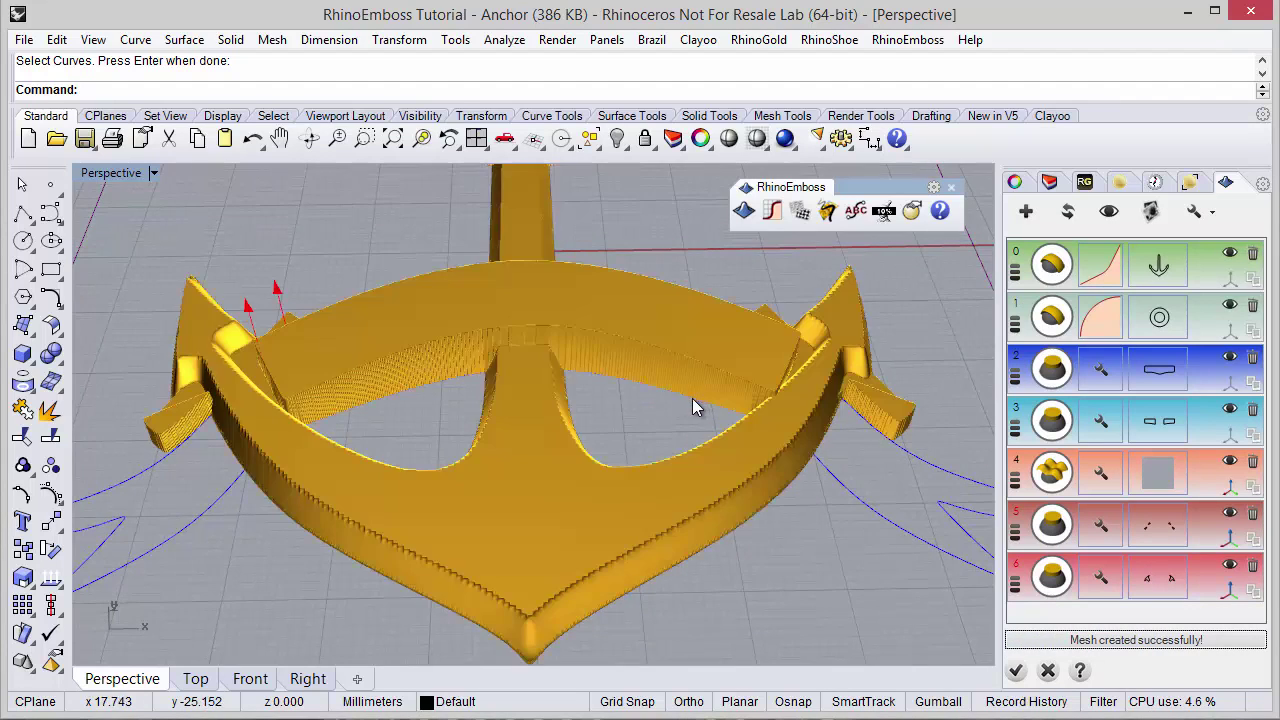
pyautogui.moveTo(675, 385); pyautogui.dragTo(543, 371, button='right')
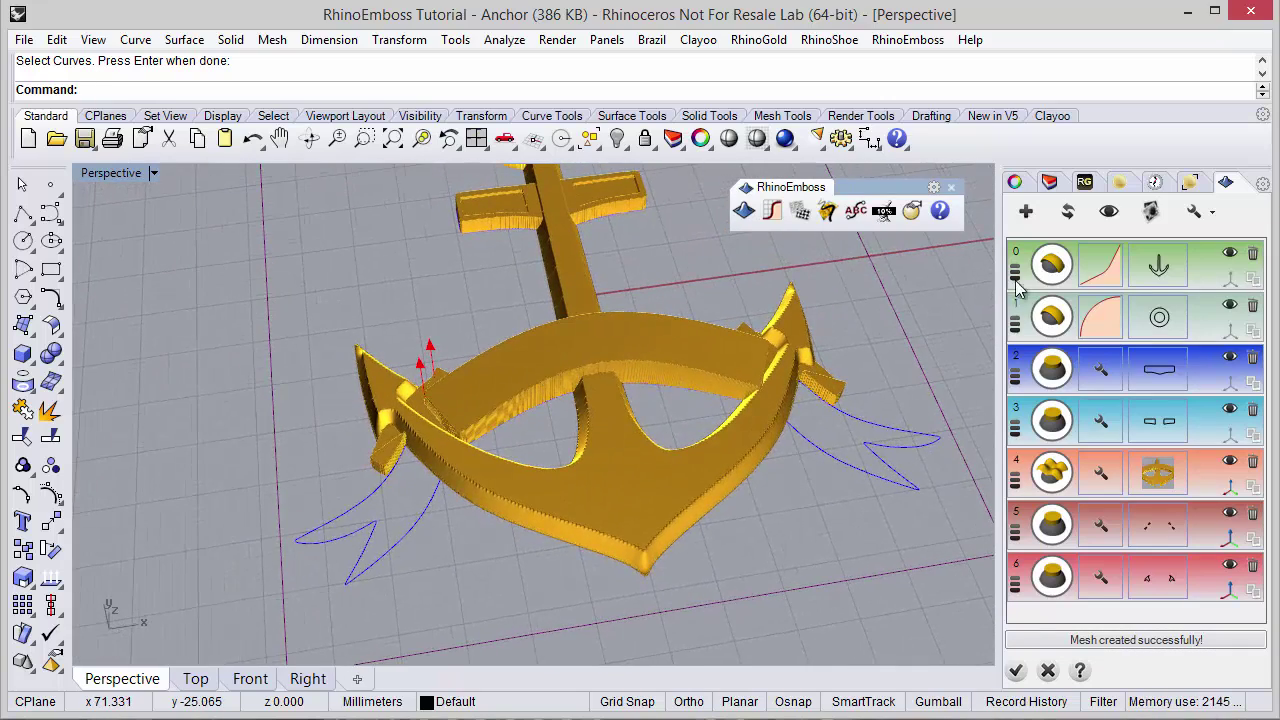
# - Add an eighth flat-topped operation and assign the two forked ribbon tail outlines to it
pyautogui.click(1027, 213)
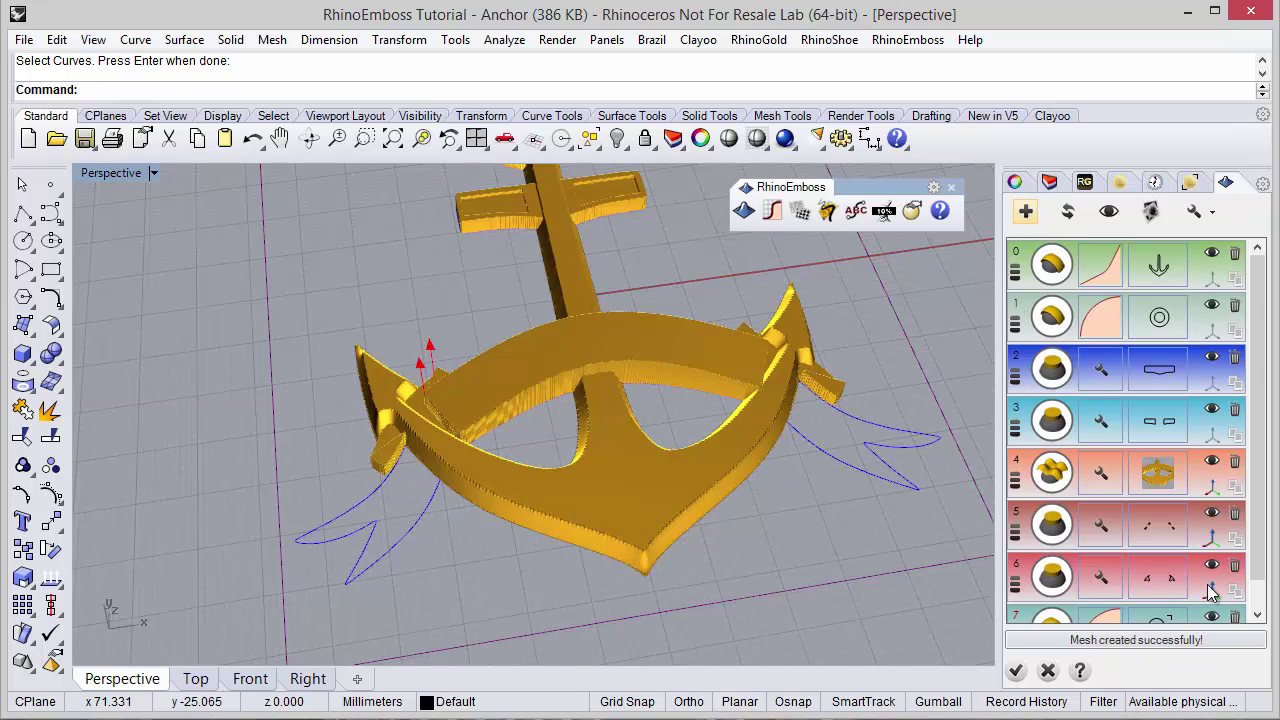
pyautogui.scroll(-2, 1258, 570)
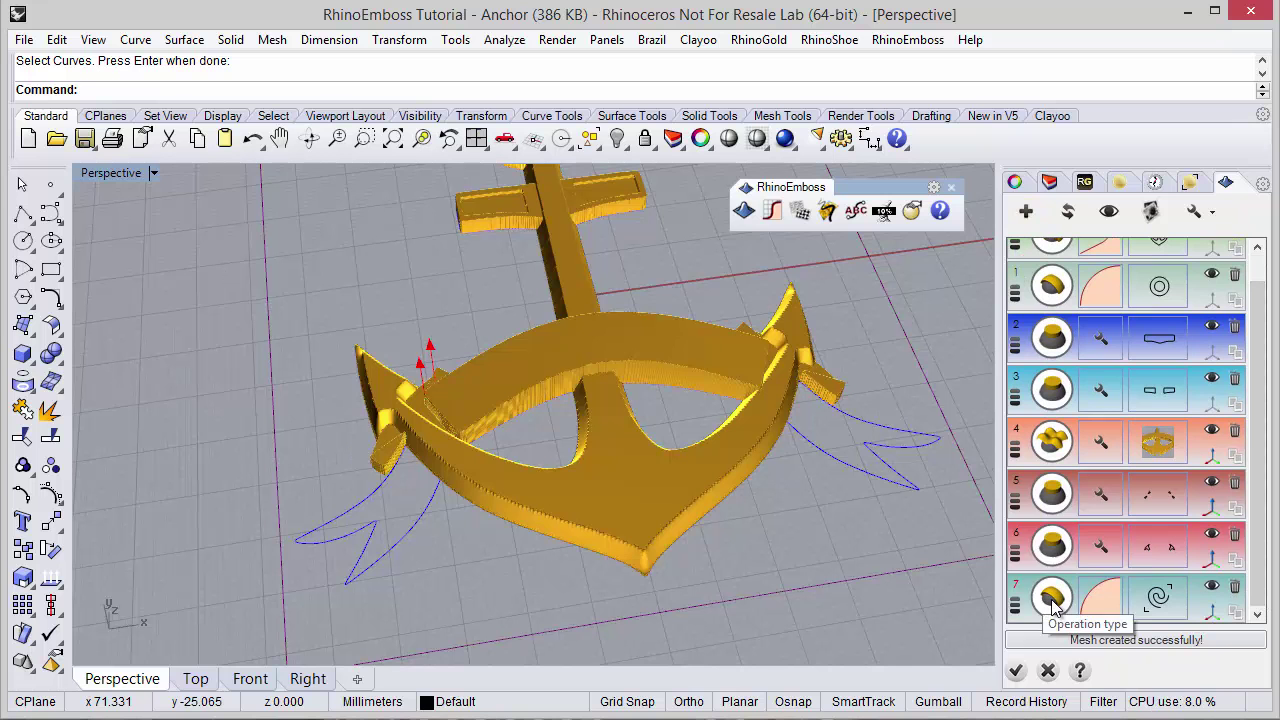
pyautogui.click(1052, 600)
pyautogui.click(1082, 560)
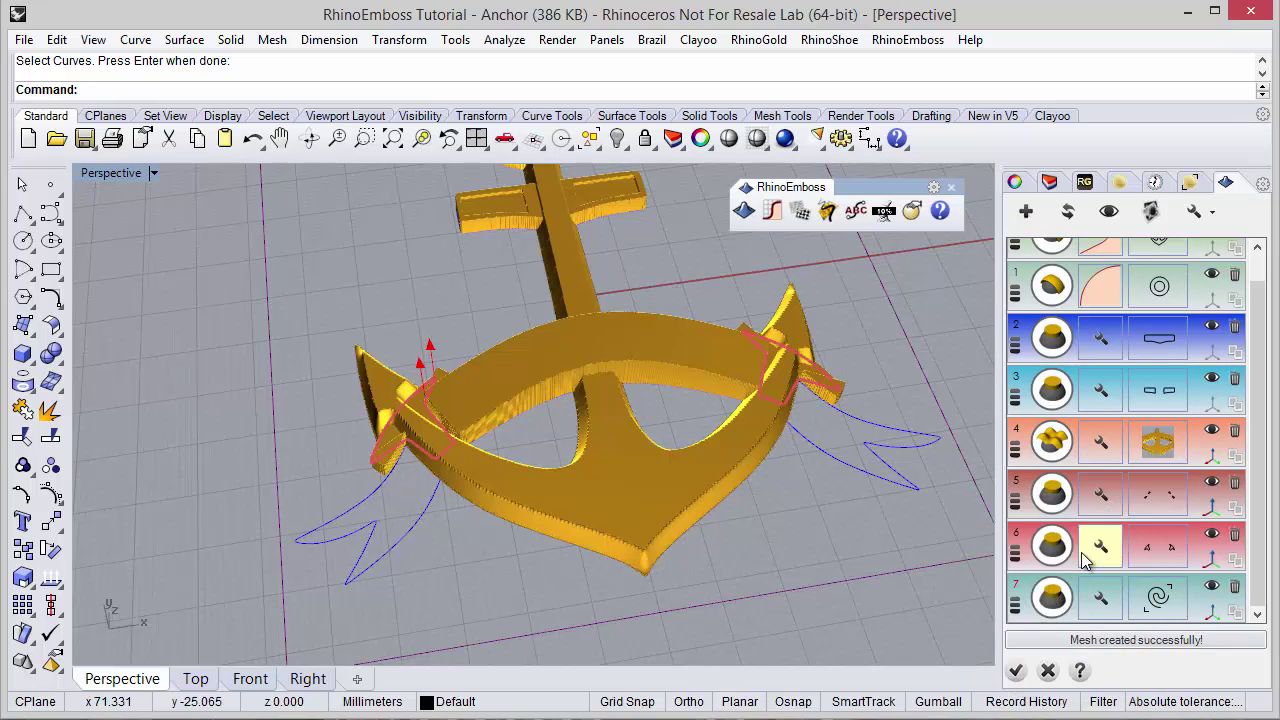
pyautogui.click(1157, 598)
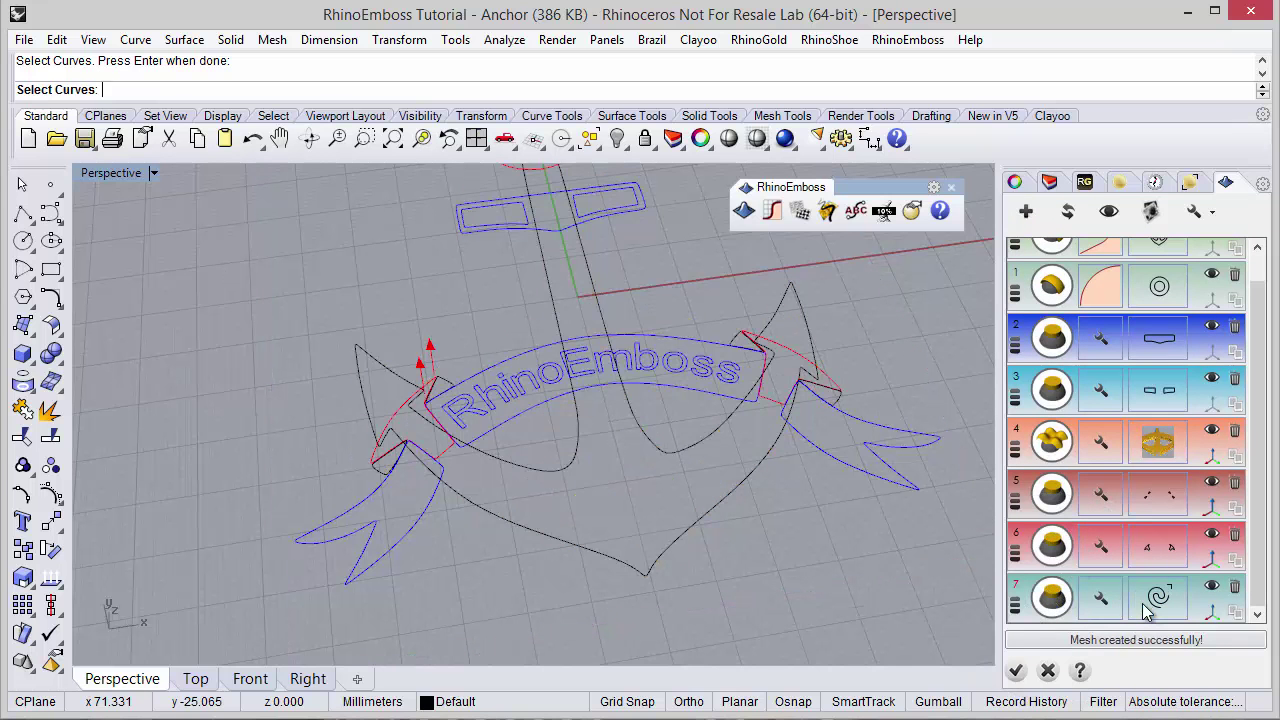
pyautogui.click(403, 539)
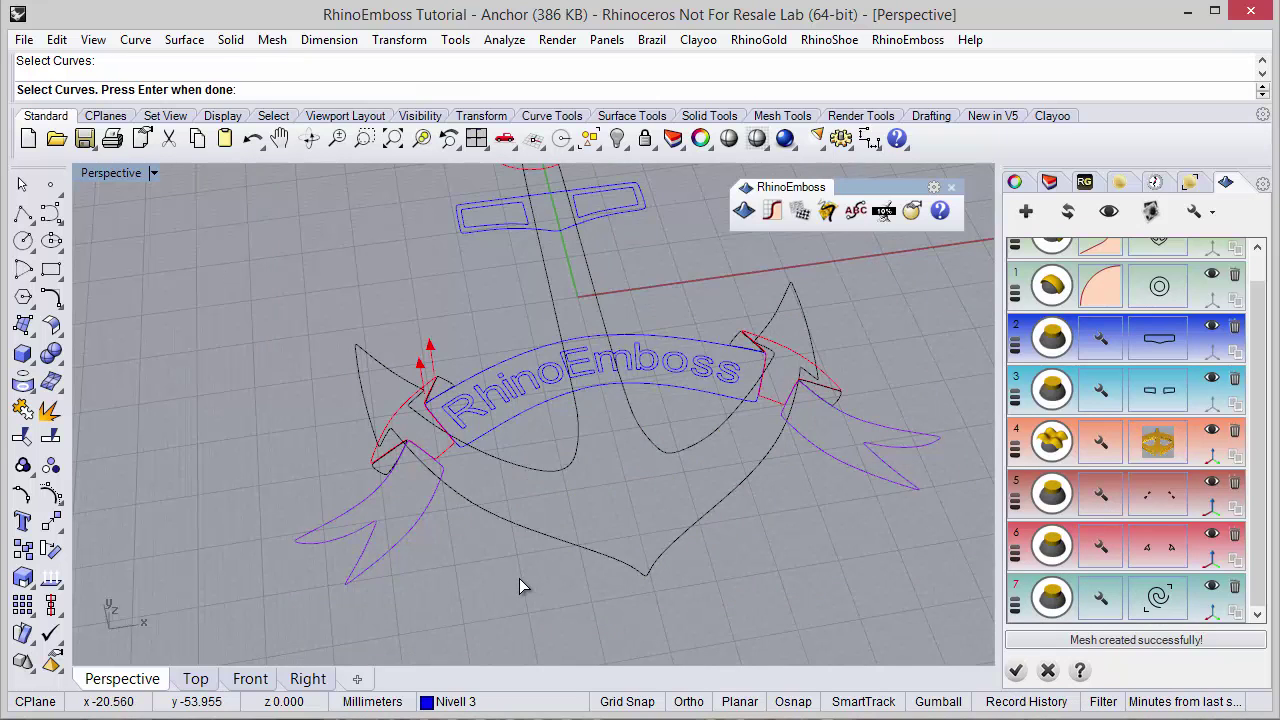
pyautogui.press('Return')
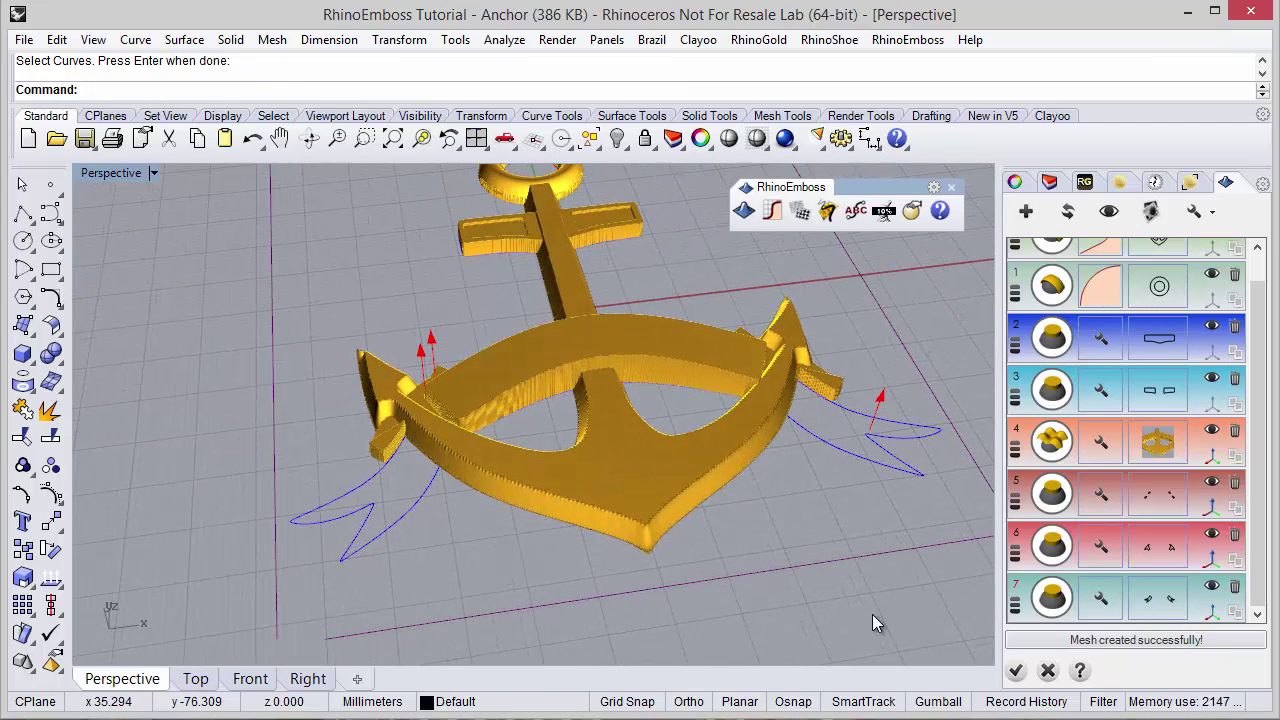
# - Set the ribbon tails' height to 3.50 mm with the Highest Union style and recalculate the relief mesh
pyautogui.click(1101, 598)
pyautogui.click(1200, 606)
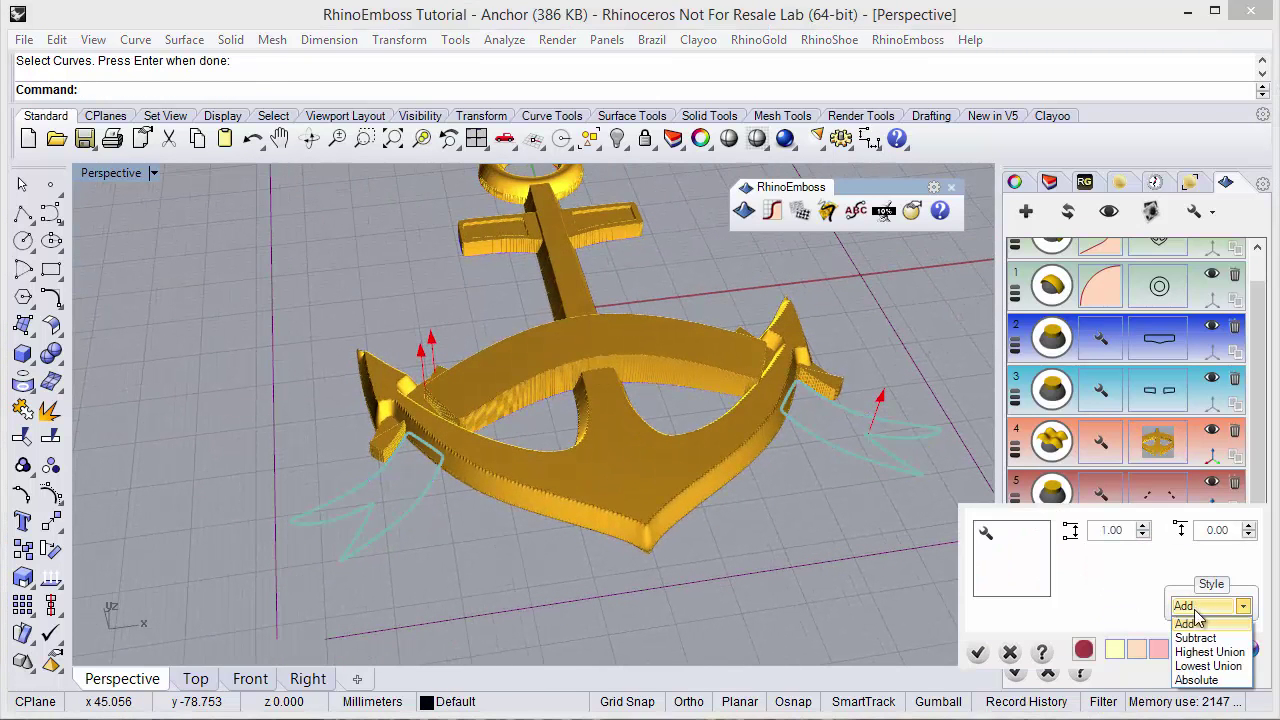
pyautogui.click(1201, 645)
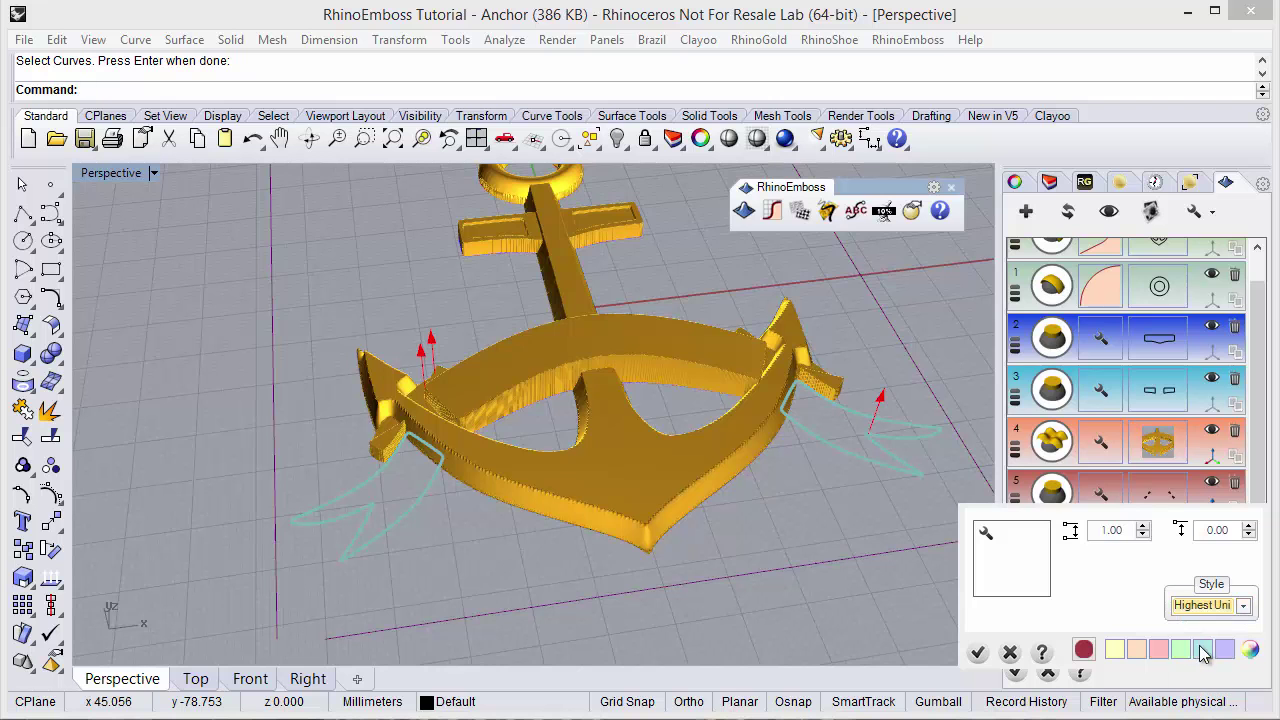
pyautogui.click(1144, 528)
pyautogui.click(1144, 528)
pyautogui.click(1144, 528)
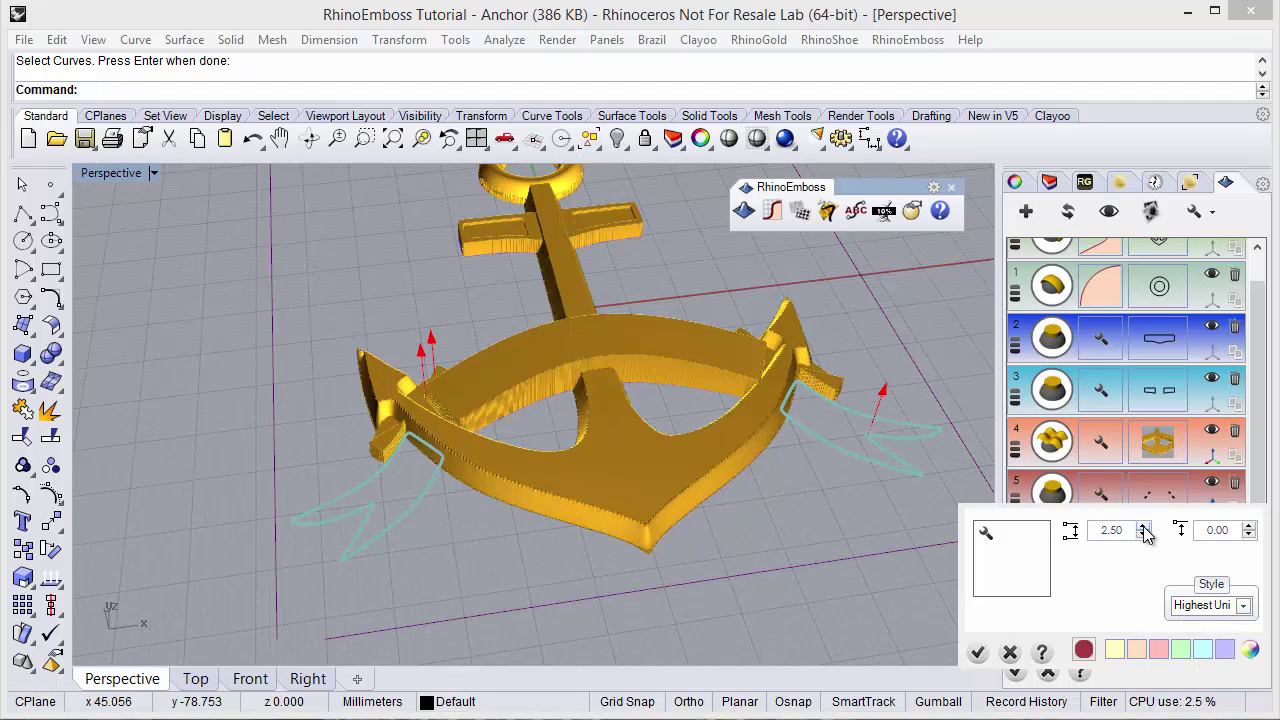
pyautogui.click(1143, 527)
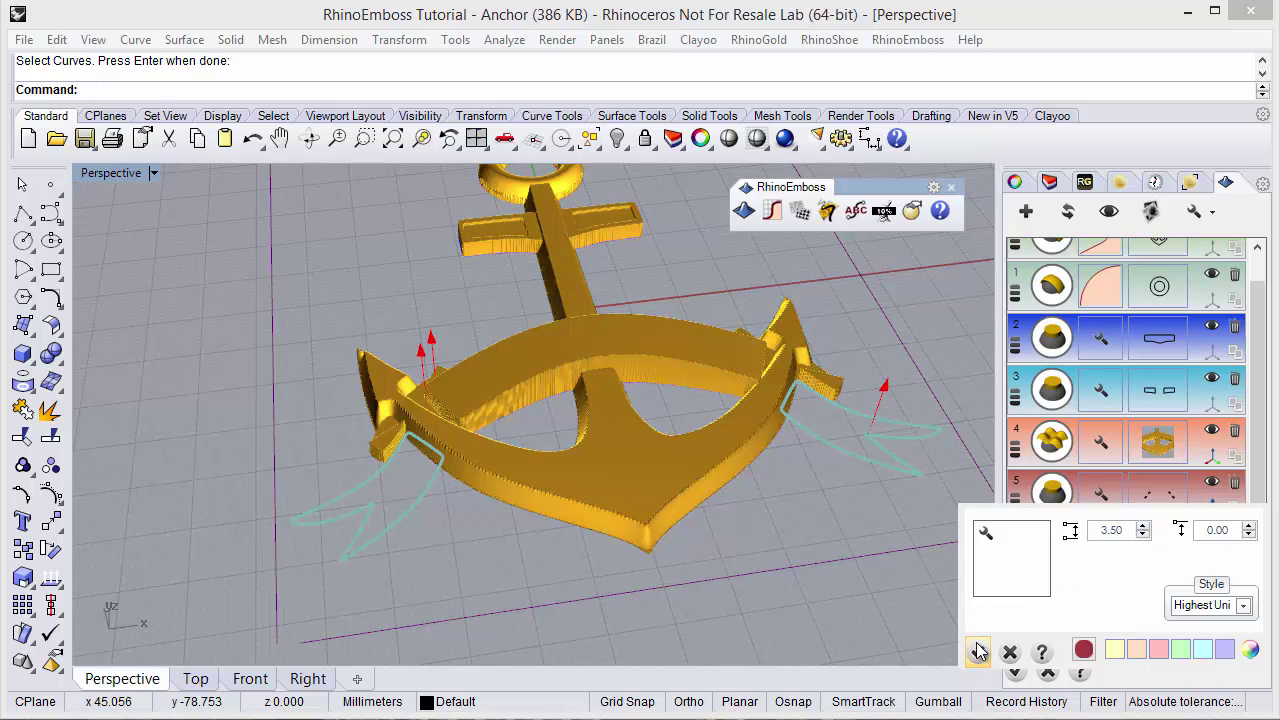
pyautogui.click(977, 652)
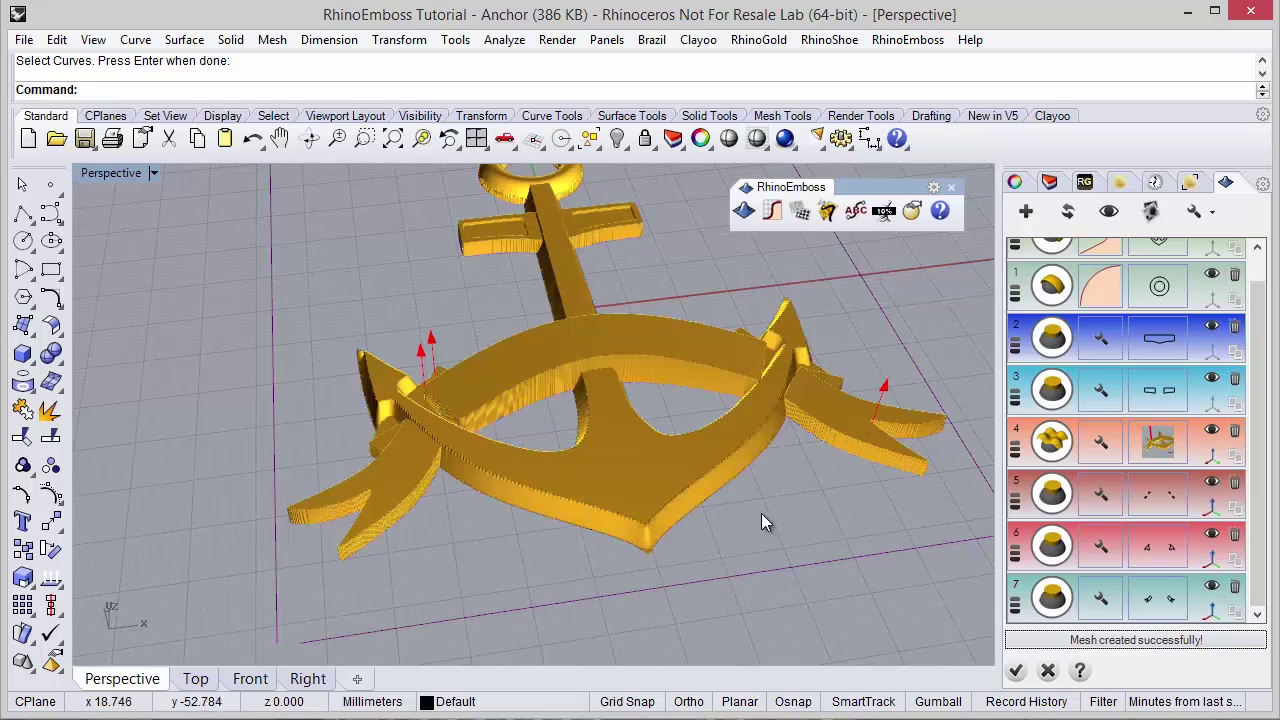
# - Add a ninth operation with a rounded profile and assign the RhinoEmboss lettering curves on the banner to it
pyautogui.moveTo(563, 451); pyautogui.dragTo(580, 507, button='right')
pyautogui.scroll(-4, 471, 495)
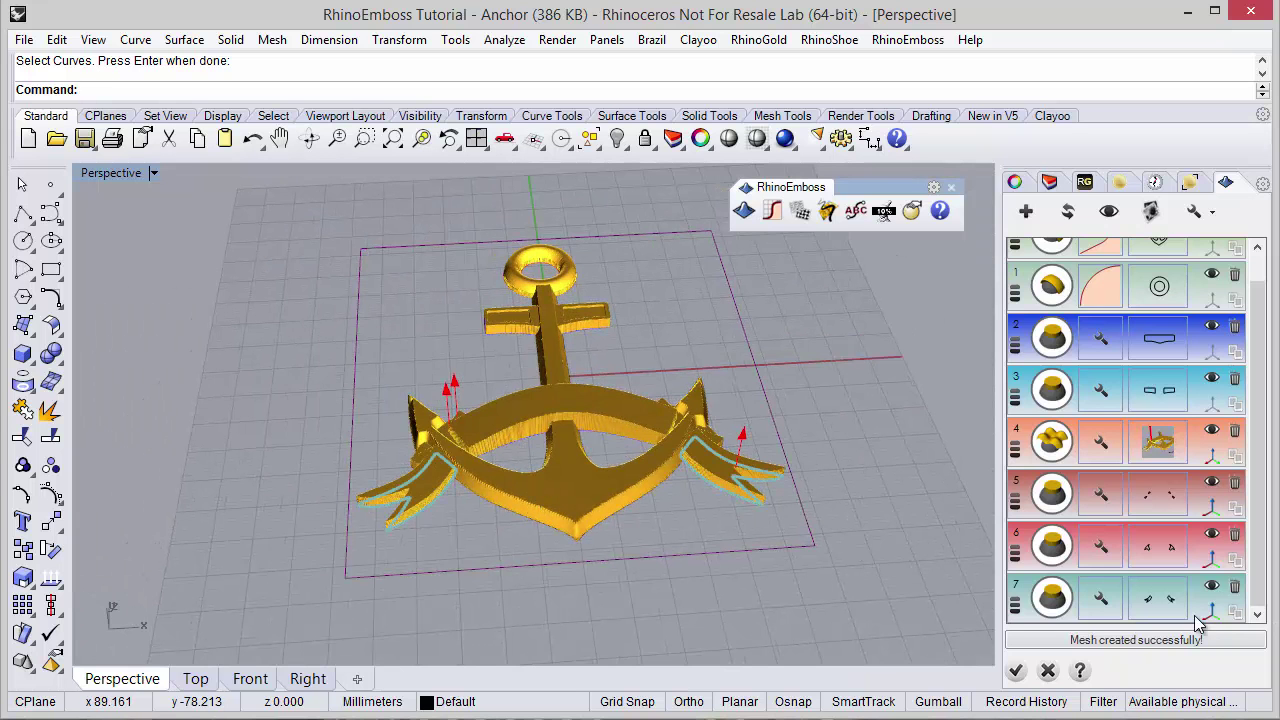
pyautogui.moveTo(619, 451); pyautogui.dragTo(632, 484, button='right')
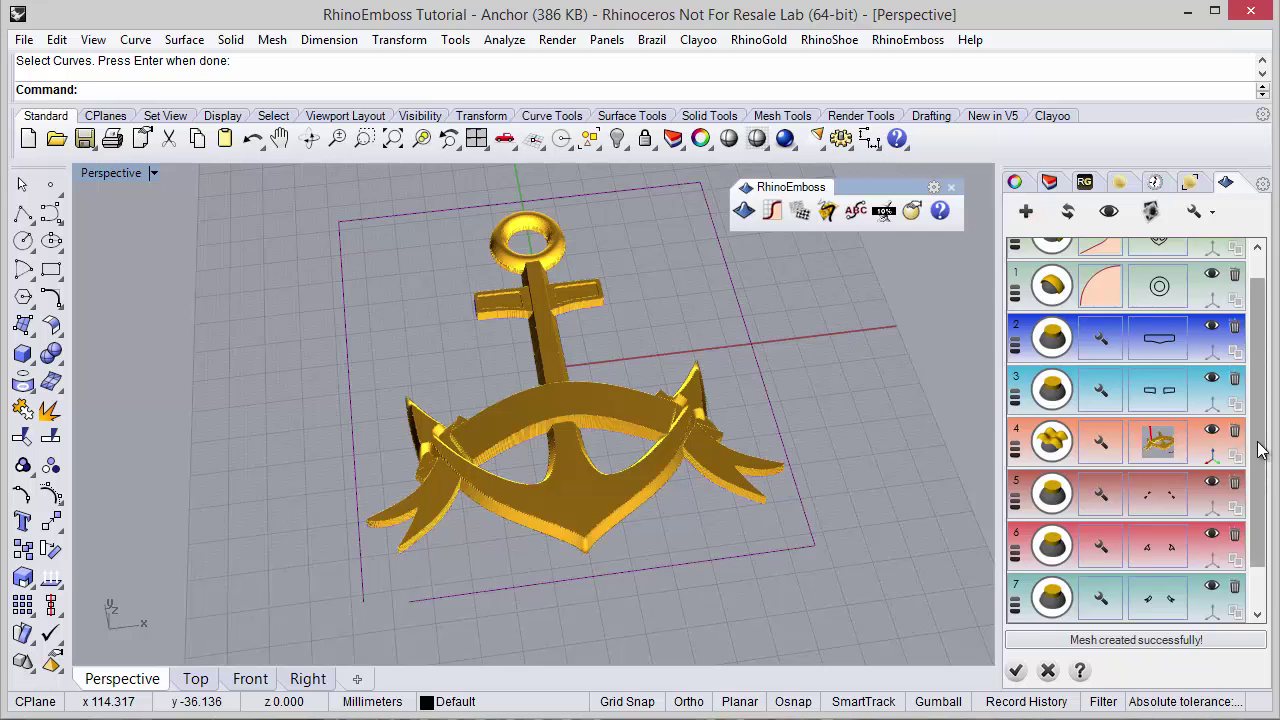
pyautogui.scroll(-1, 1260, 450)
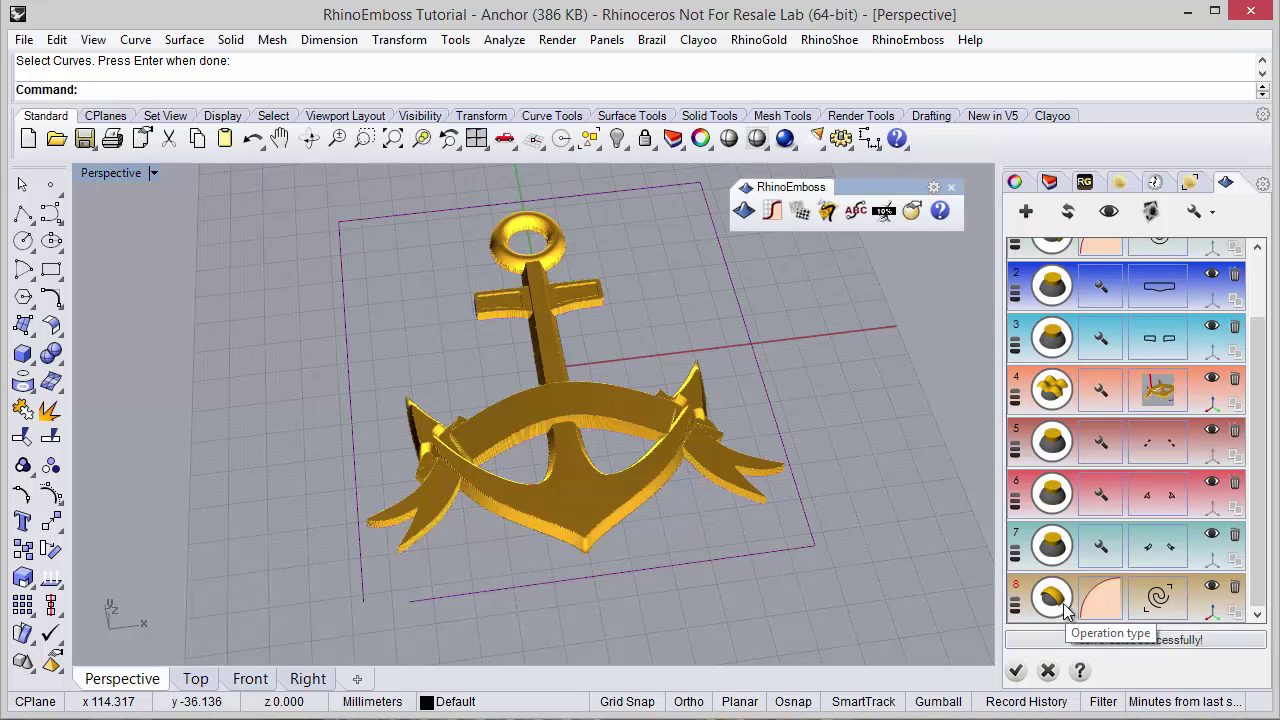
pyautogui.click(1158, 595)
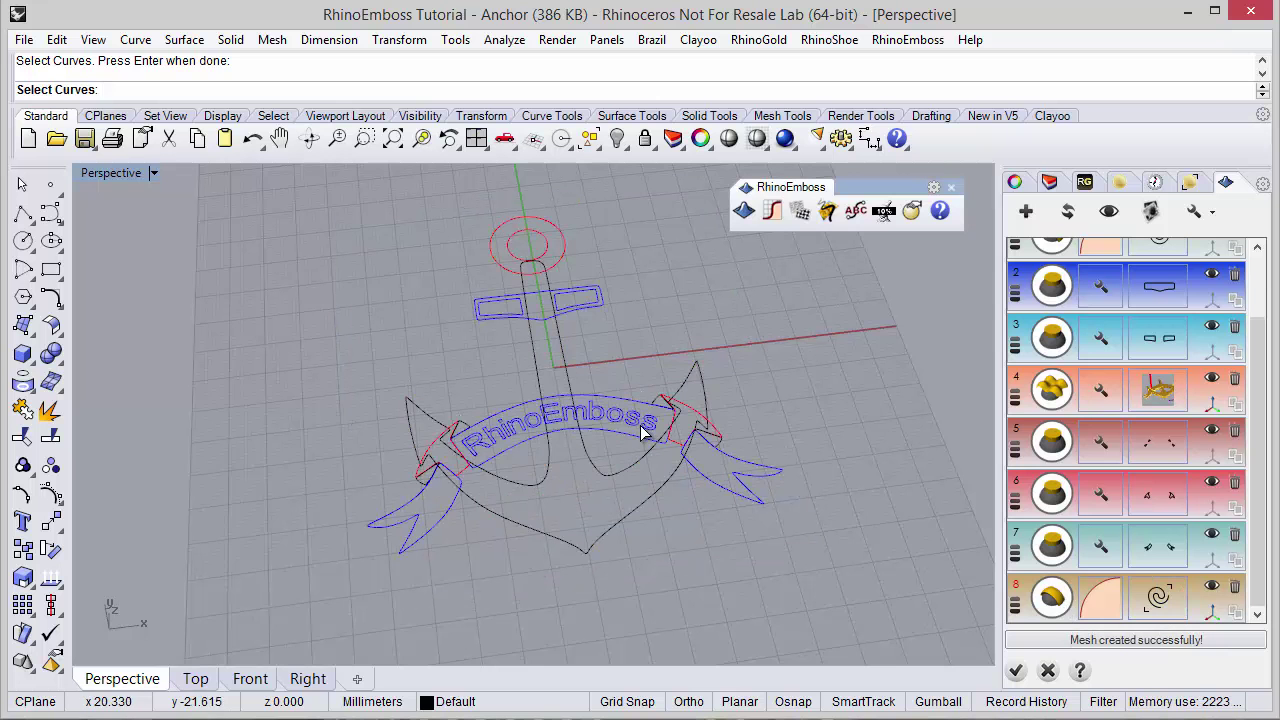
pyautogui.click(643, 430)
pyautogui.rightClick(599, 493)
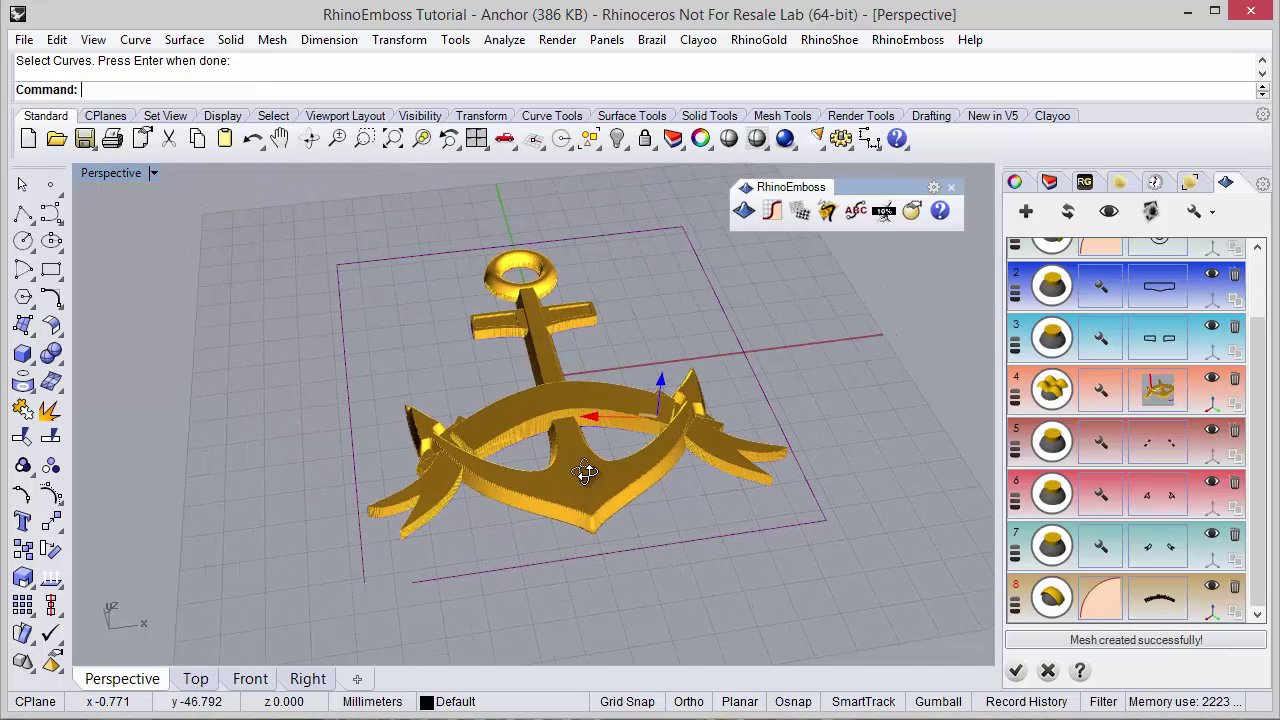
# - Hide the relief mesh preview and set the lettering operation to the Subtract style
pyautogui.scroll(5, 675, 422)
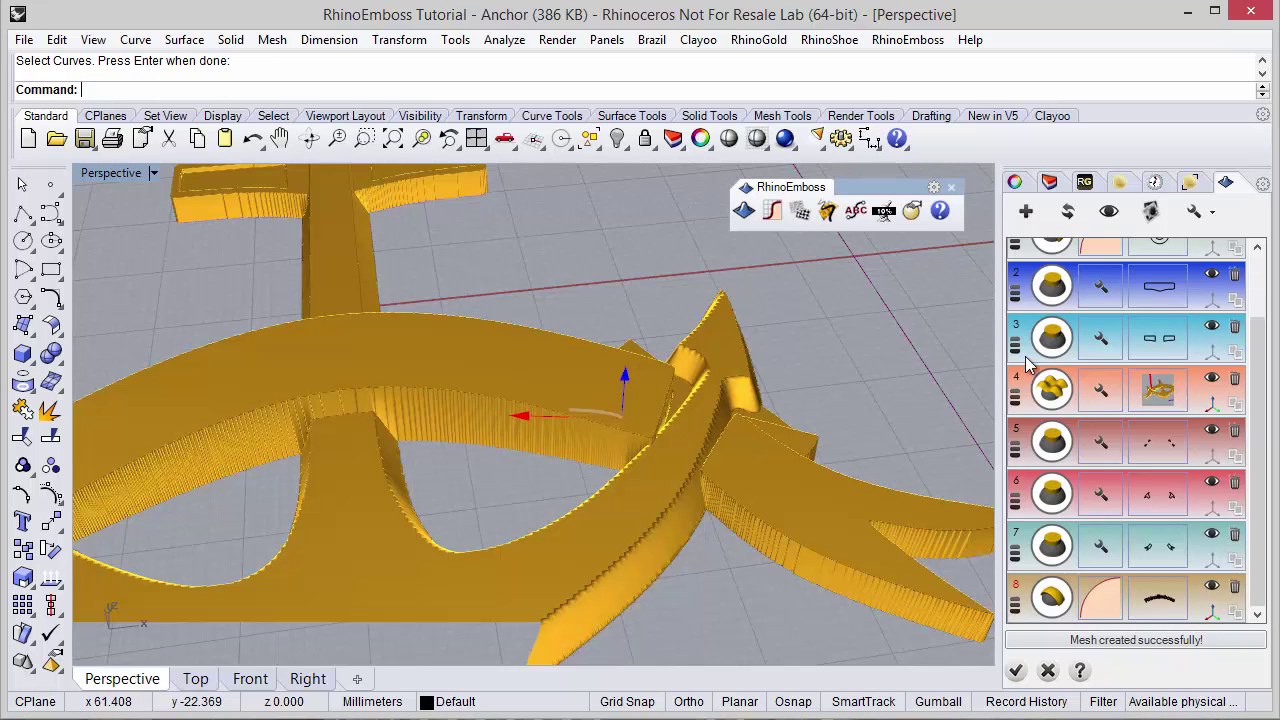
pyautogui.click(1108, 211)
pyautogui.scroll(4, 651, 434)
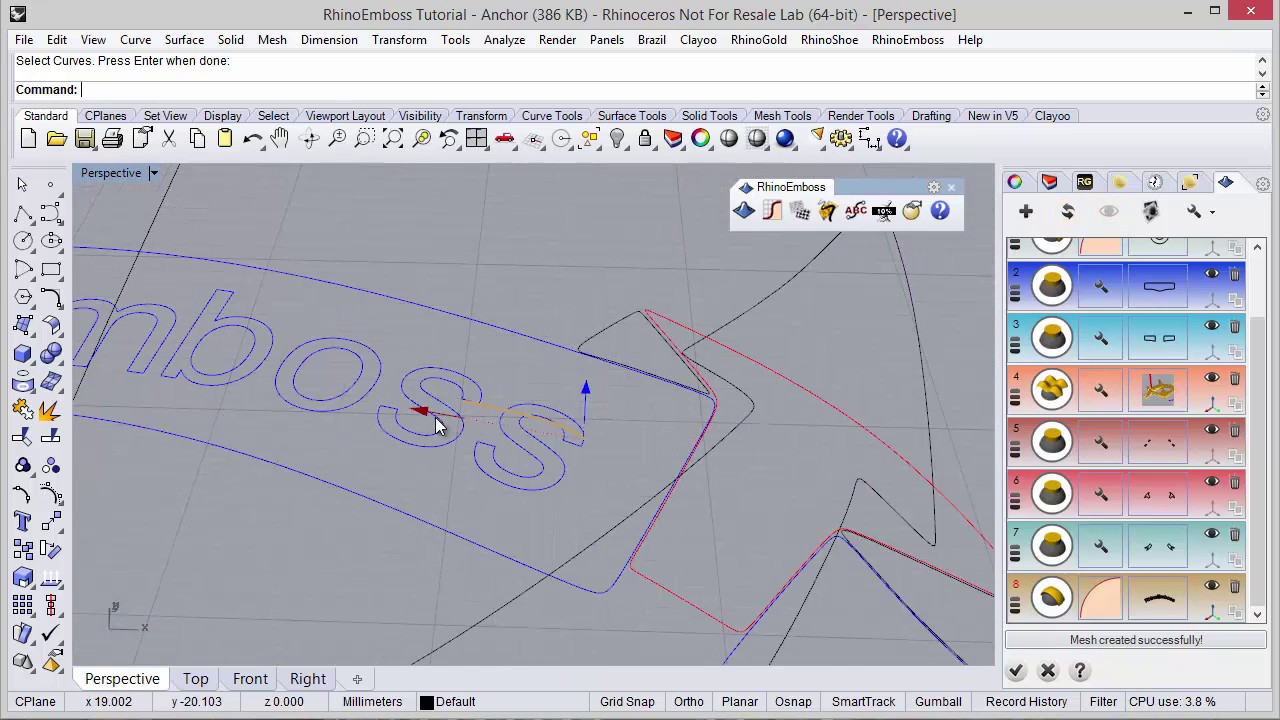
pyautogui.moveTo(538, 455); pyautogui.dragTo(541, 458)
pyautogui.scroll(-8, 540, 465)
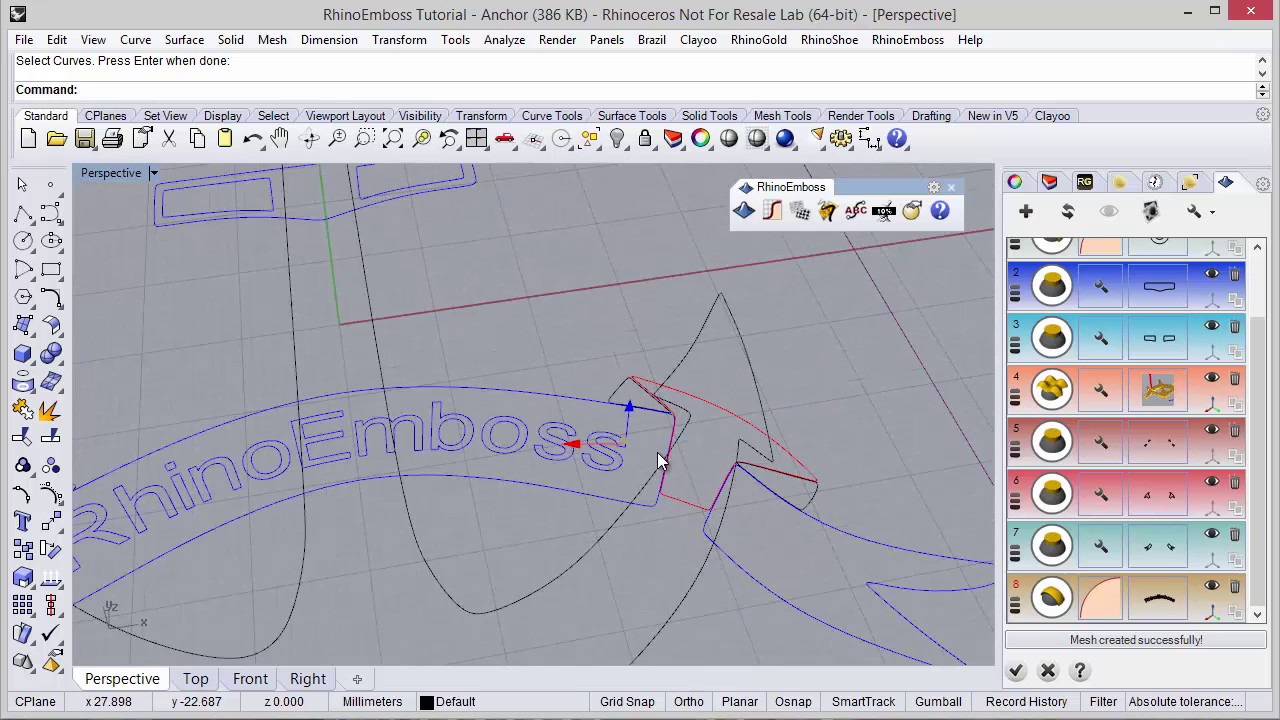
pyautogui.scroll(-2, 696, 413)
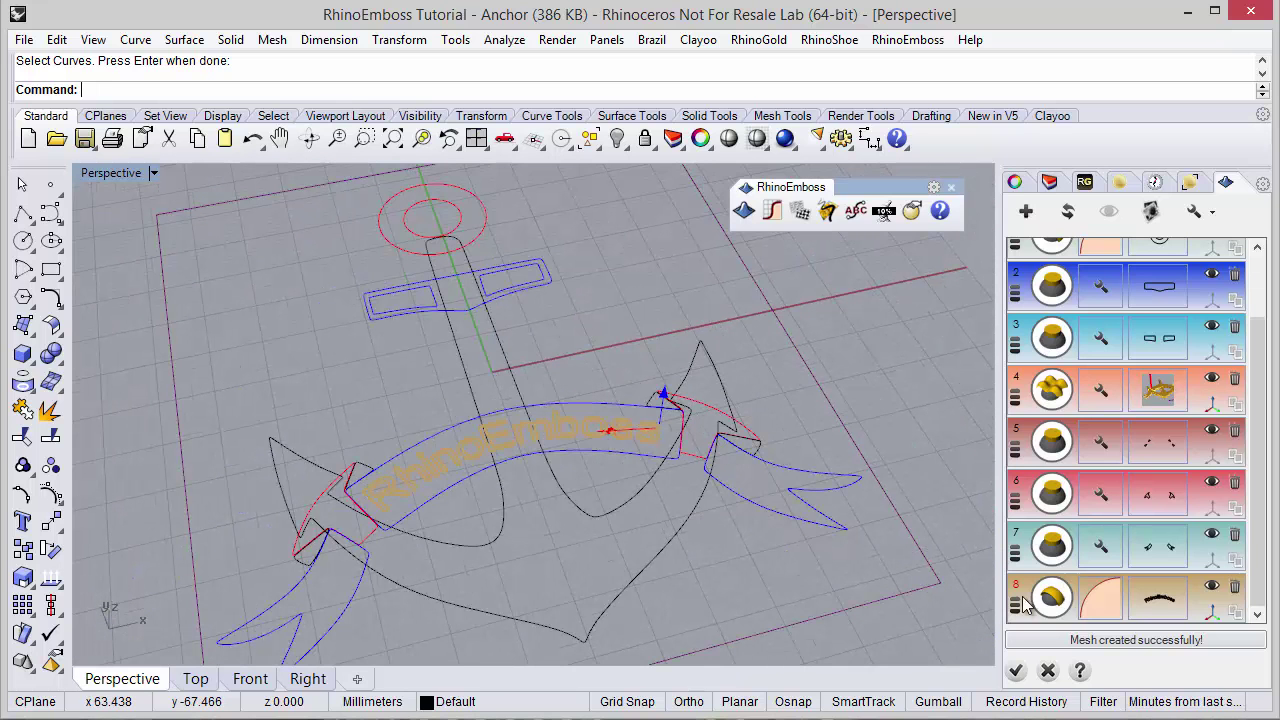
pyautogui.click(1099, 591)
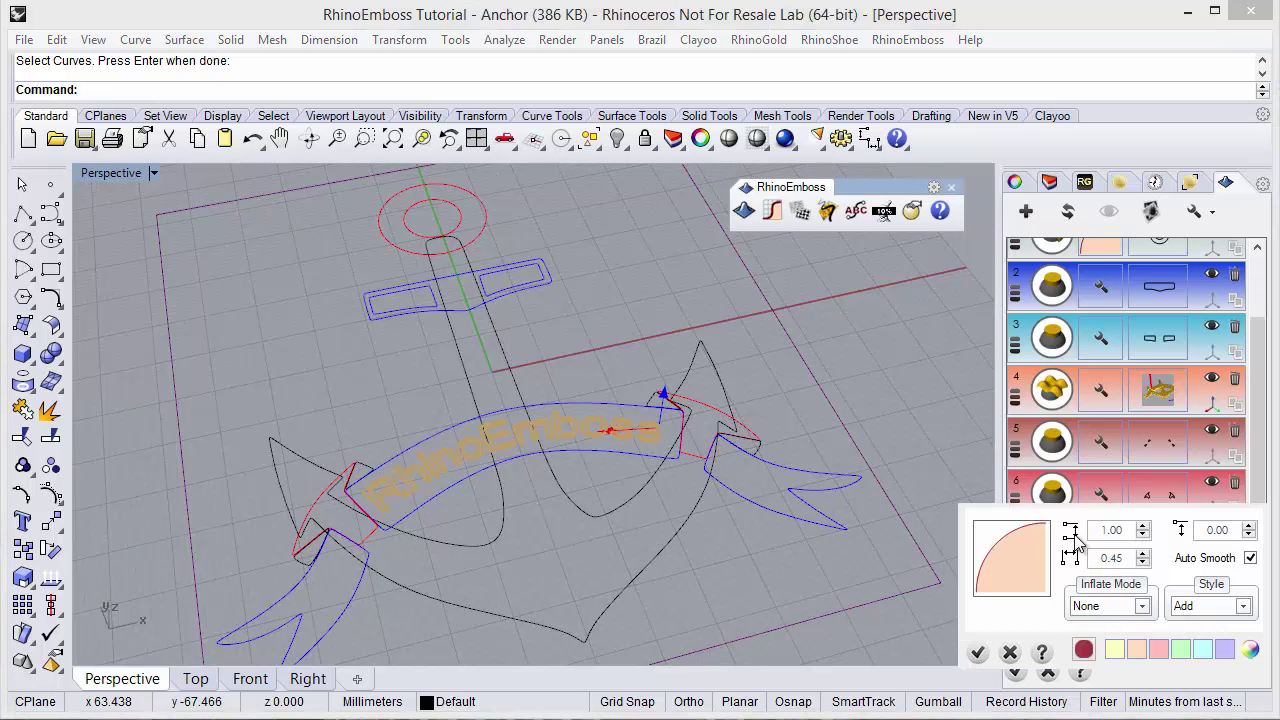
pyautogui.click(1222, 607)
pyautogui.click(1212, 627)
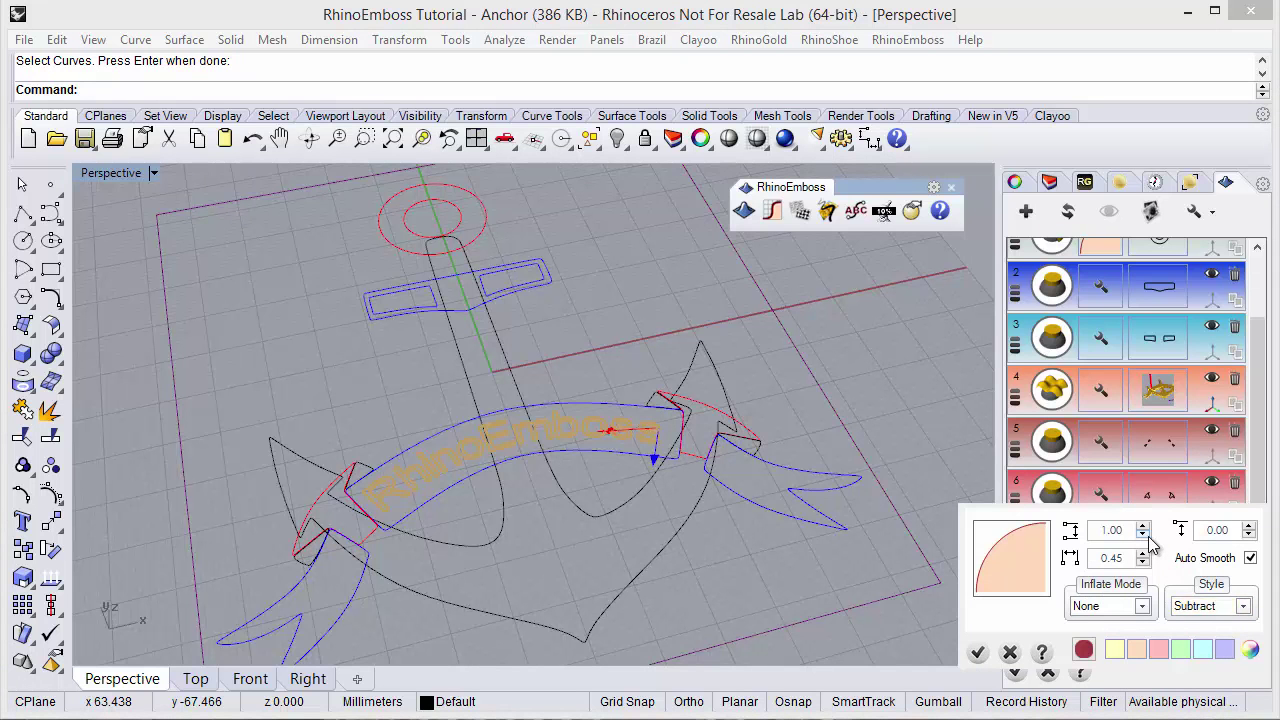
pyautogui.click(980, 650)
# - Show the mesh preview again and recalculate the relief to engrave the lettering into the banner
pyautogui.moveTo(795, 596); pyautogui.dragTo(795, 572, button='right')
pyautogui.click(976, 387)
pyautogui.click(1108, 213)
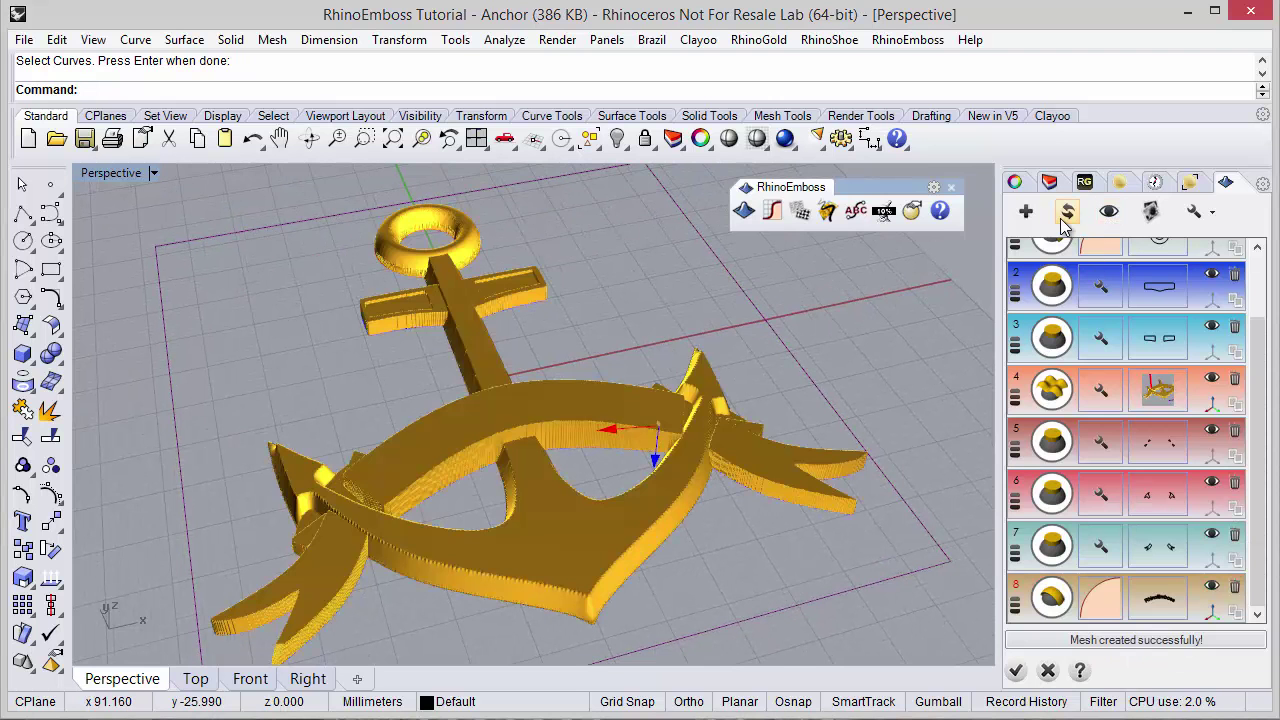
pyautogui.click(1064, 214)
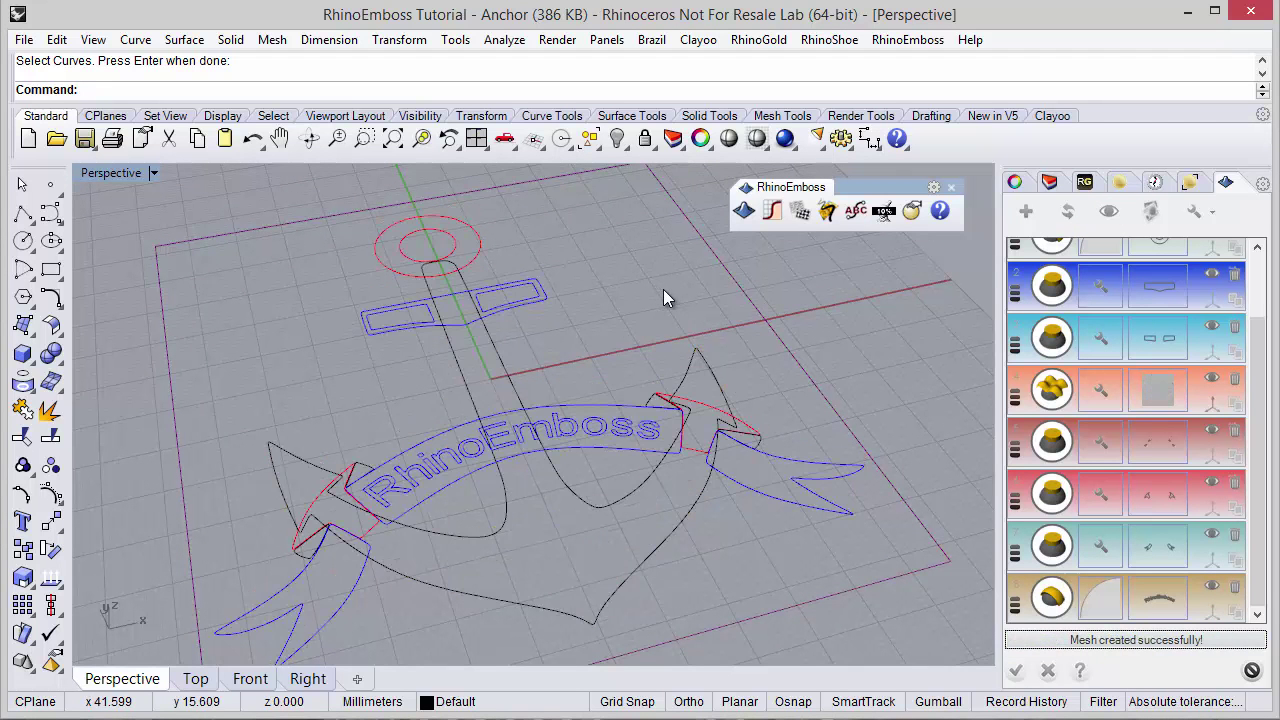
pyautogui.moveTo(663, 289); pyautogui.dragTo(630, 353, button='right')
pyautogui.scroll(-2, 627, 351)
pyautogui.moveTo(464, 384); pyautogui.dragTo(440, 364, button='right')
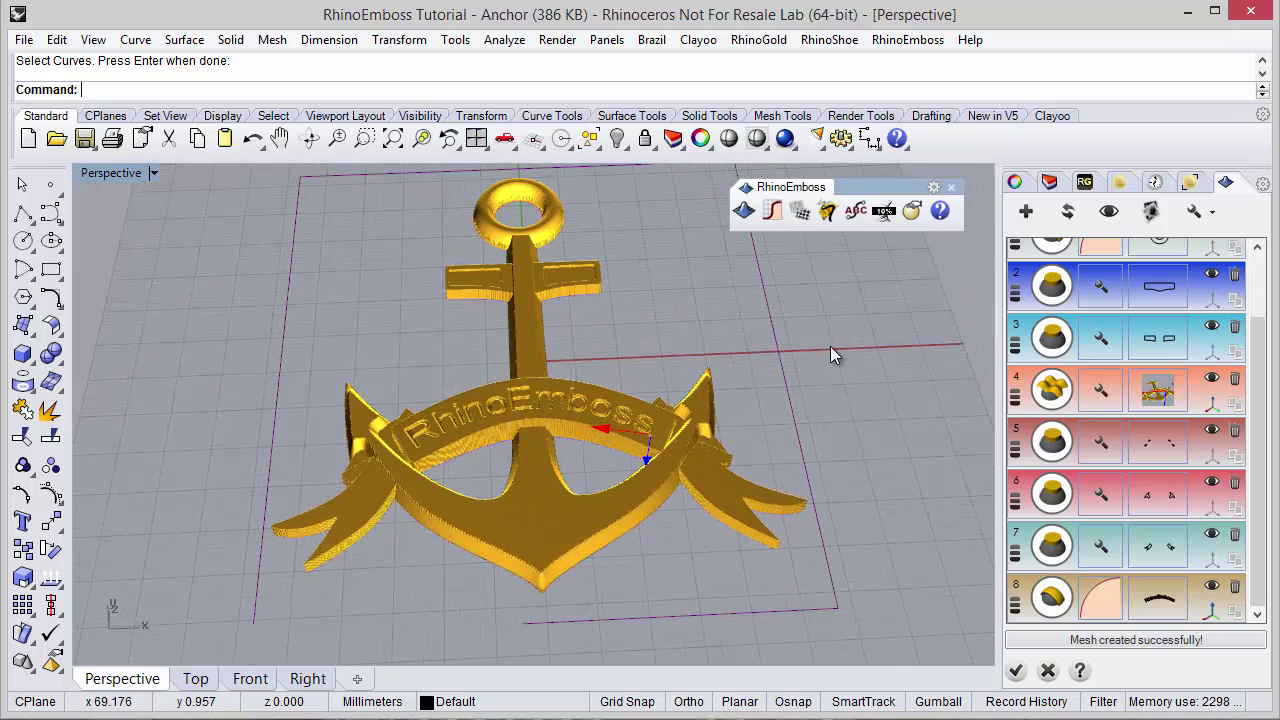
# - Accept the finished emboss and examine the anchor mesh from several angles in the Decimator
pyautogui.click(1015, 672)
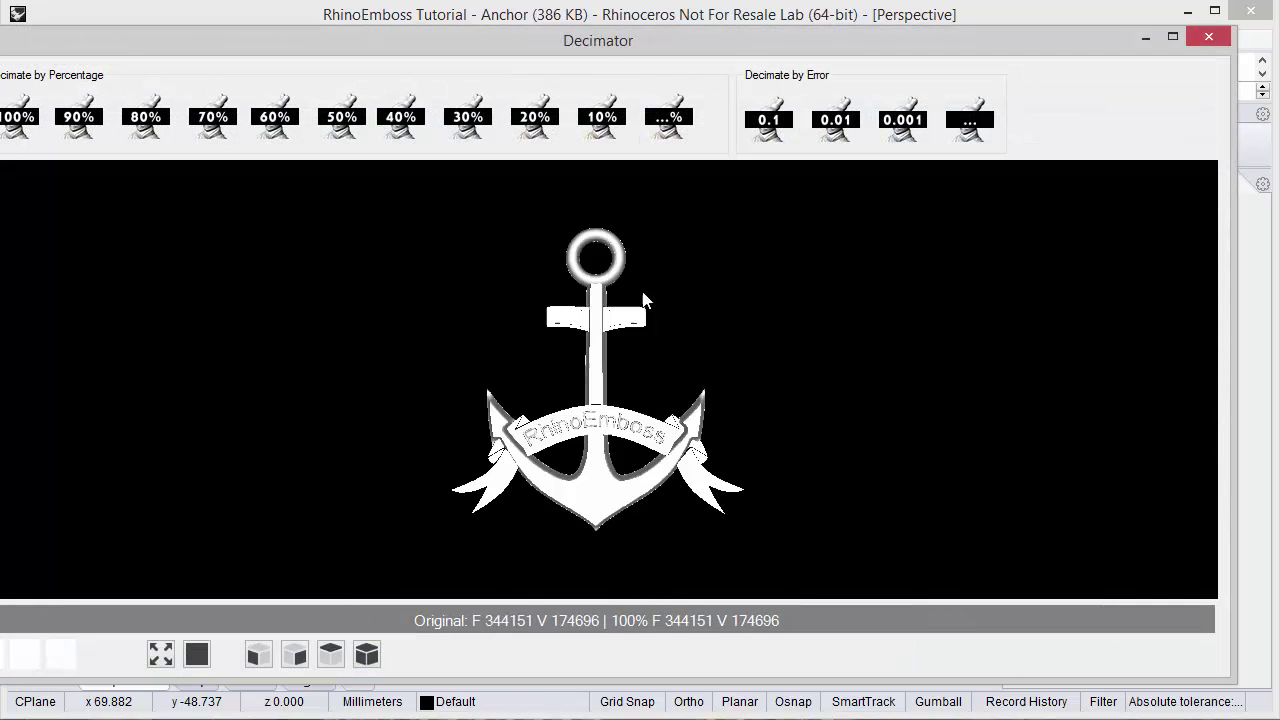
pyautogui.moveTo(531, 53); pyautogui.dragTo(558, 42)
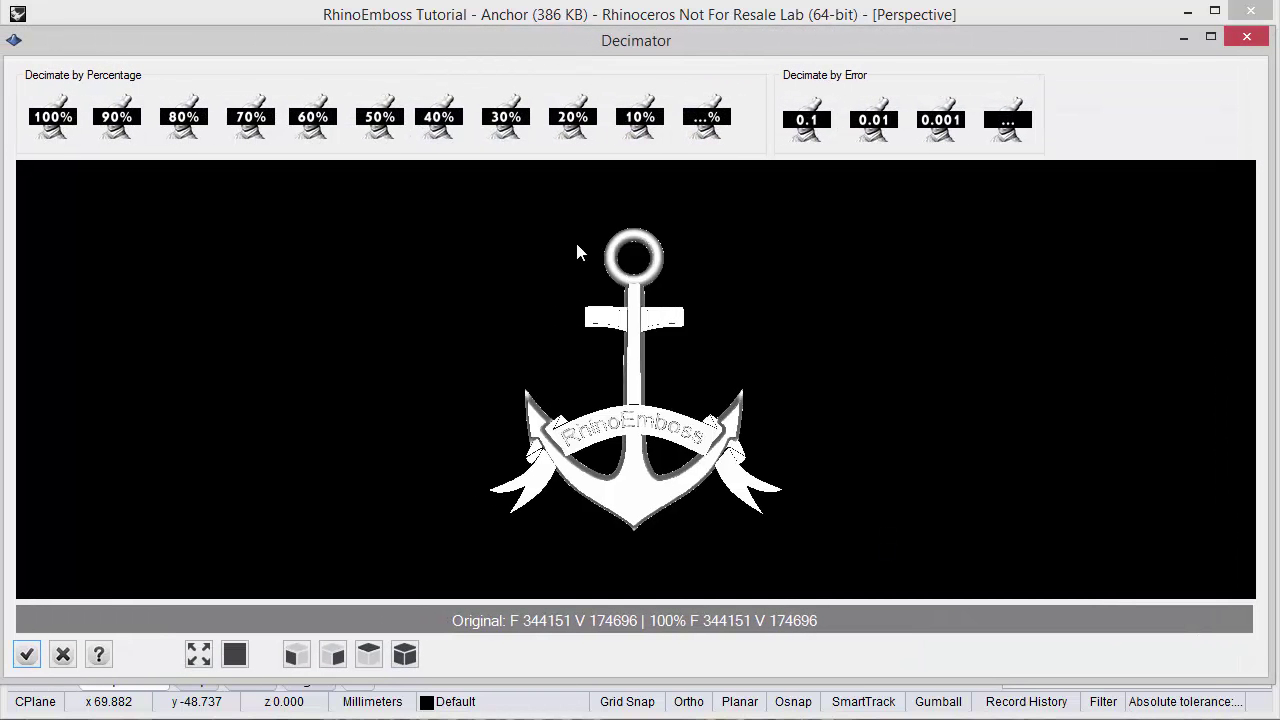
pyautogui.moveTo(615, 367); pyautogui.dragTo(738, 273, button='right')
pyautogui.moveTo(646, 314); pyautogui.dragTo(594, 310, button='right')
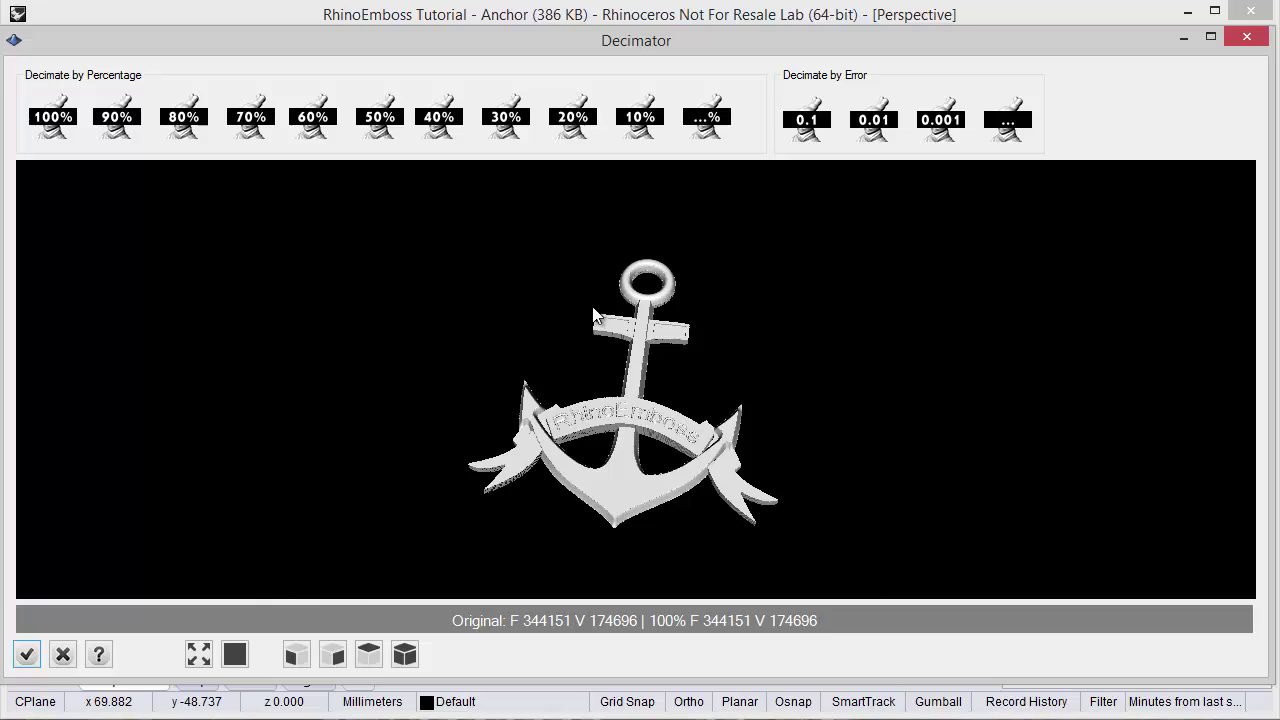
pyautogui.scroll(5, 642, 432)
pyautogui.moveTo(580, 444); pyautogui.dragTo(572, 413, button='right')
pyautogui.scroll(-3, 562, 370)
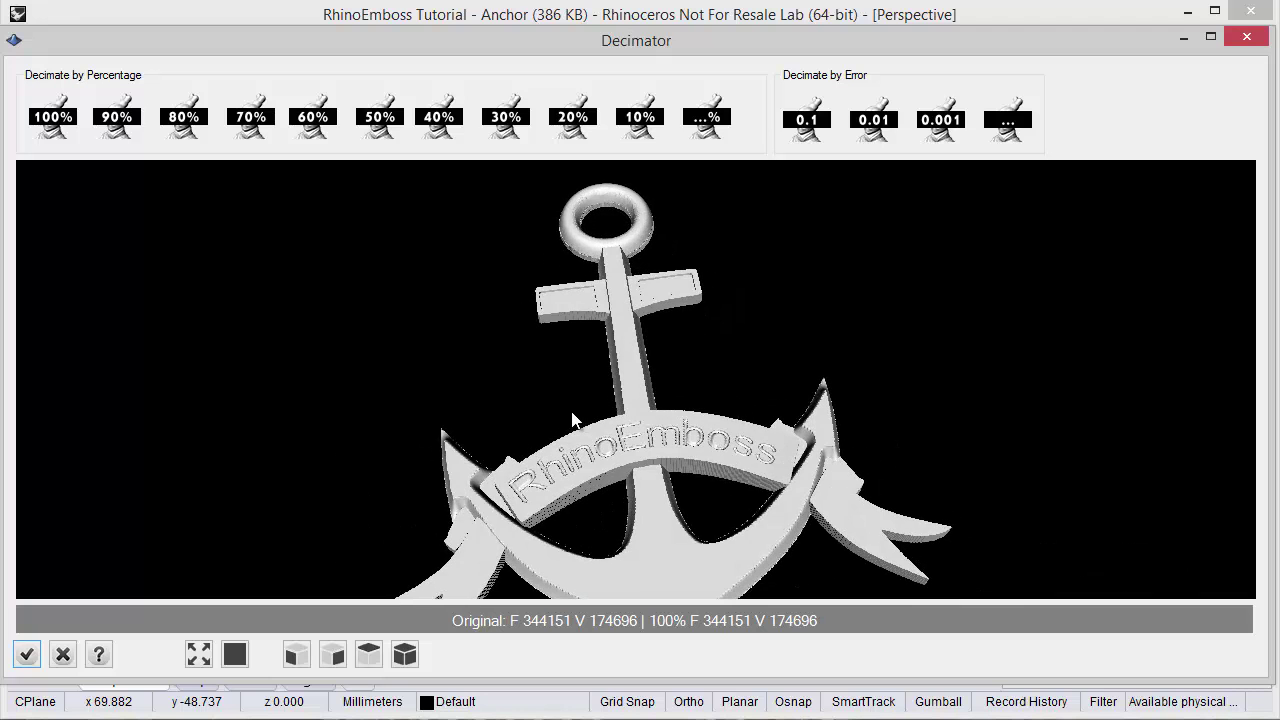
# - Decimate the anchor mesh to 50%, check its detail, and accept the reduced mesh
pyautogui.click(379, 125)
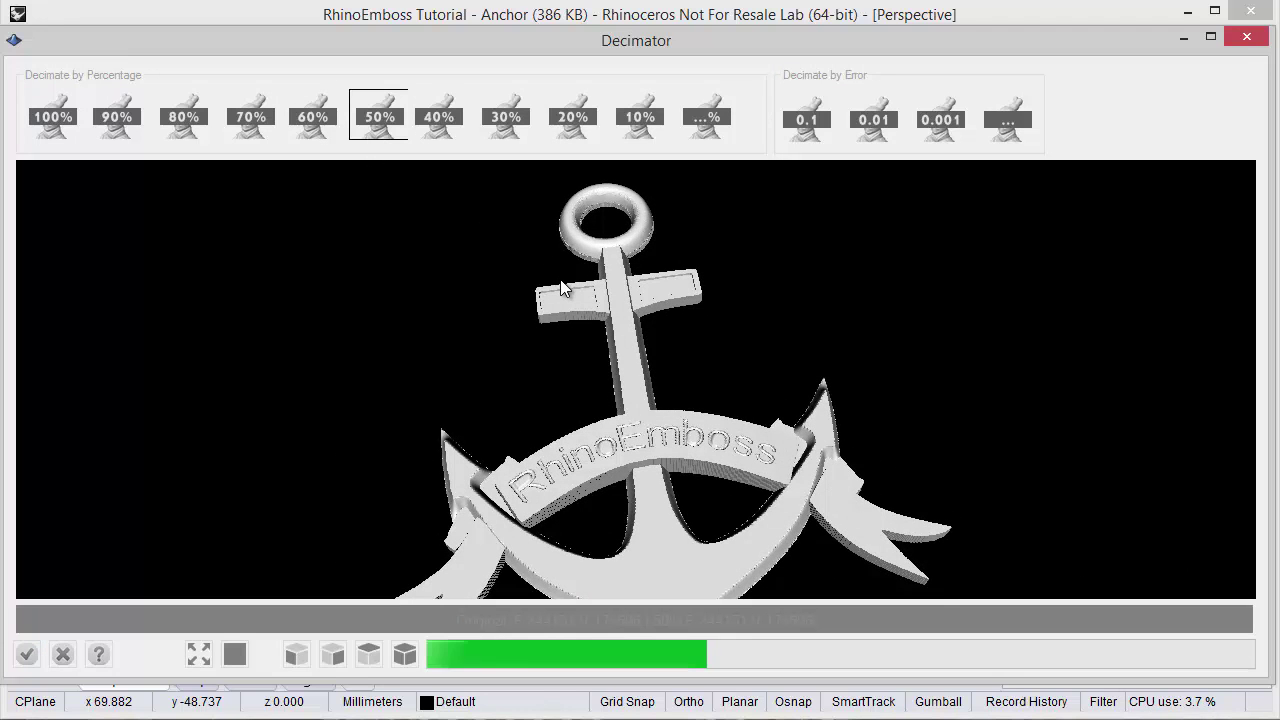
pyautogui.moveTo(575, 349); pyautogui.dragTo(623, 349, button='right')
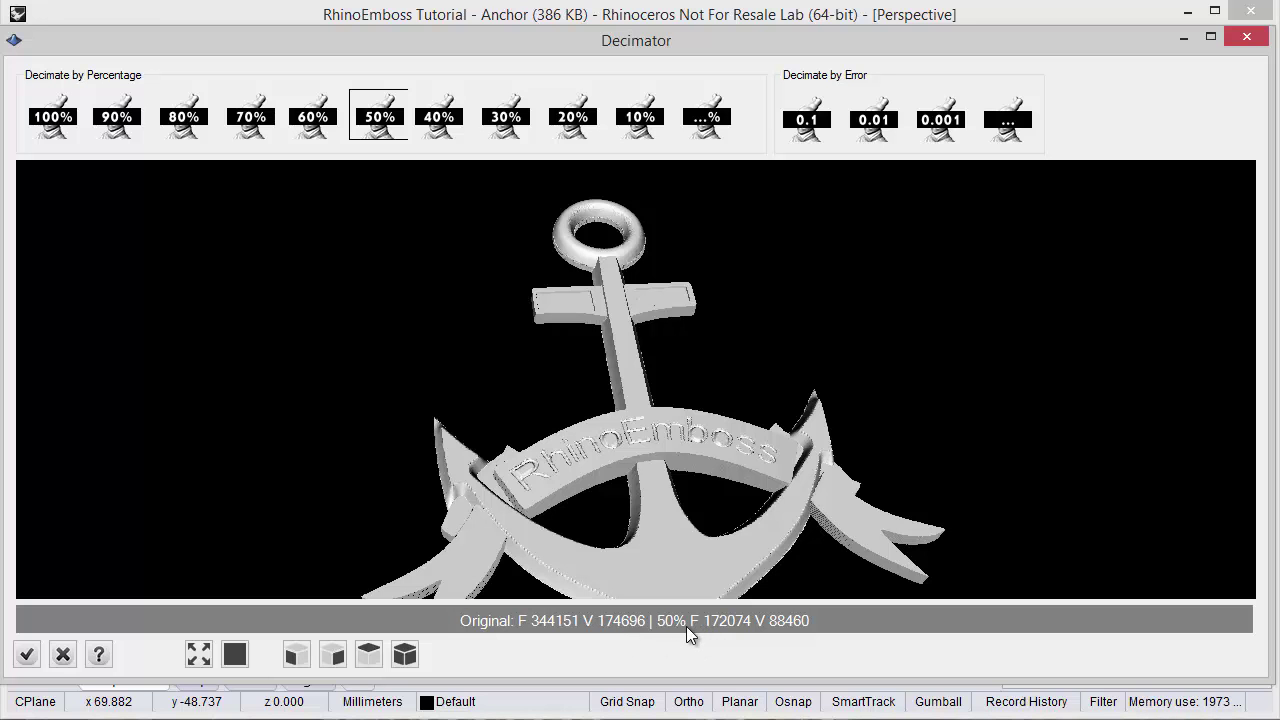
pyautogui.moveTo(633, 388); pyautogui.dragTo(412, 405, button='right')
pyautogui.scroll(5, 628, 396)
pyautogui.scroll(-5, 605, 370)
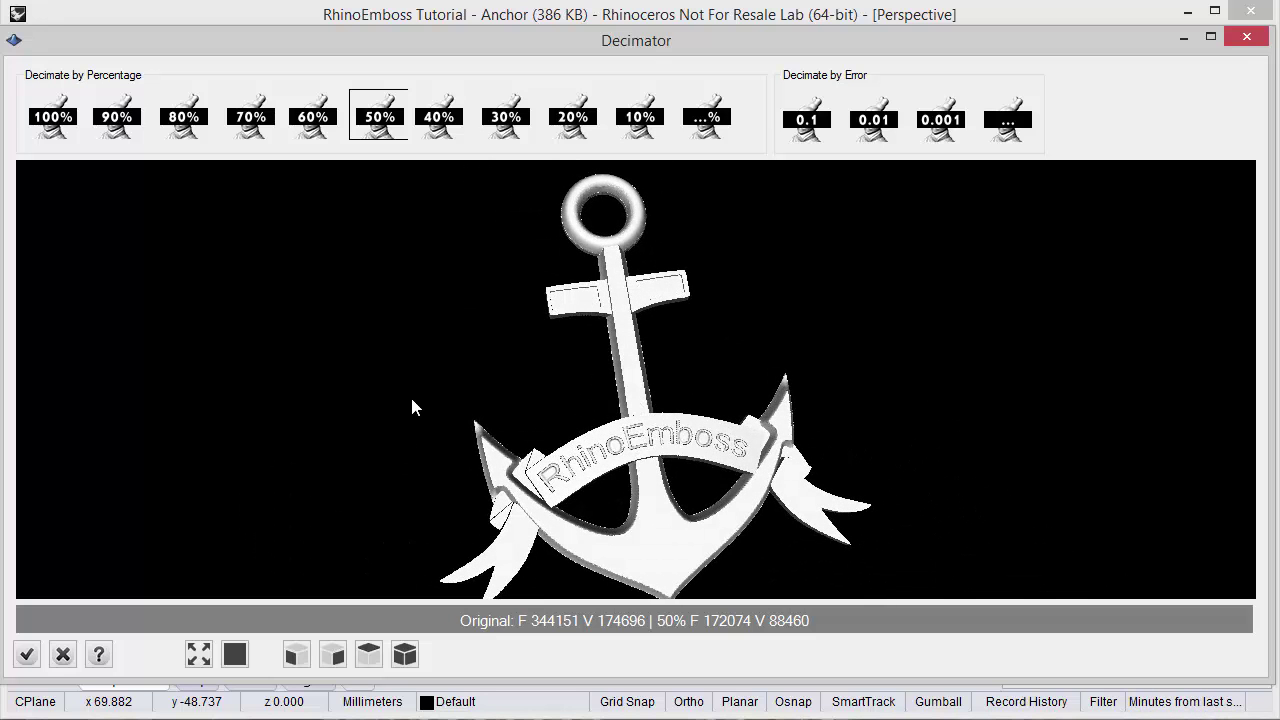
pyautogui.click(27, 655)
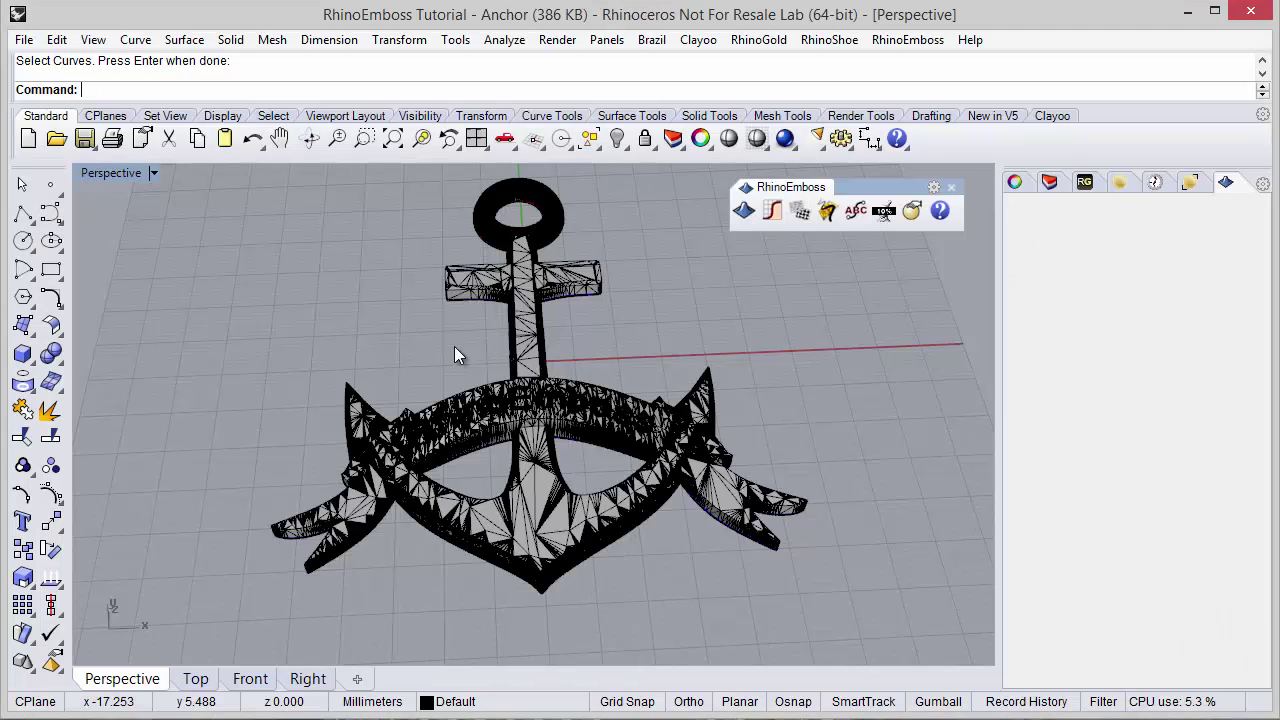
# - Switch the Perspective viewport to Rendered display and examine the finished anchor mesh from several angles
pyautogui.moveTo(455, 355)
pyautogui.mouseDown(button='right')
pyautogui.moveTo(500, 365)
pyautogui.moveTo(455, 364)
pyautogui.mouseUp(button='right')
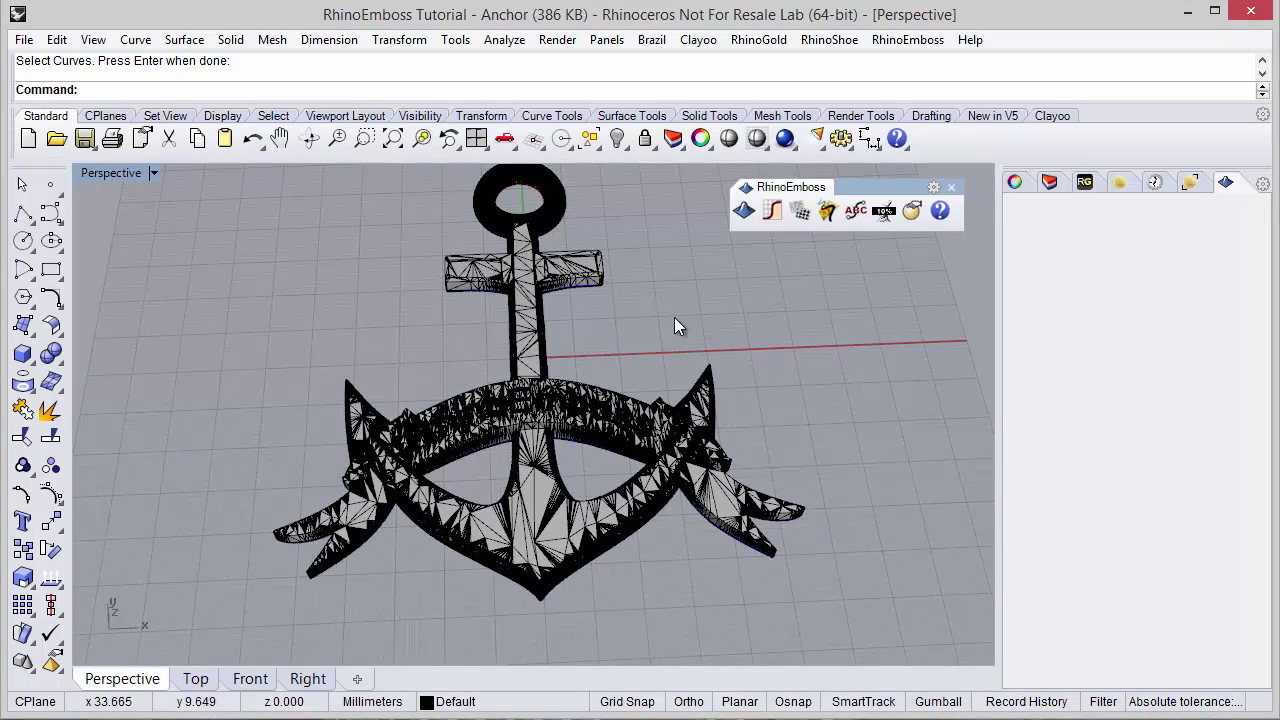
pyautogui.click(767, 149)
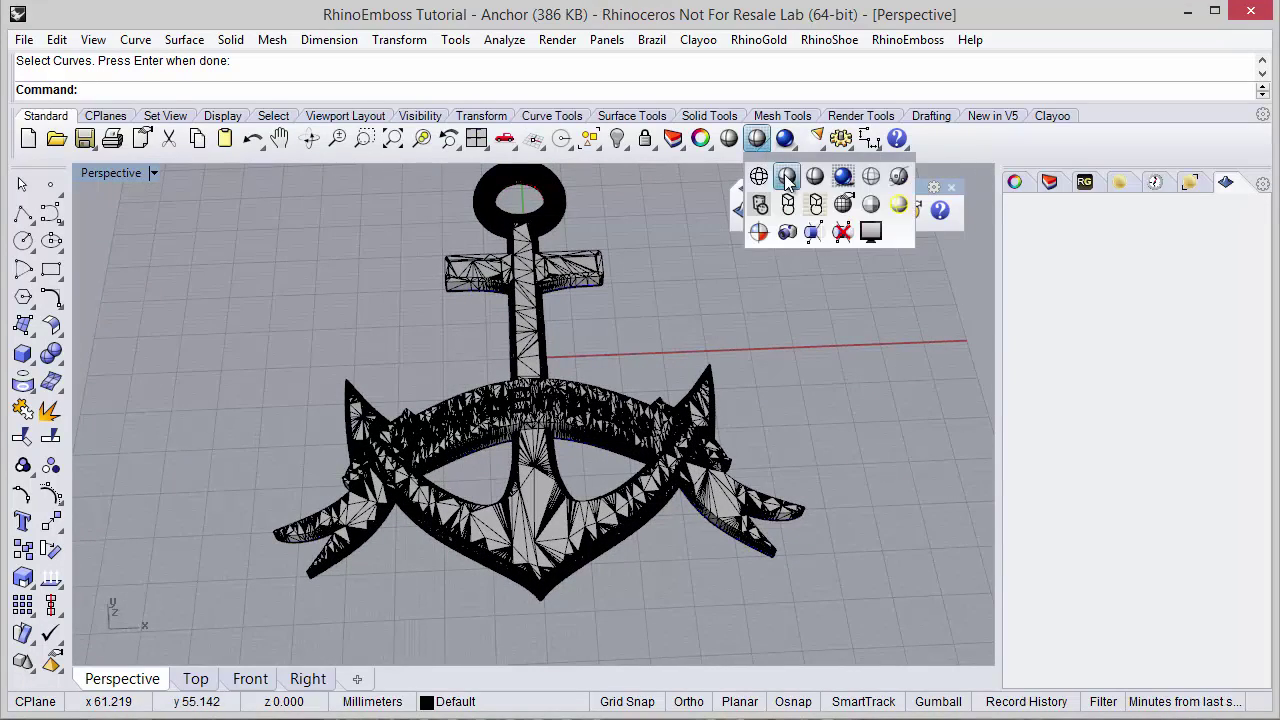
pyautogui.click(843, 177)
pyautogui.moveTo(580, 372); pyautogui.dragTo(607, 376, button='right')
pyautogui.scroll(-4, 607, 376)
pyautogui.moveTo(675, 338); pyautogui.dragTo(585, 385, button='right')
pyautogui.scroll(4, 578, 389)
pyautogui.moveTo(533, 452); pyautogui.dragTo(483, 373, button='right')
pyautogui.scroll(1, 482, 377)
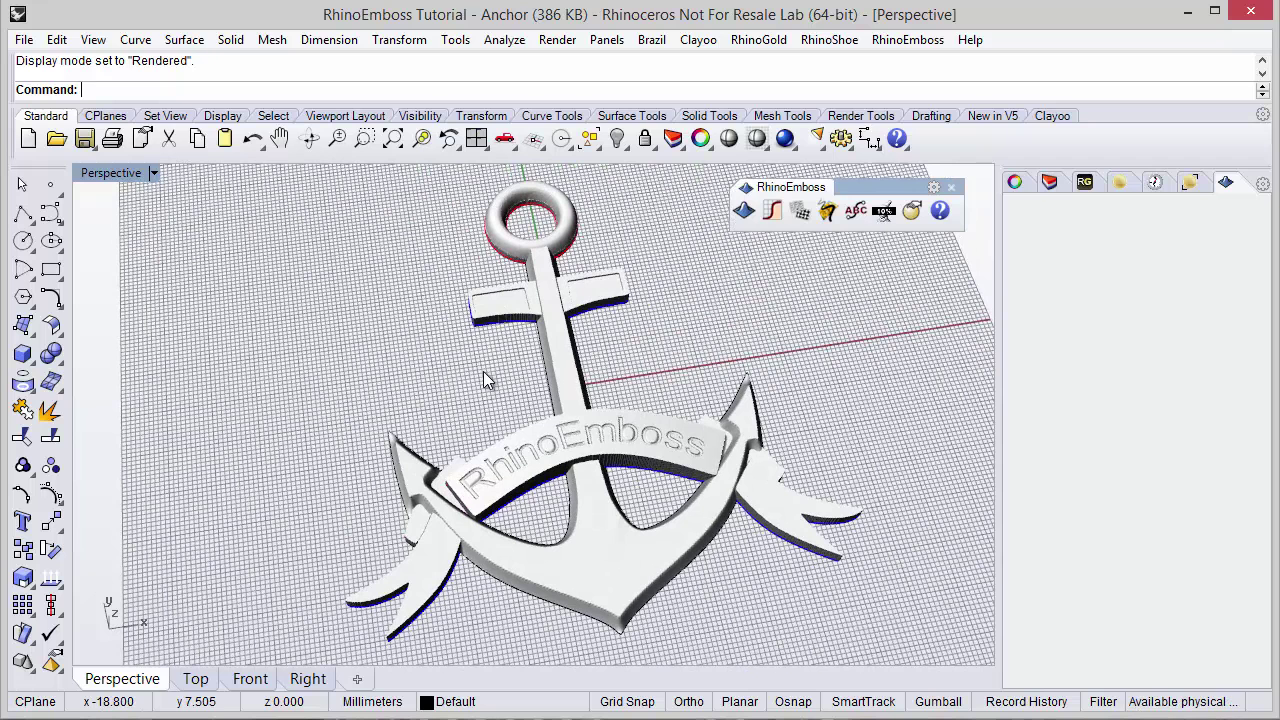